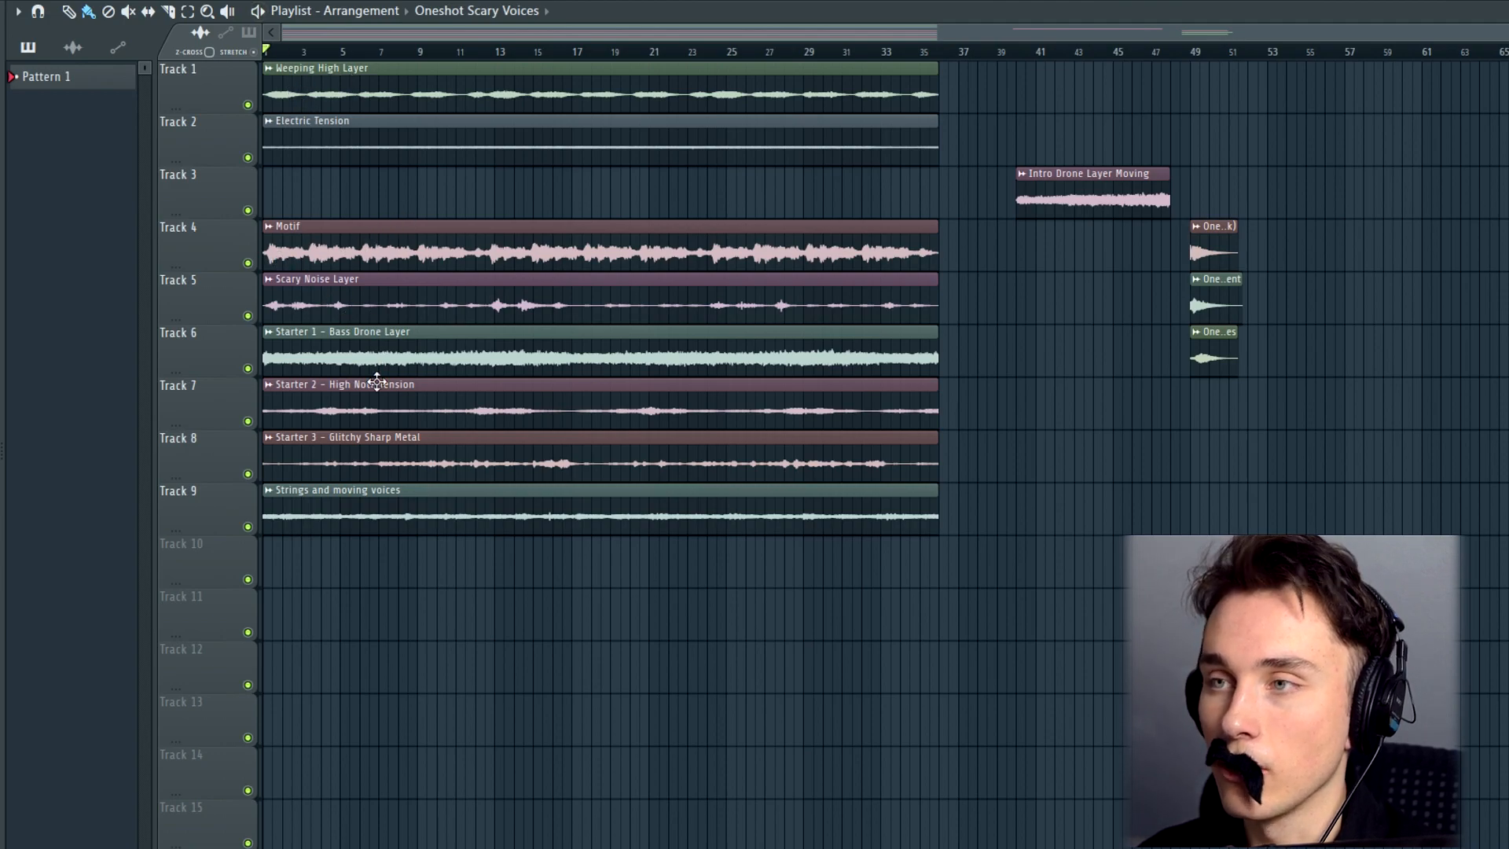
Reorder the playlist clips: Starter 1, 2 and 3 on tracks 1–3, Weeping High Layer on 6, Strings on 7, Electric Tension on 8
click(300, 345)
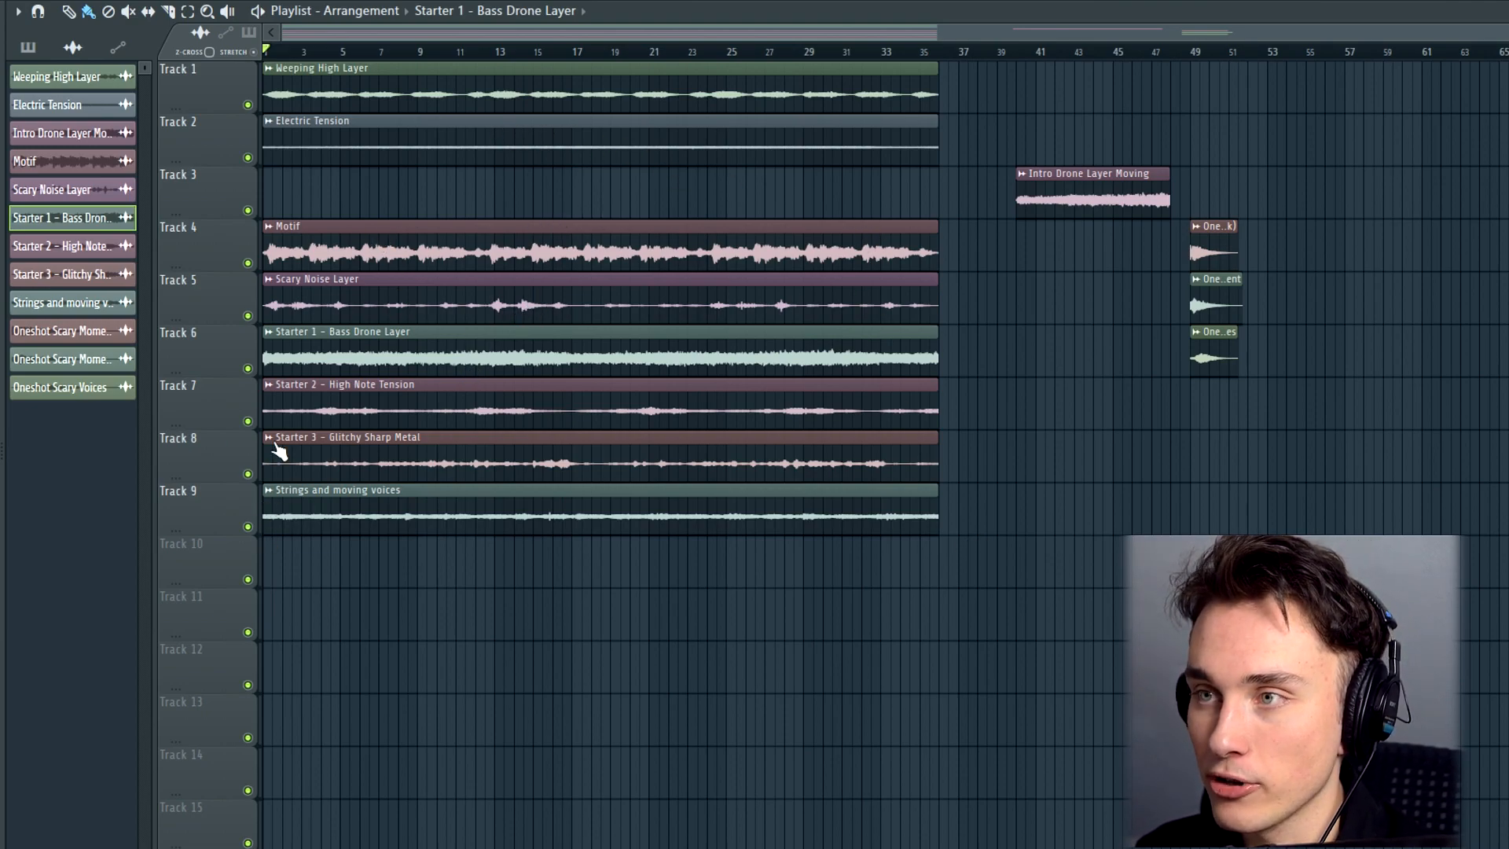
drag(315, 354, 296, 212)
drag(338, 102, 299, 358)
drag(322, 185, 315, 542)
drag(303, 384, 292, 119)
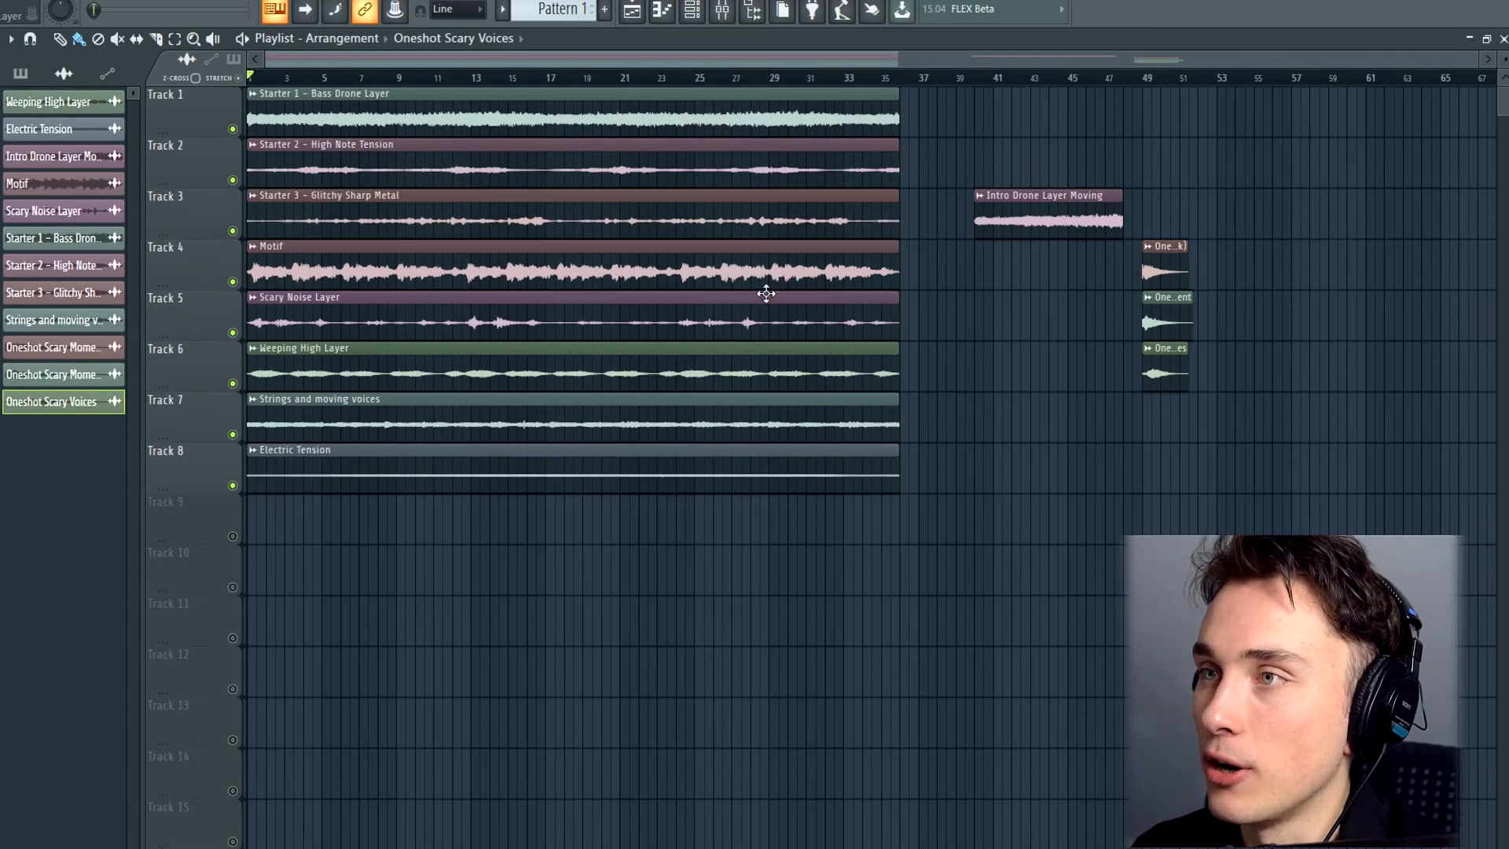
Look over the mixer's track layout and close the mixer
key(F9)
drag(473, 409, 784, 345)
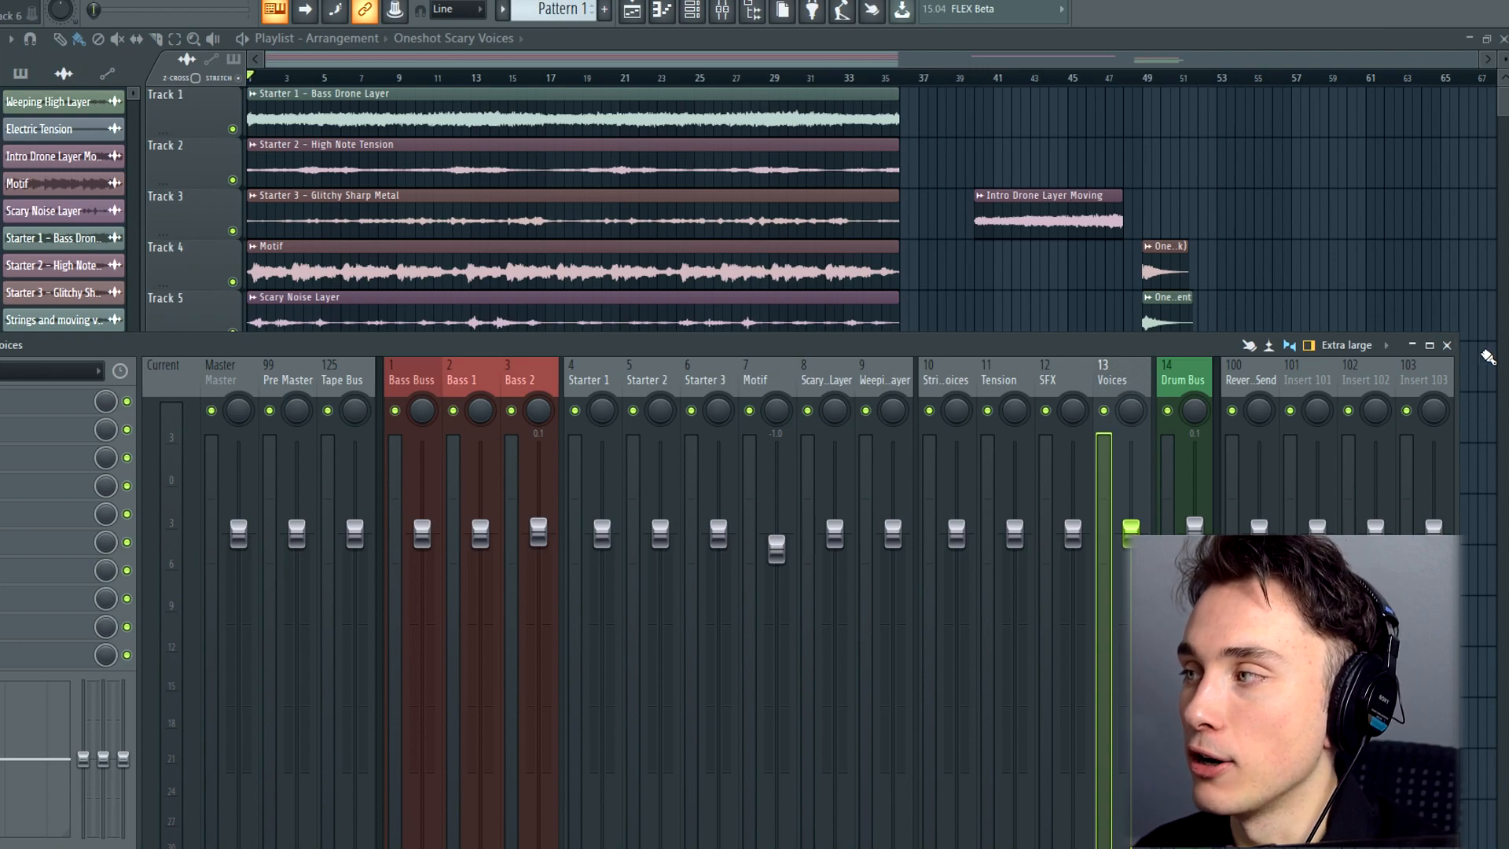
click(1448, 346)
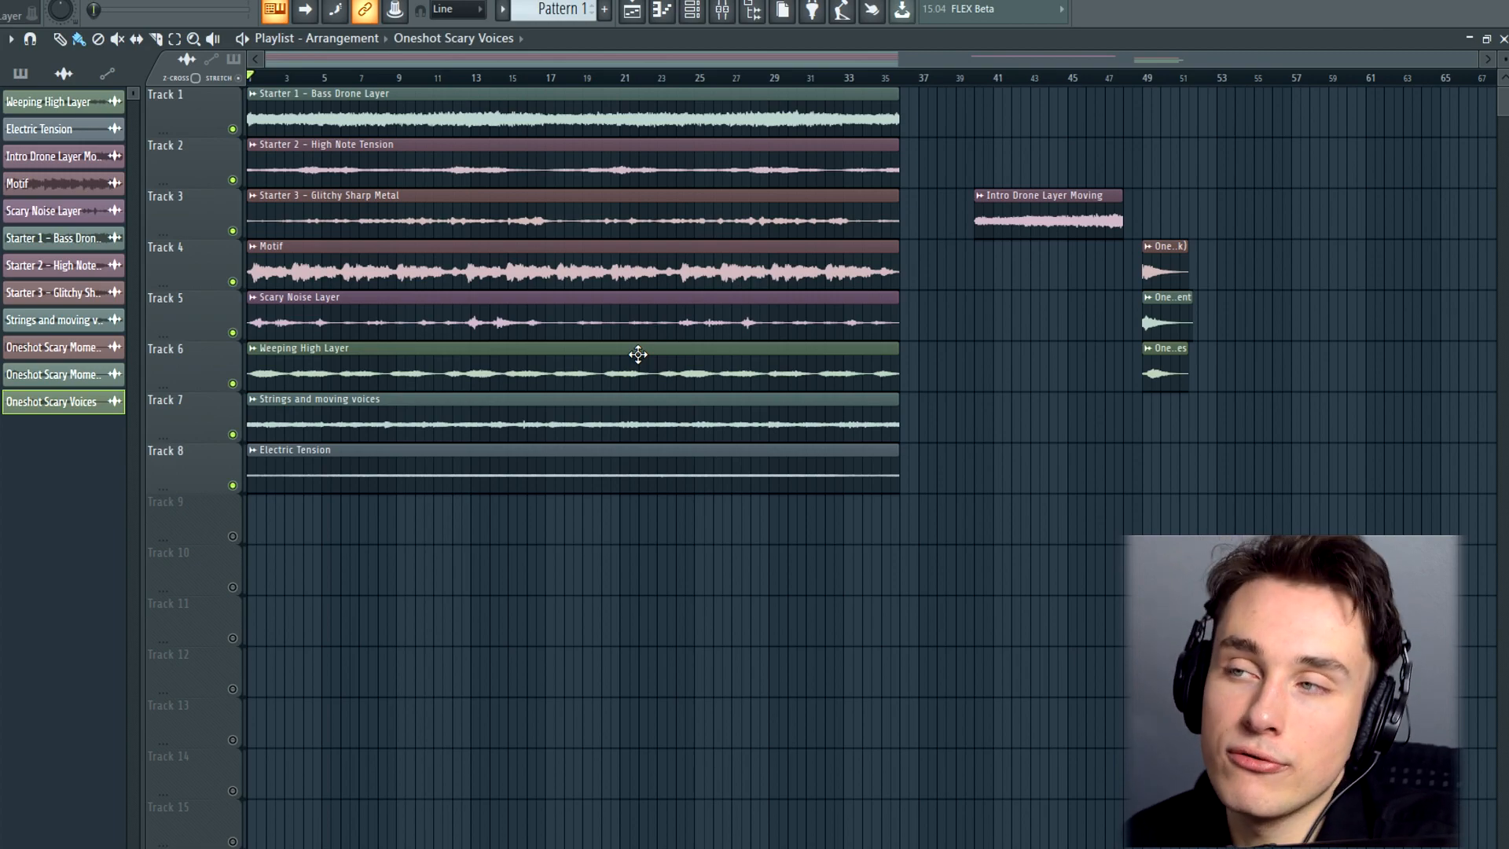
Select all playlist clips, solo track 1 and listen to the Bass Drone Layer at the start and around bars 15 and 23 with the mixer meters open
key(ctrl+a)
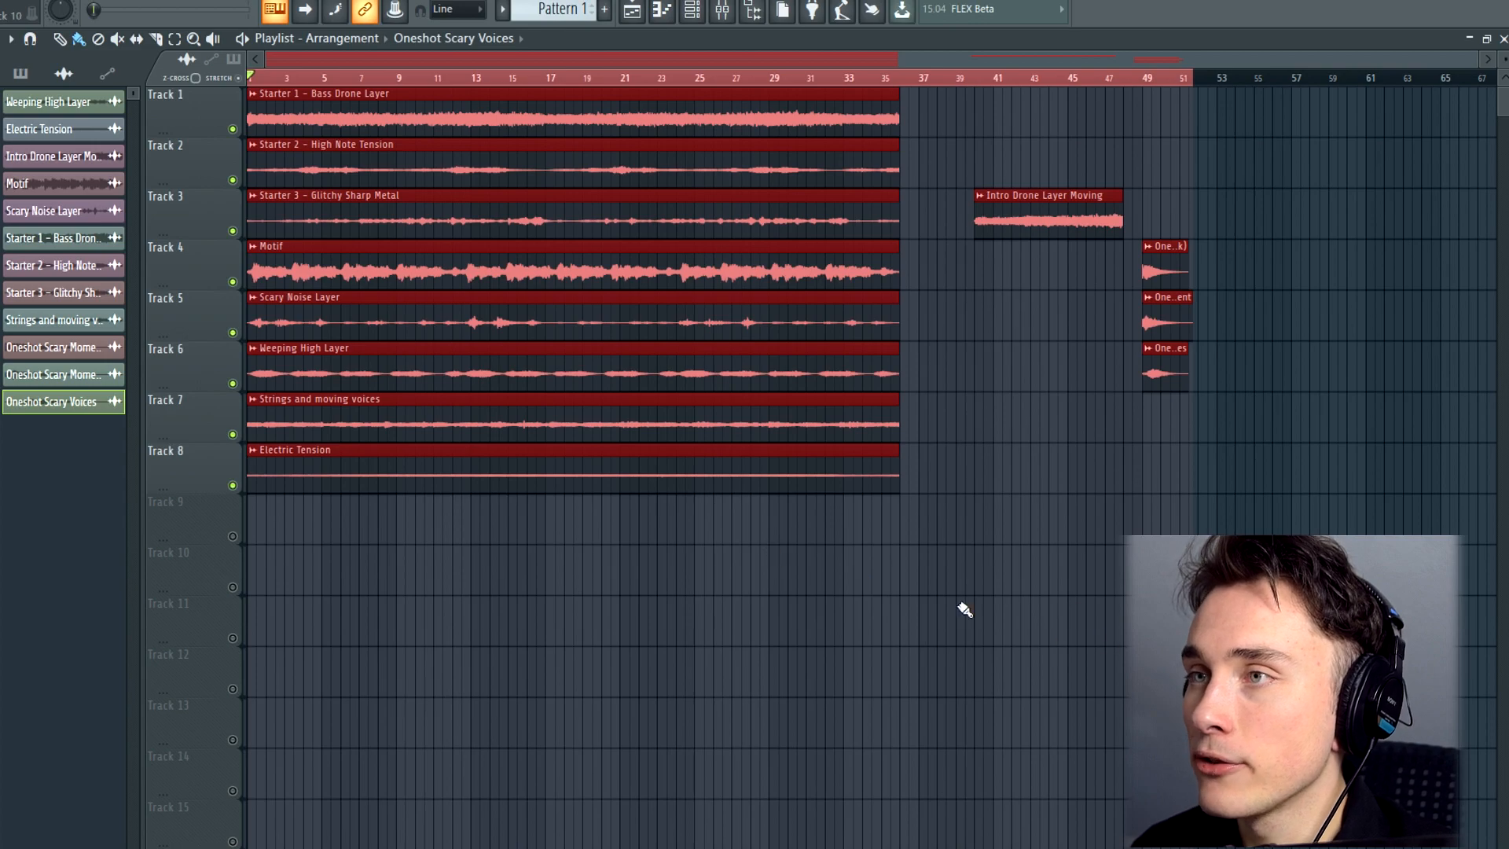
ctrl+click(233, 129)
key(space)
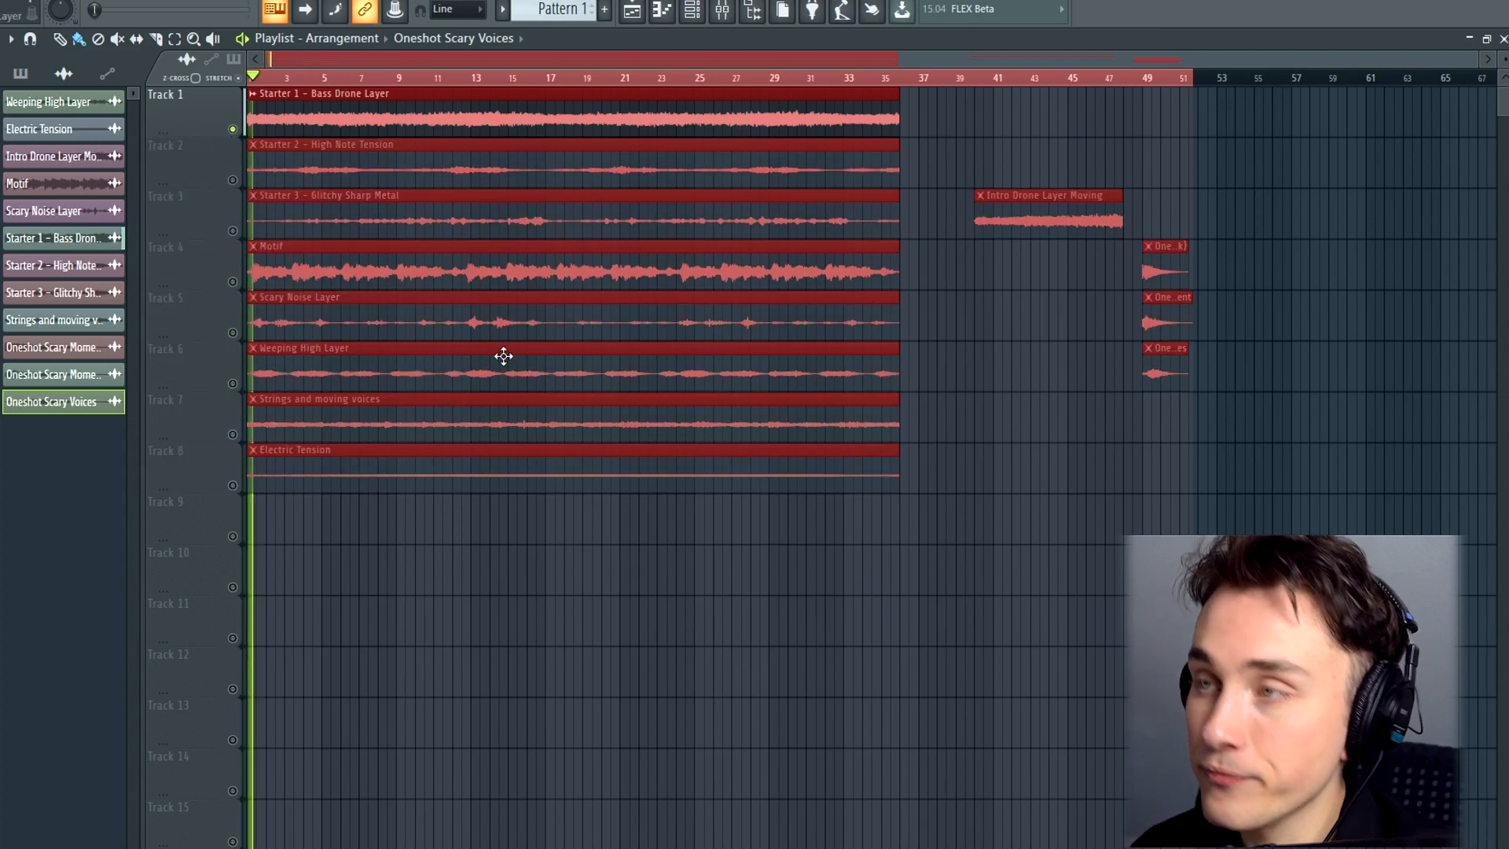
key(F9)
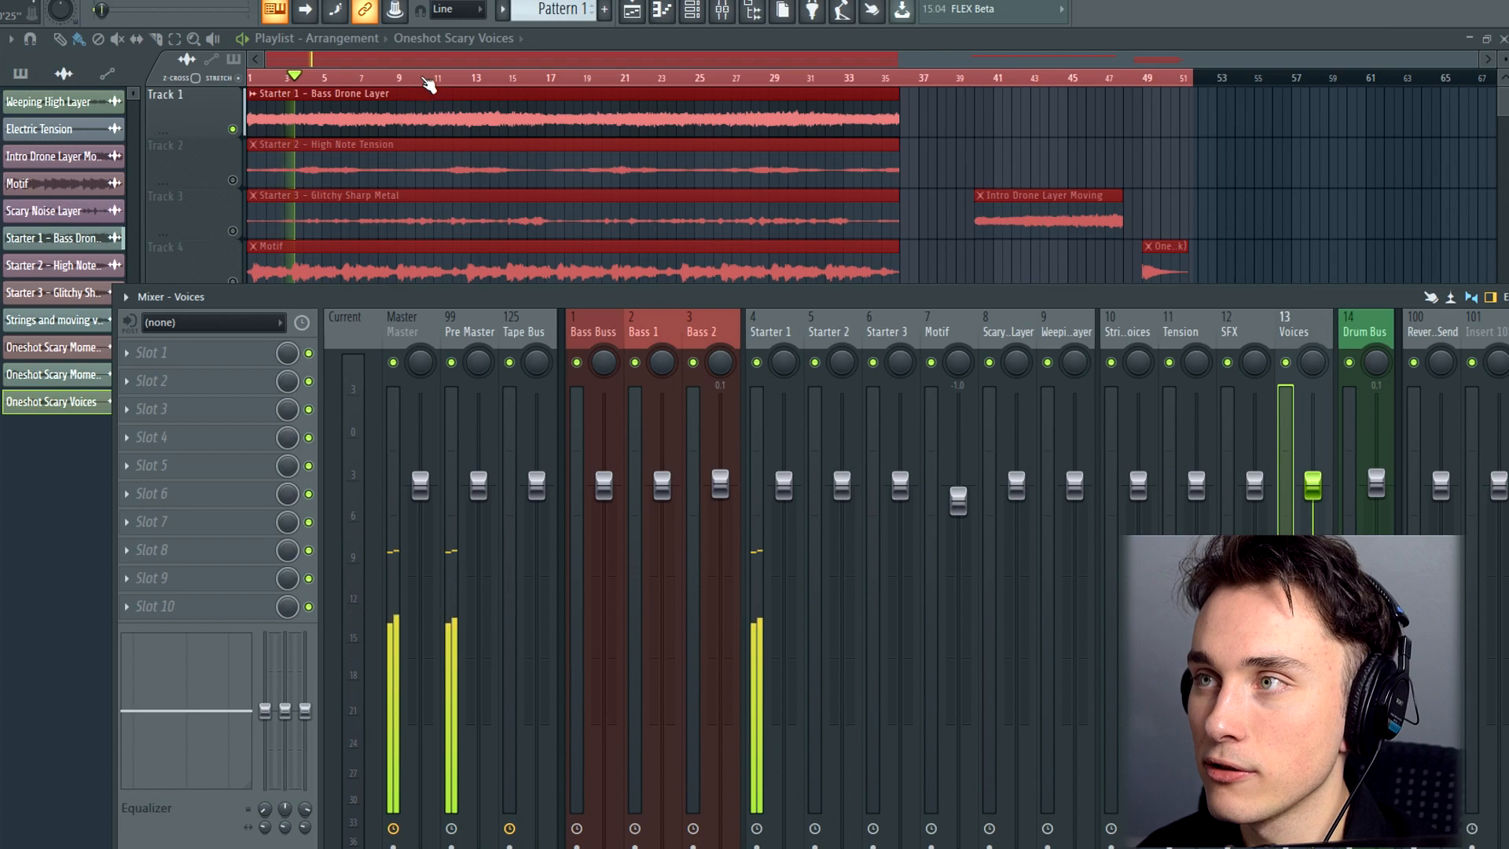
click(514, 81)
click(662, 82)
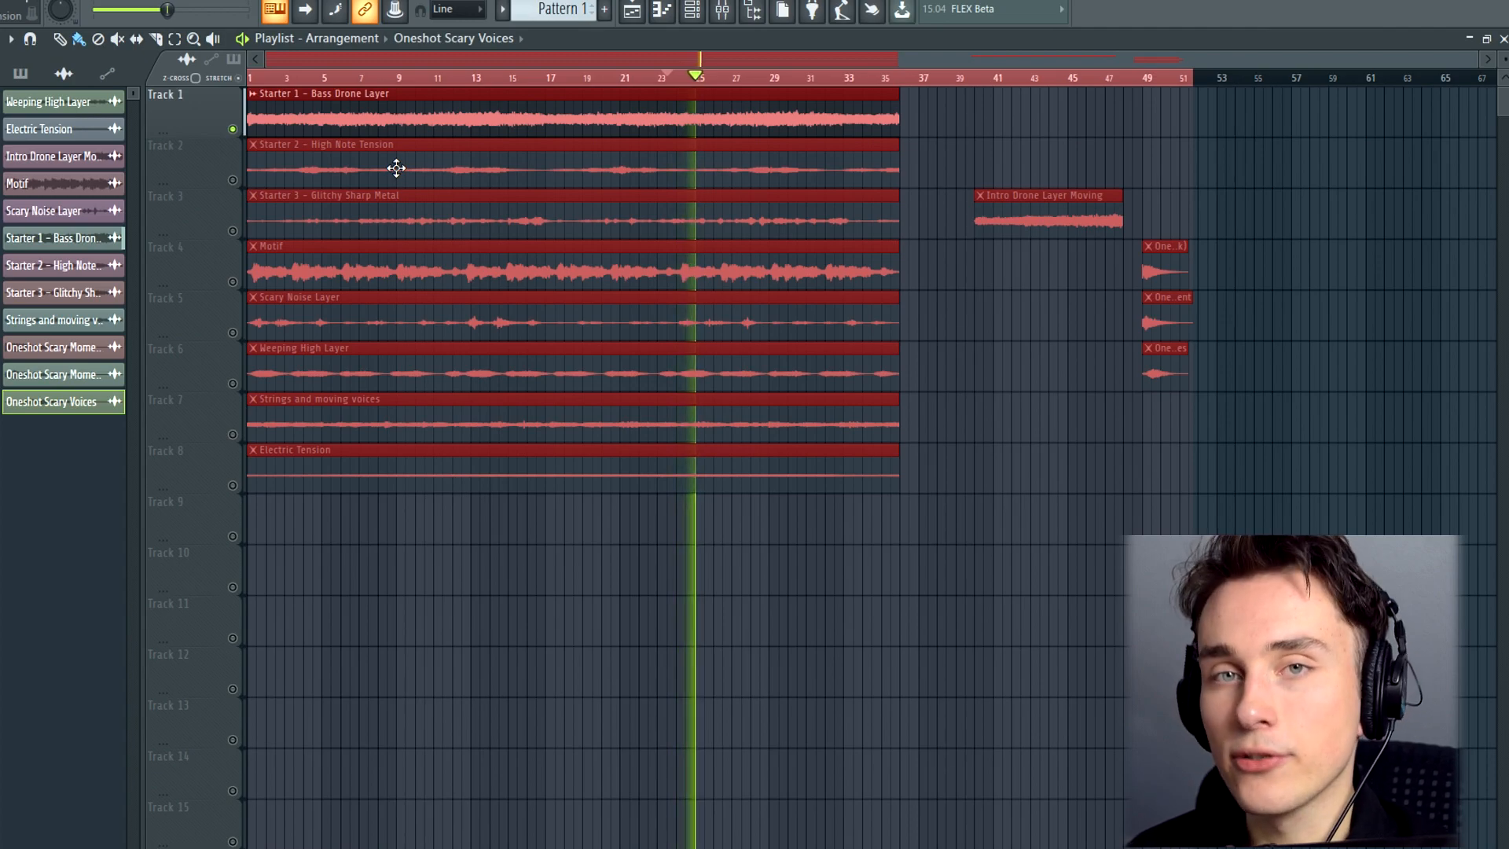
Listen to only the High Note Tension layer on track 2, from the start and from around bar 5
click(232, 130)
click(233, 180)
key(space)
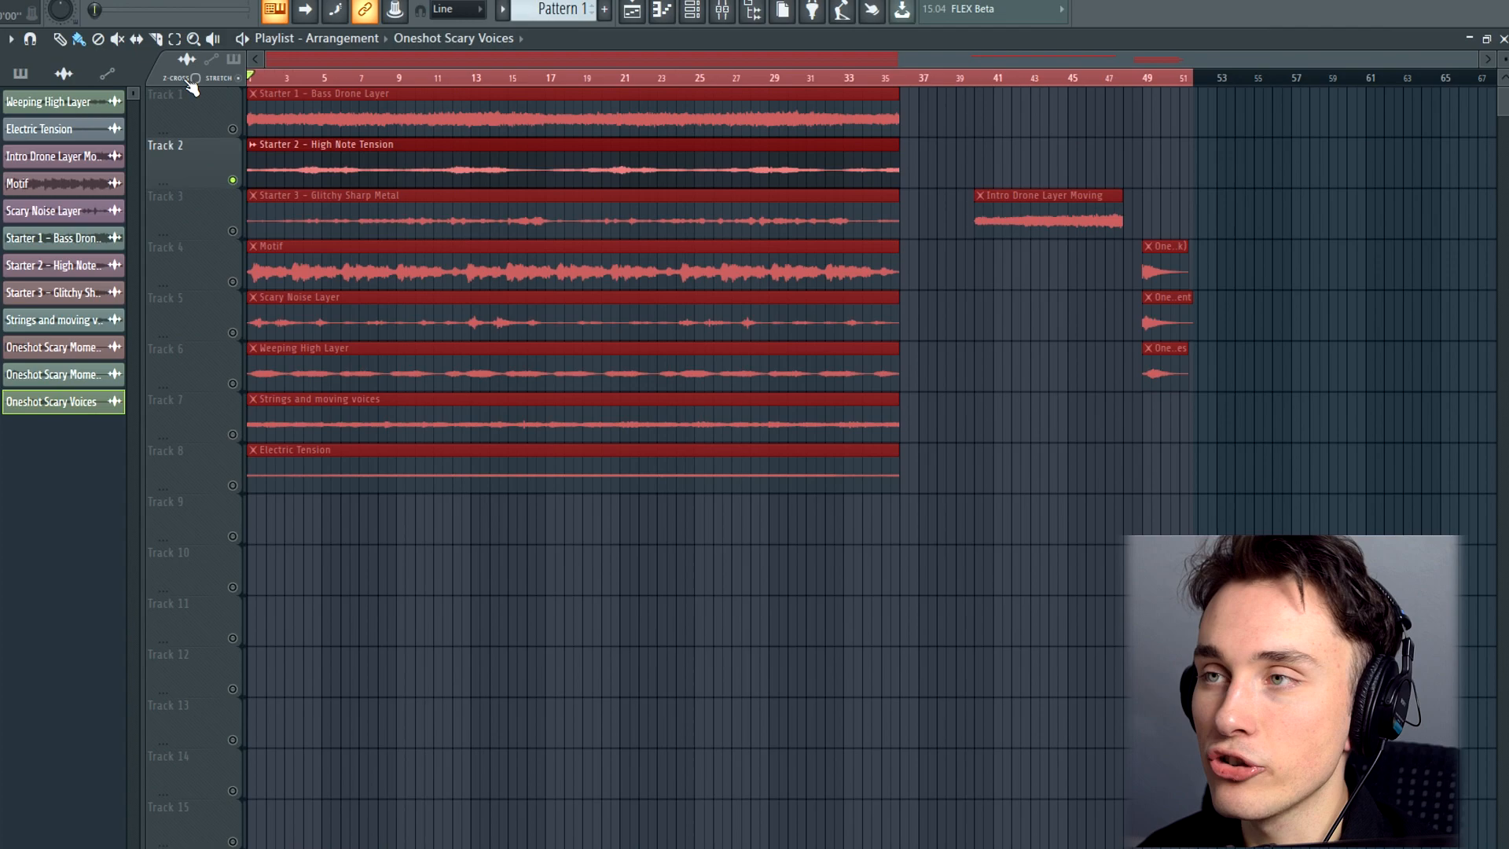
key(space)
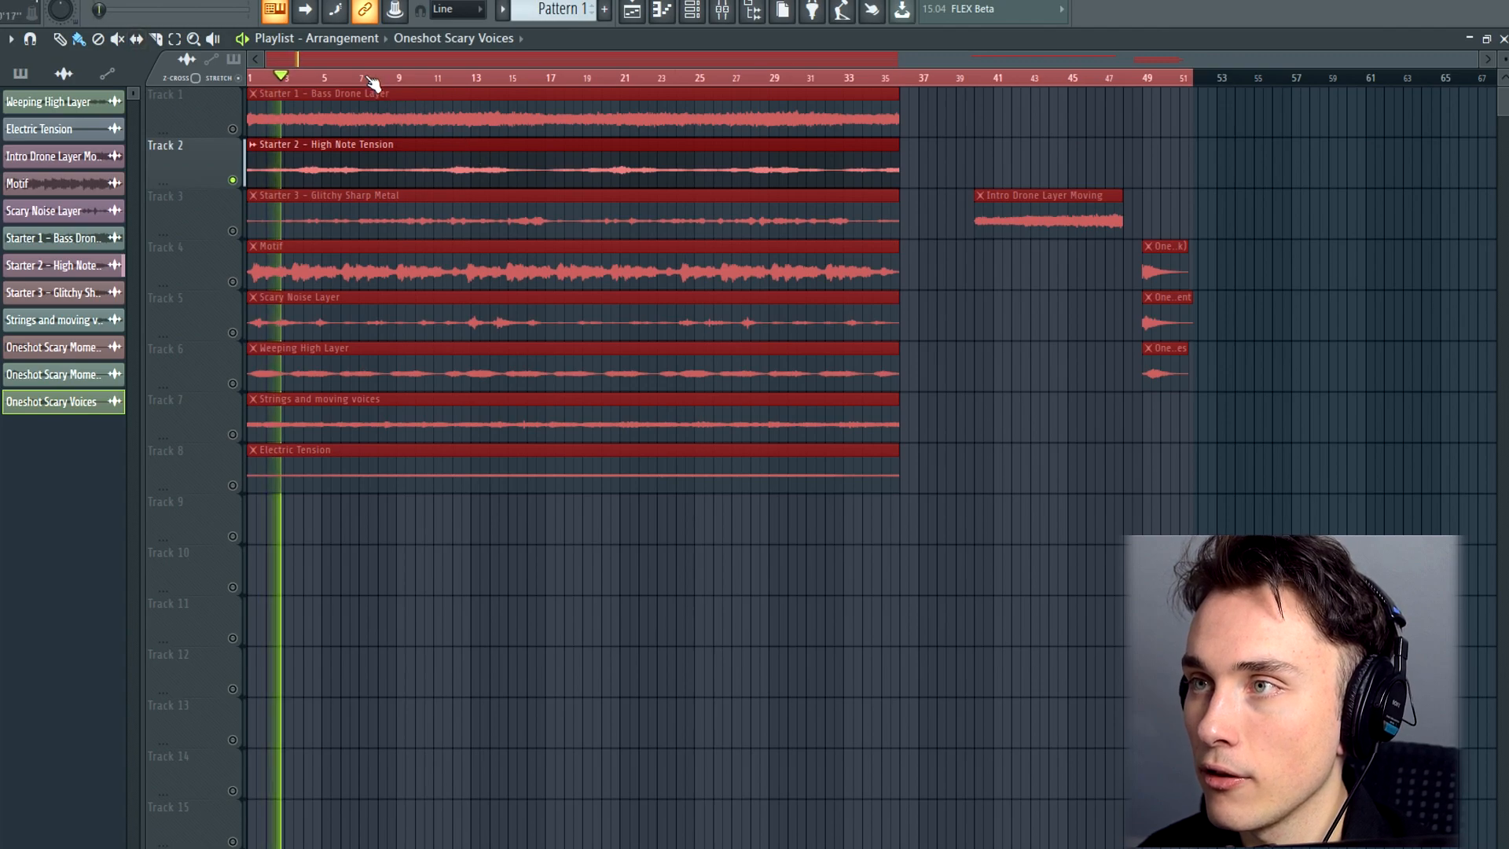
click(333, 80)
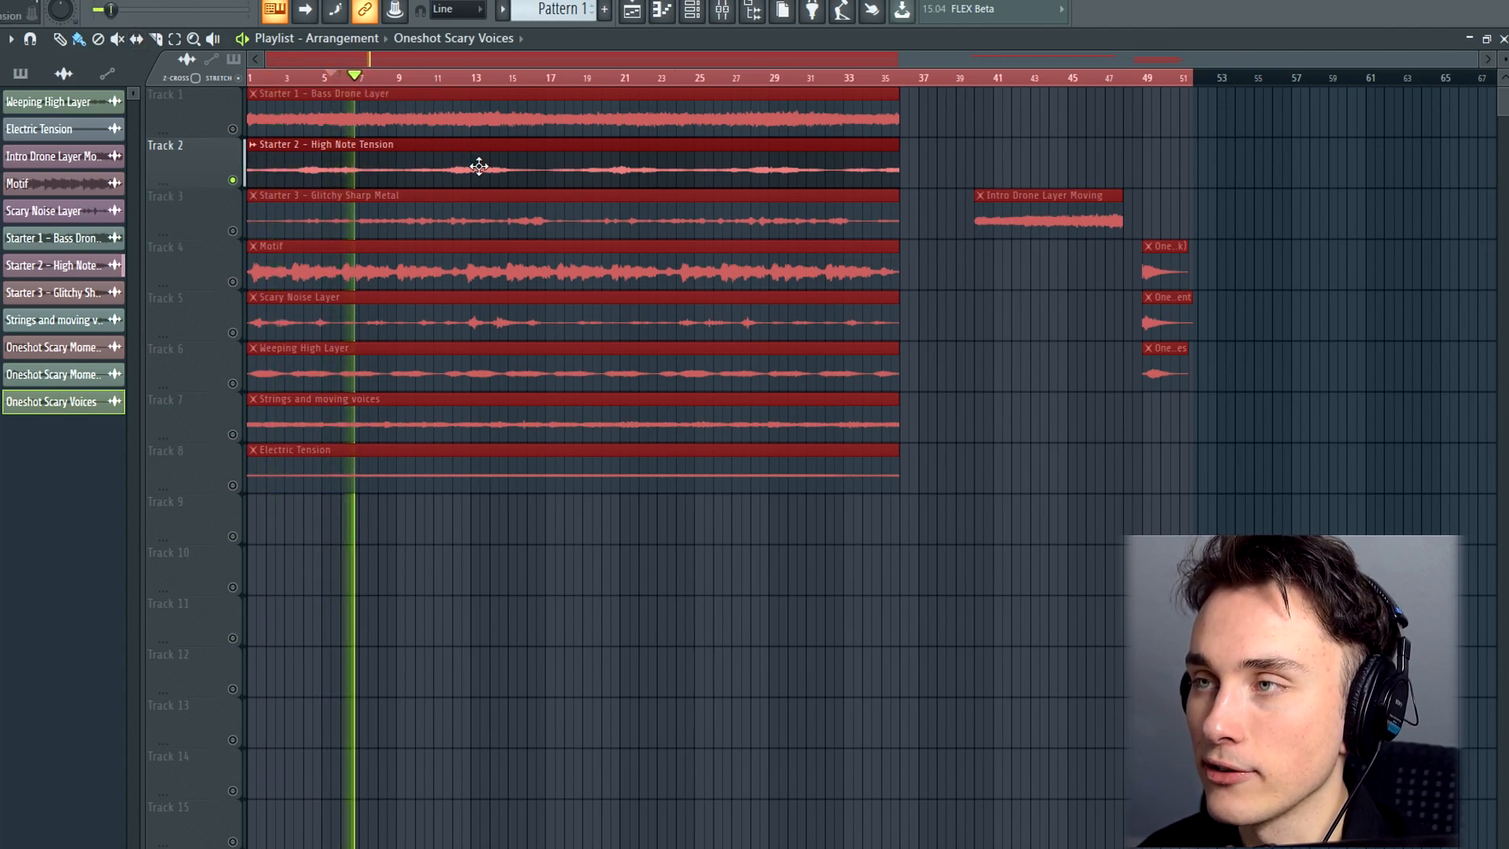
key(space)
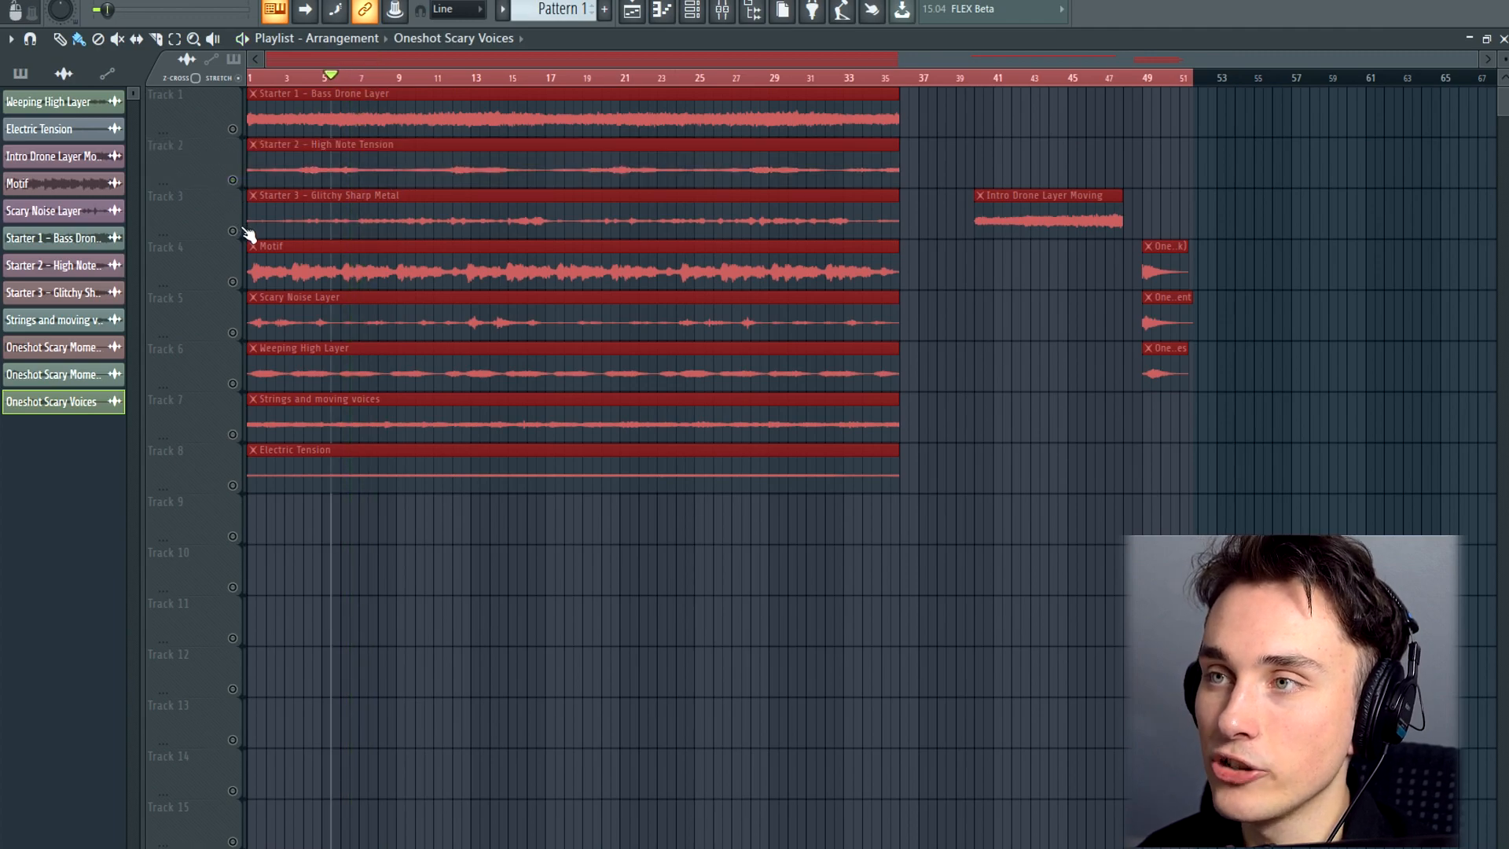
Listen to only the Glitchy Sharp Metal layer on track 3, from the start and from around bar 16
click(232, 230)
click(271, 78)
drag(267, 80, 159, 87)
key(space)
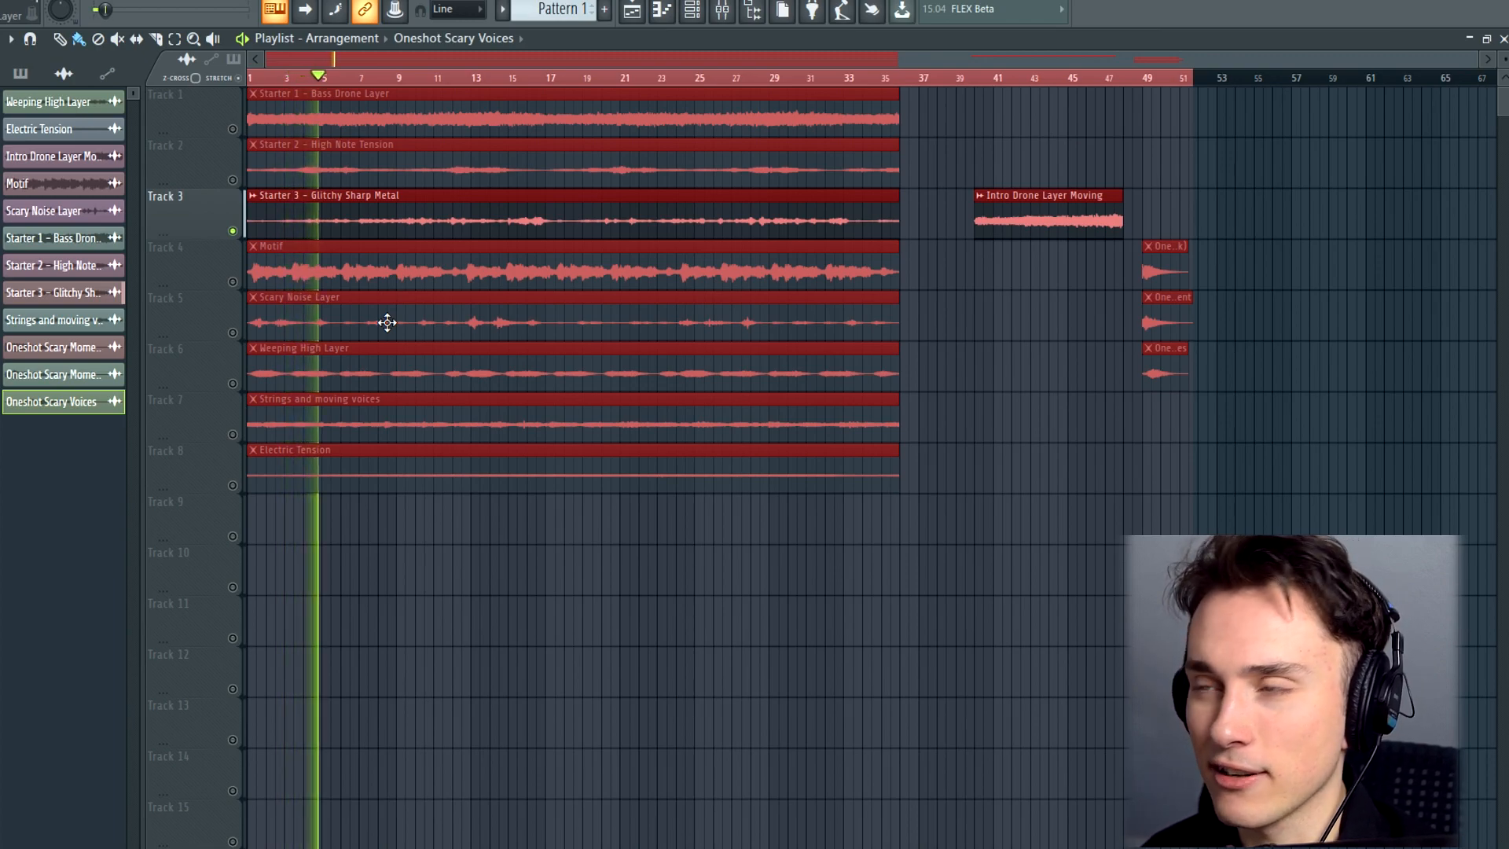
click(234, 231)
key(space)
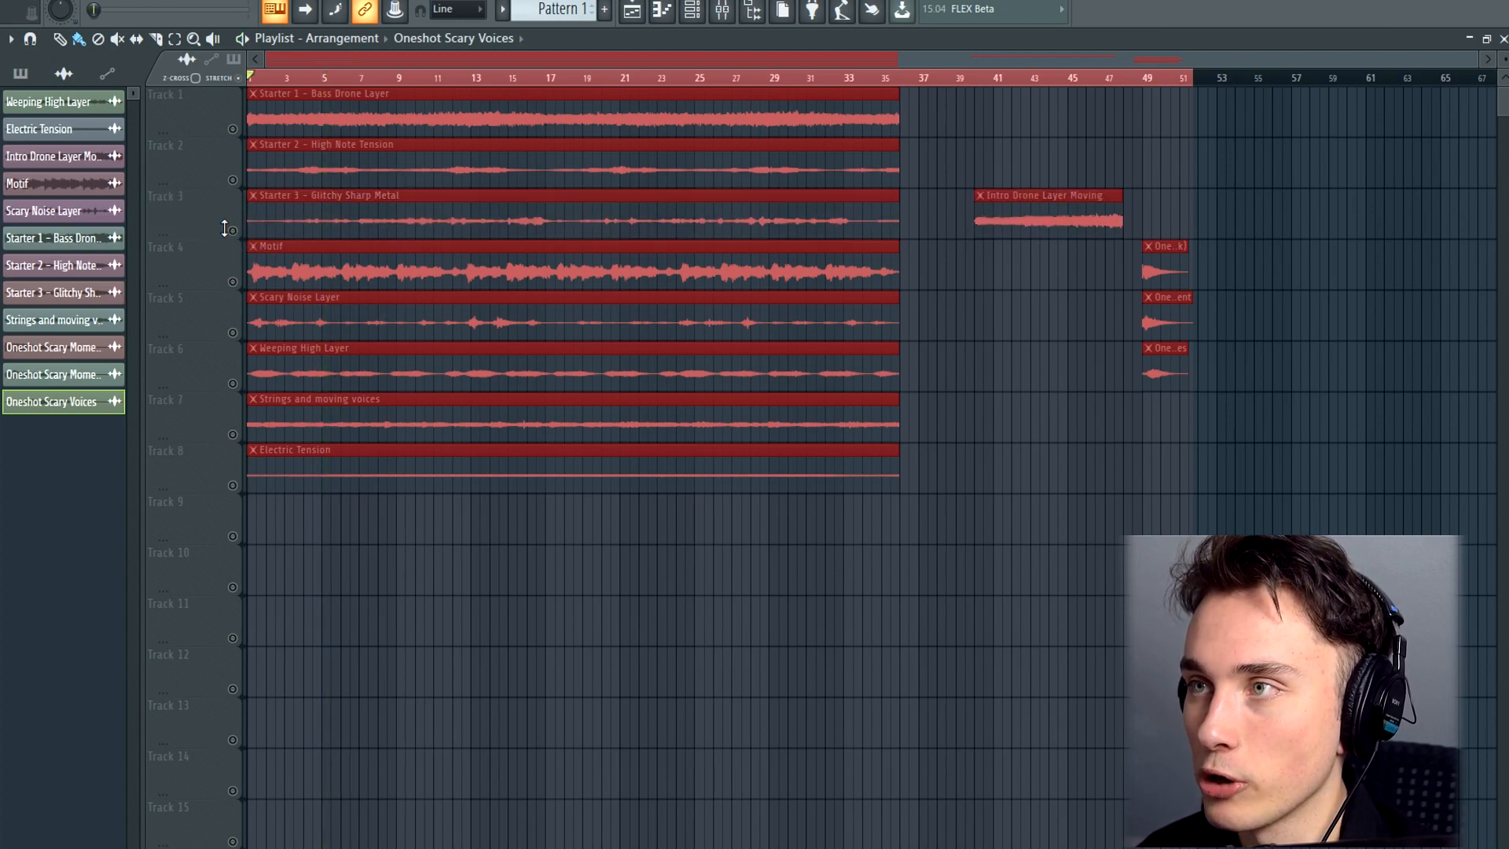
click(231, 230)
drag(500, 75, 543, 88)
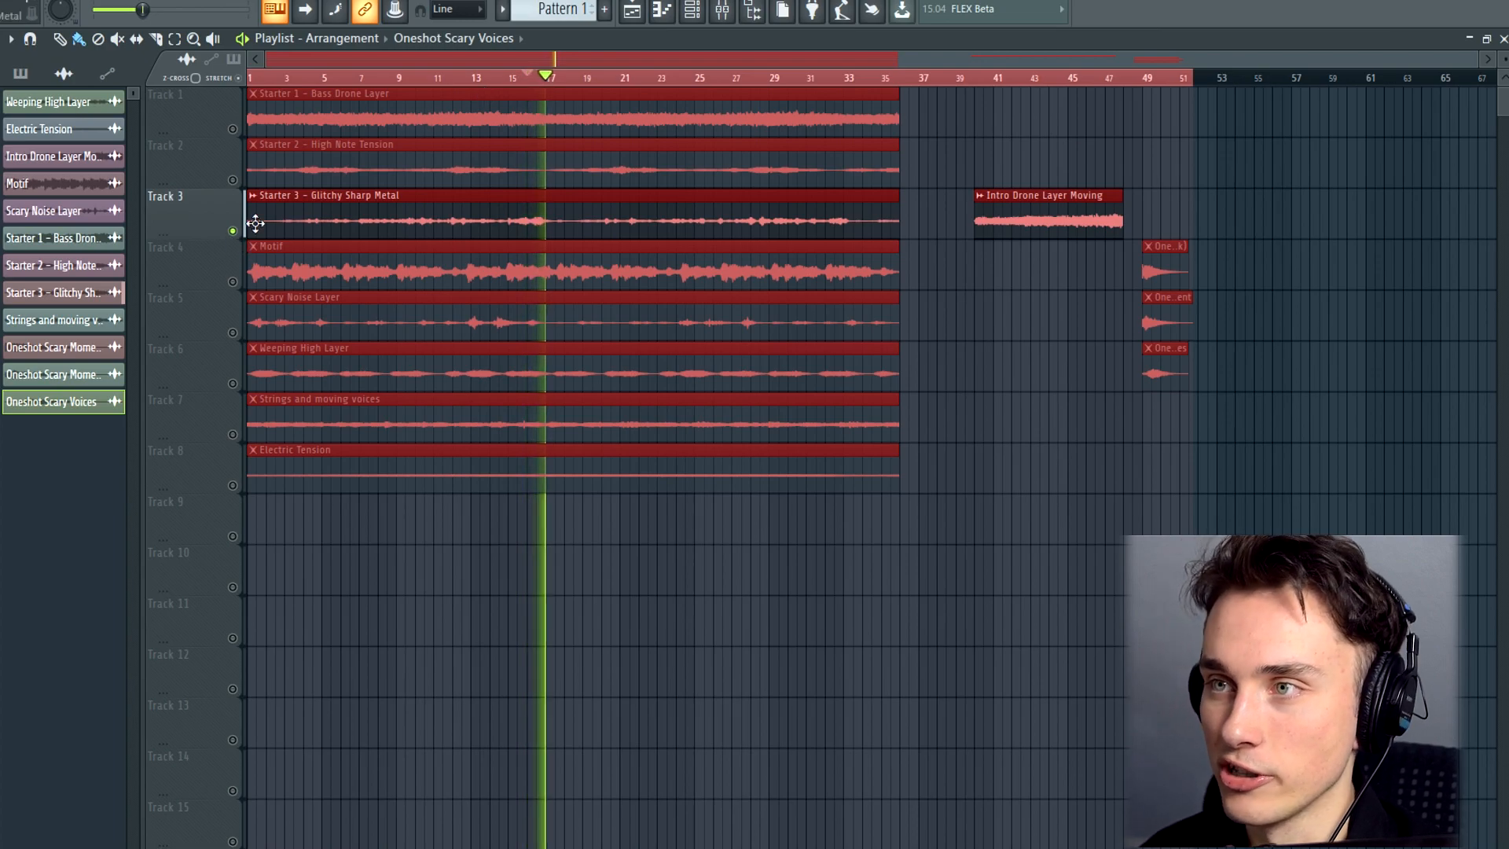
click(232, 230)
key(space)
Listen to only the Motif layer on track 4 from the start of the arrangement
click(233, 281)
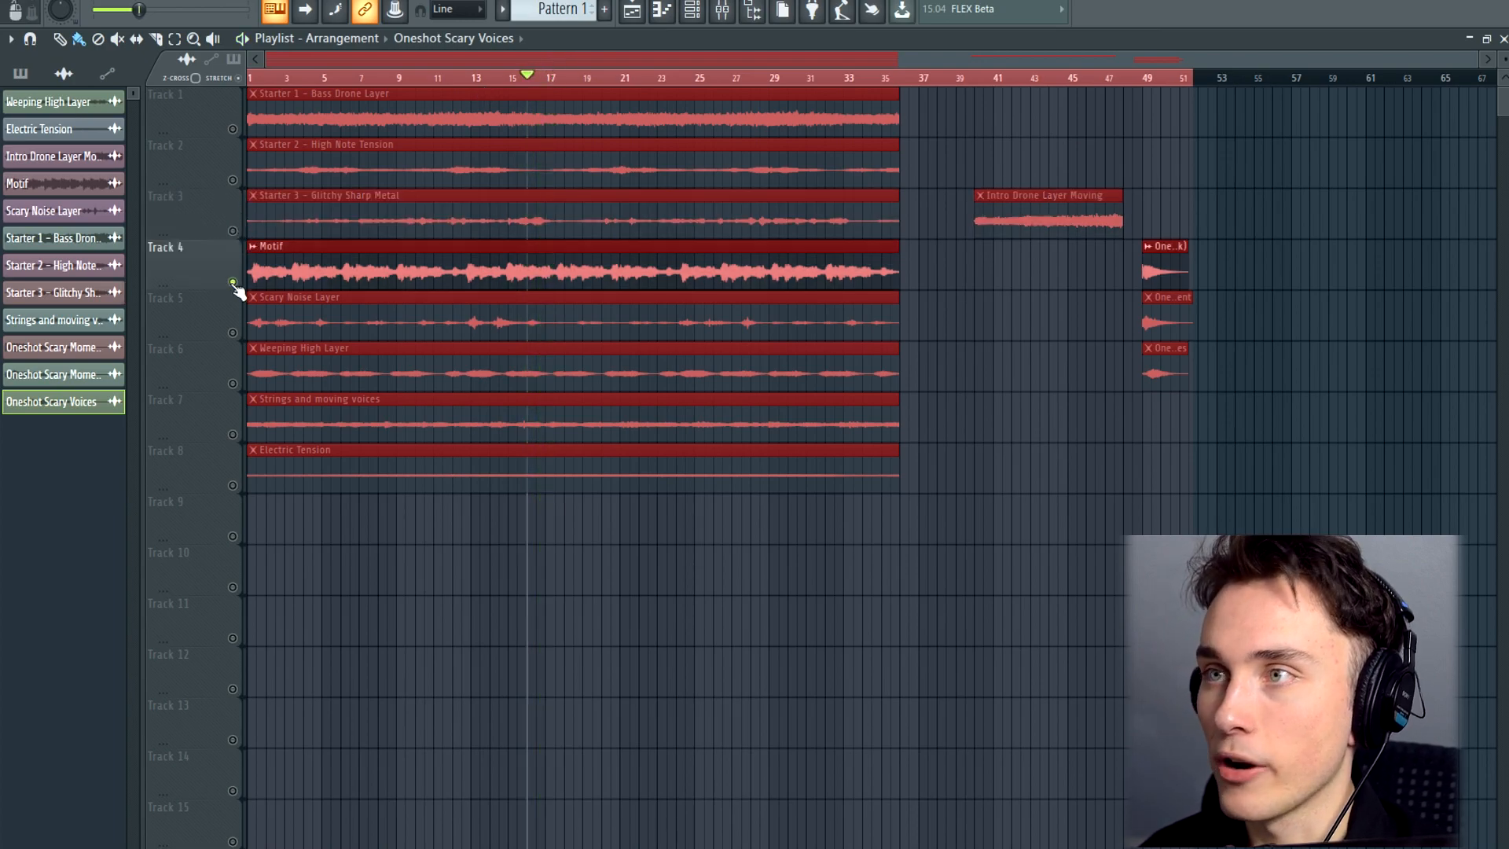
drag(277, 77, 117, 88)
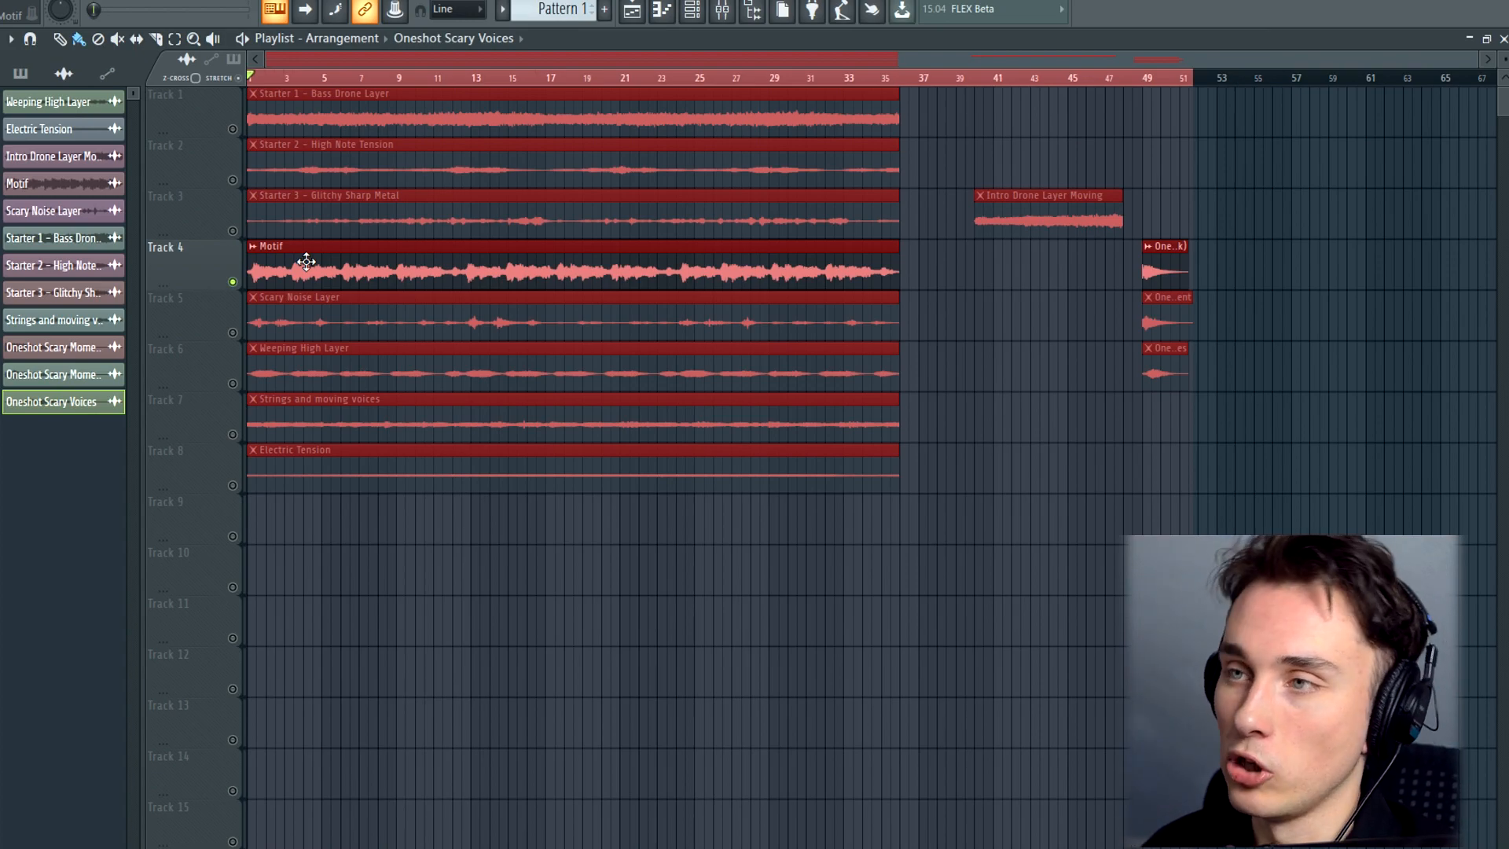
key(space)
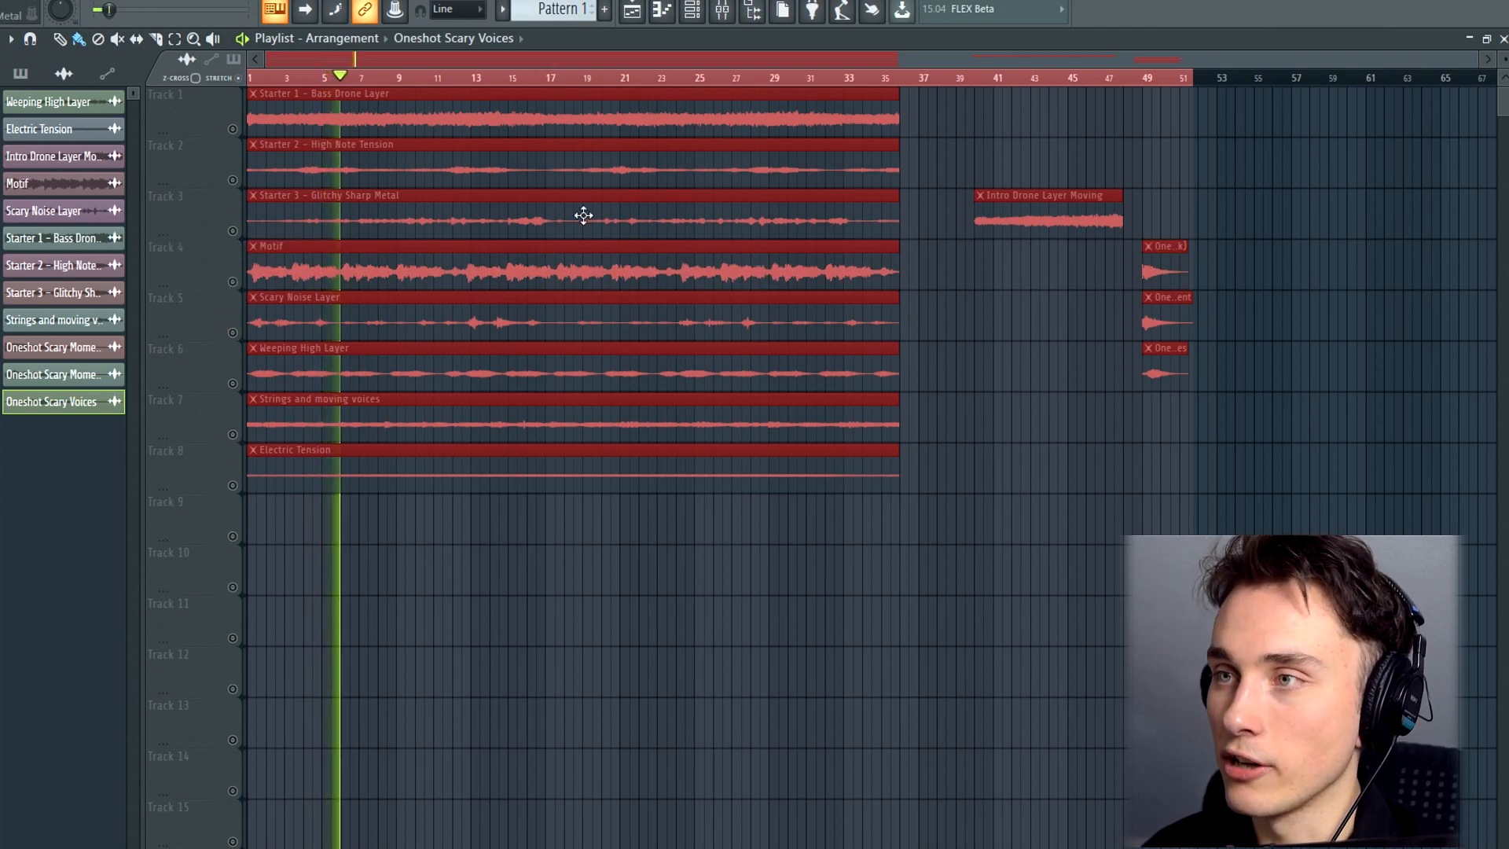
key(space)
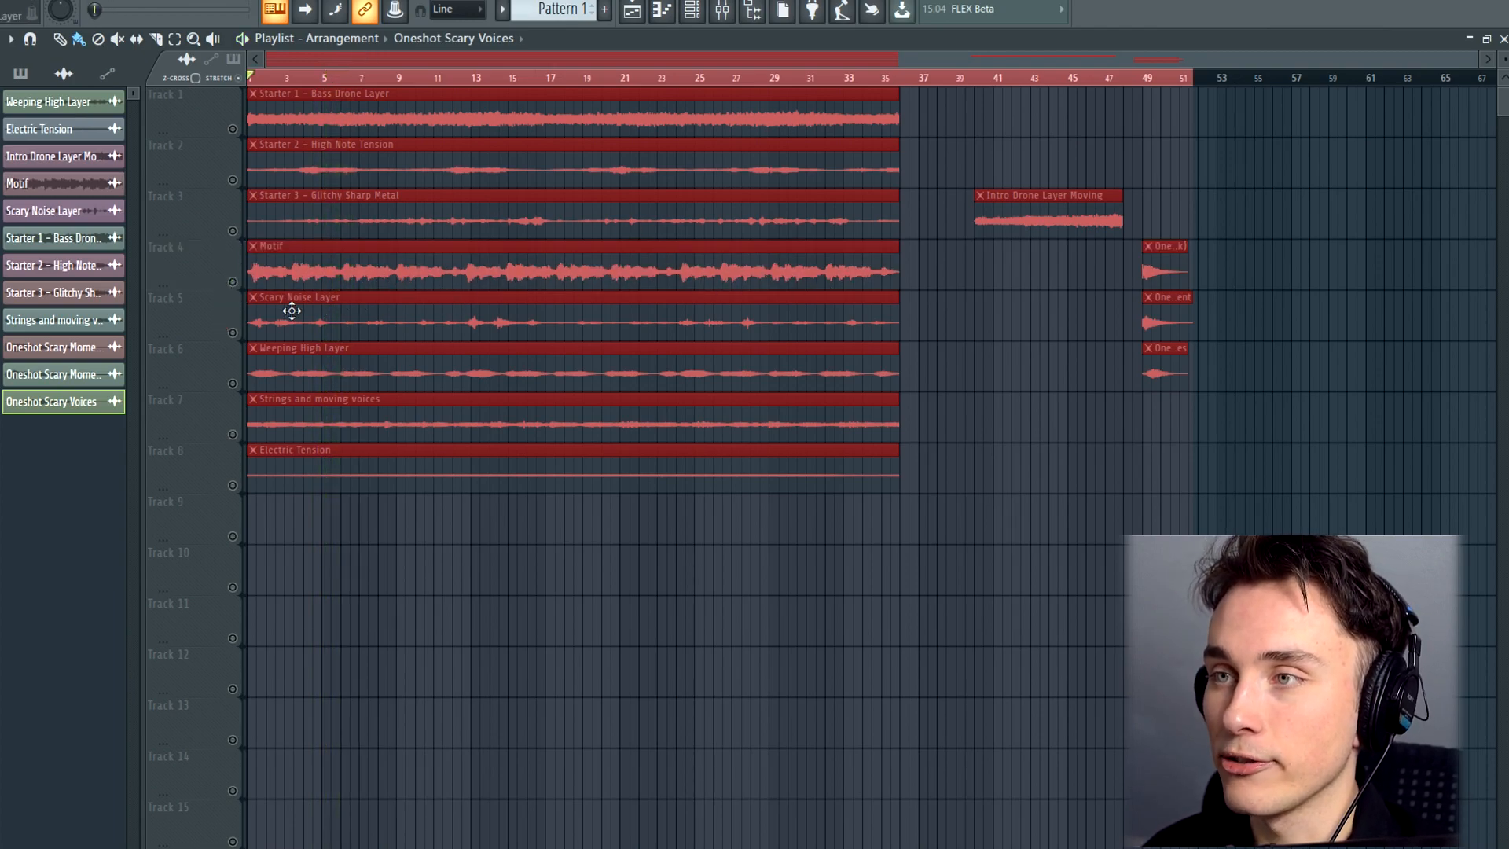
Listen to only the Scary Noise Layer on track 5 from the start
click(233, 332)
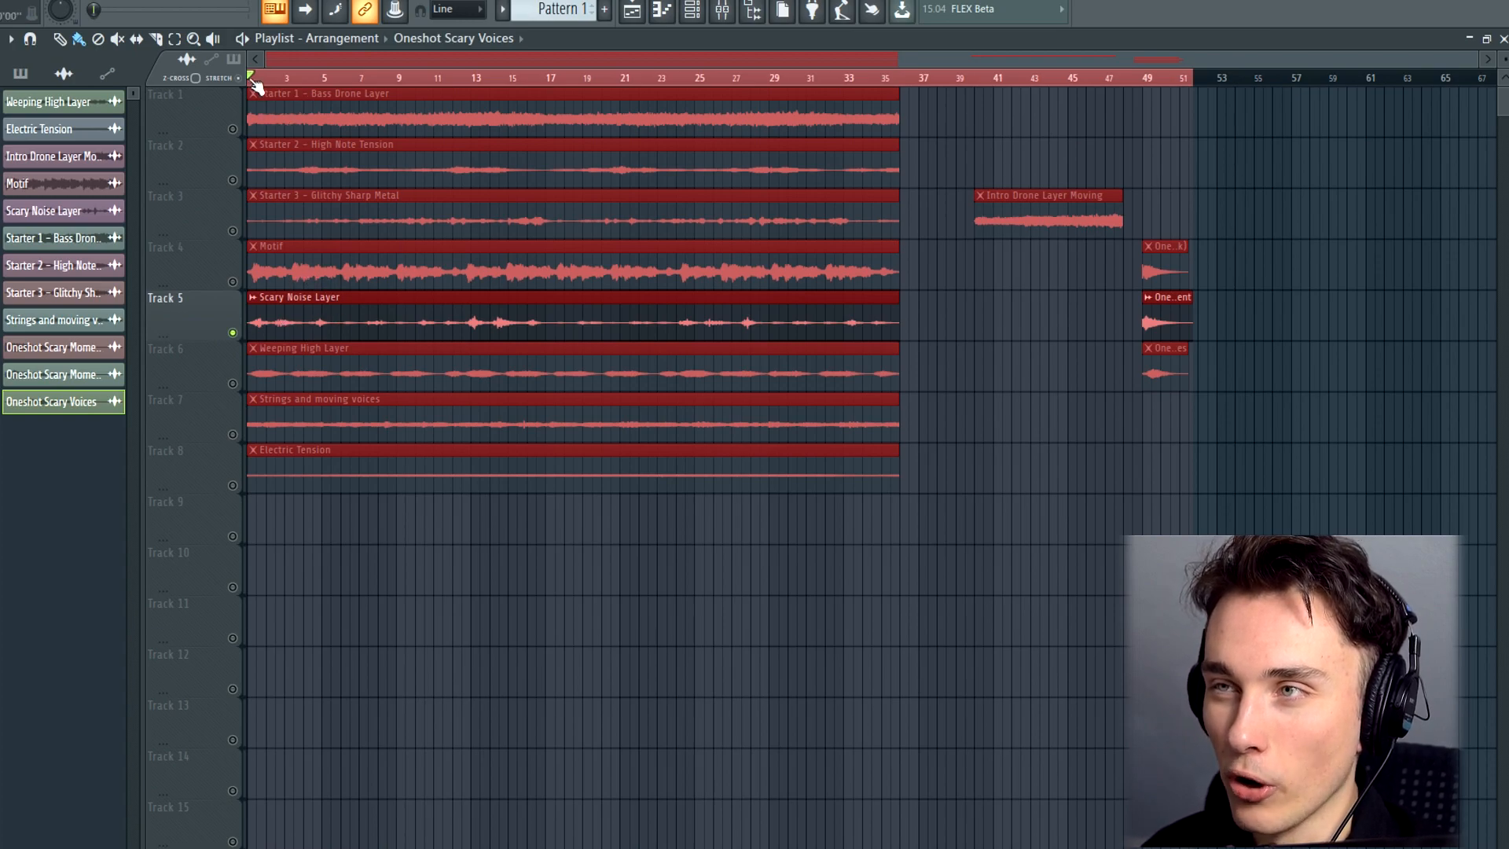
key(space)
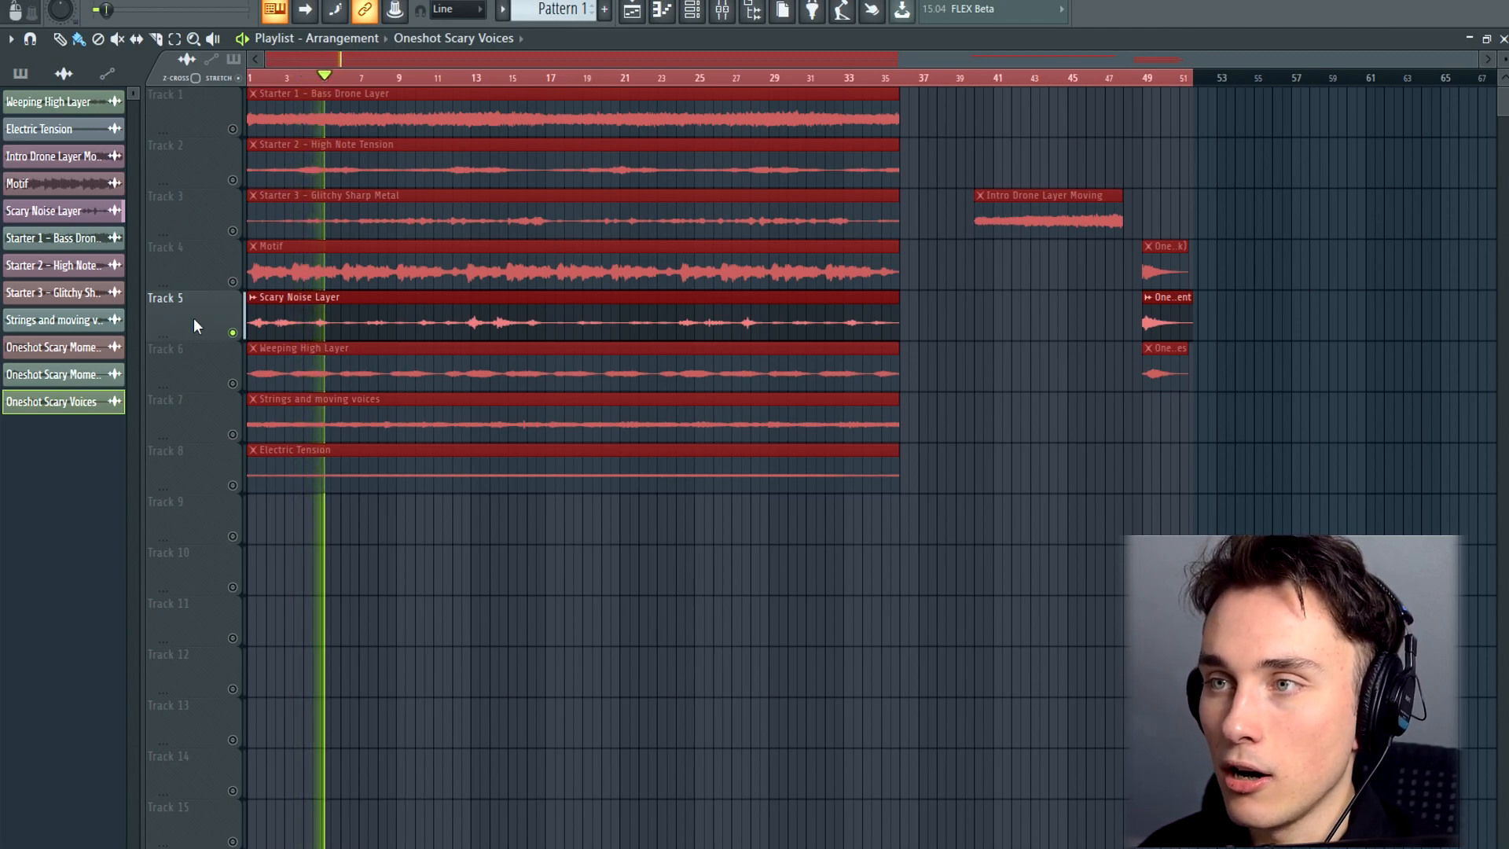
key(space)
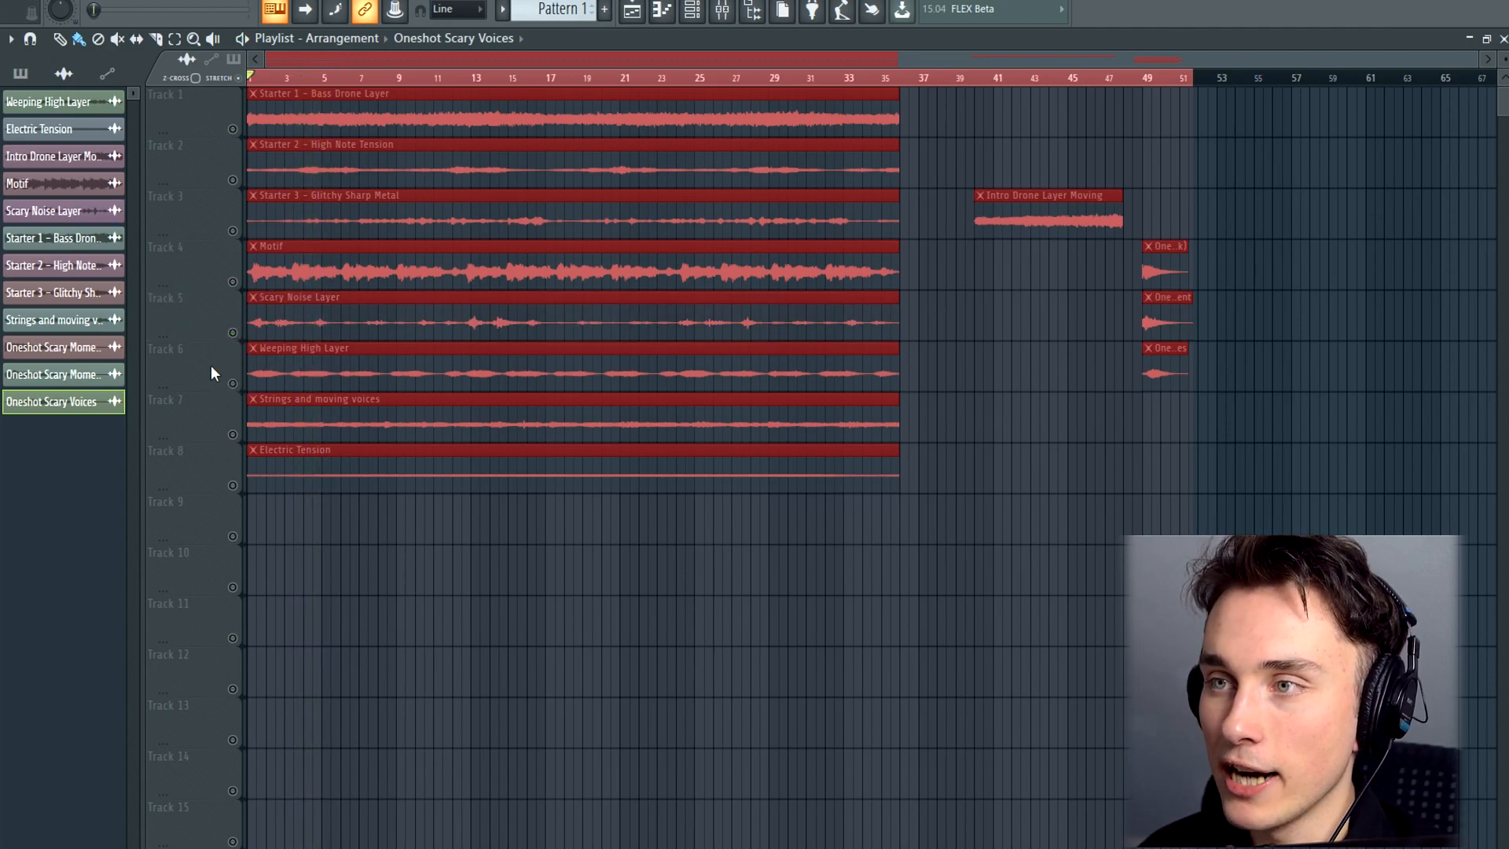
Listen to only the Weeping High Layer on track 6 from the start
click(211, 371)
key(space)
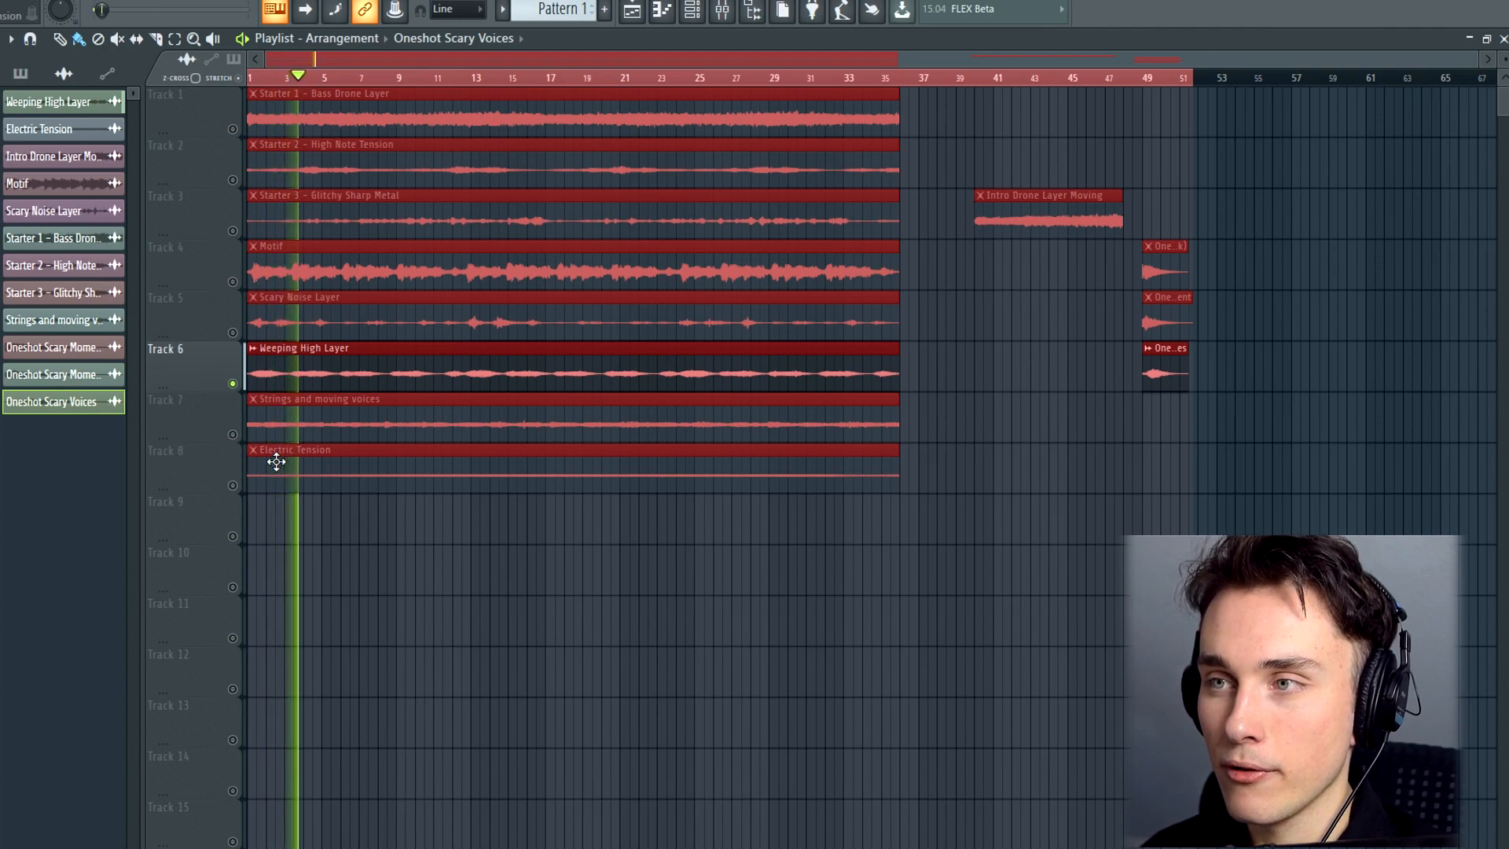
click(234, 386)
key(space)
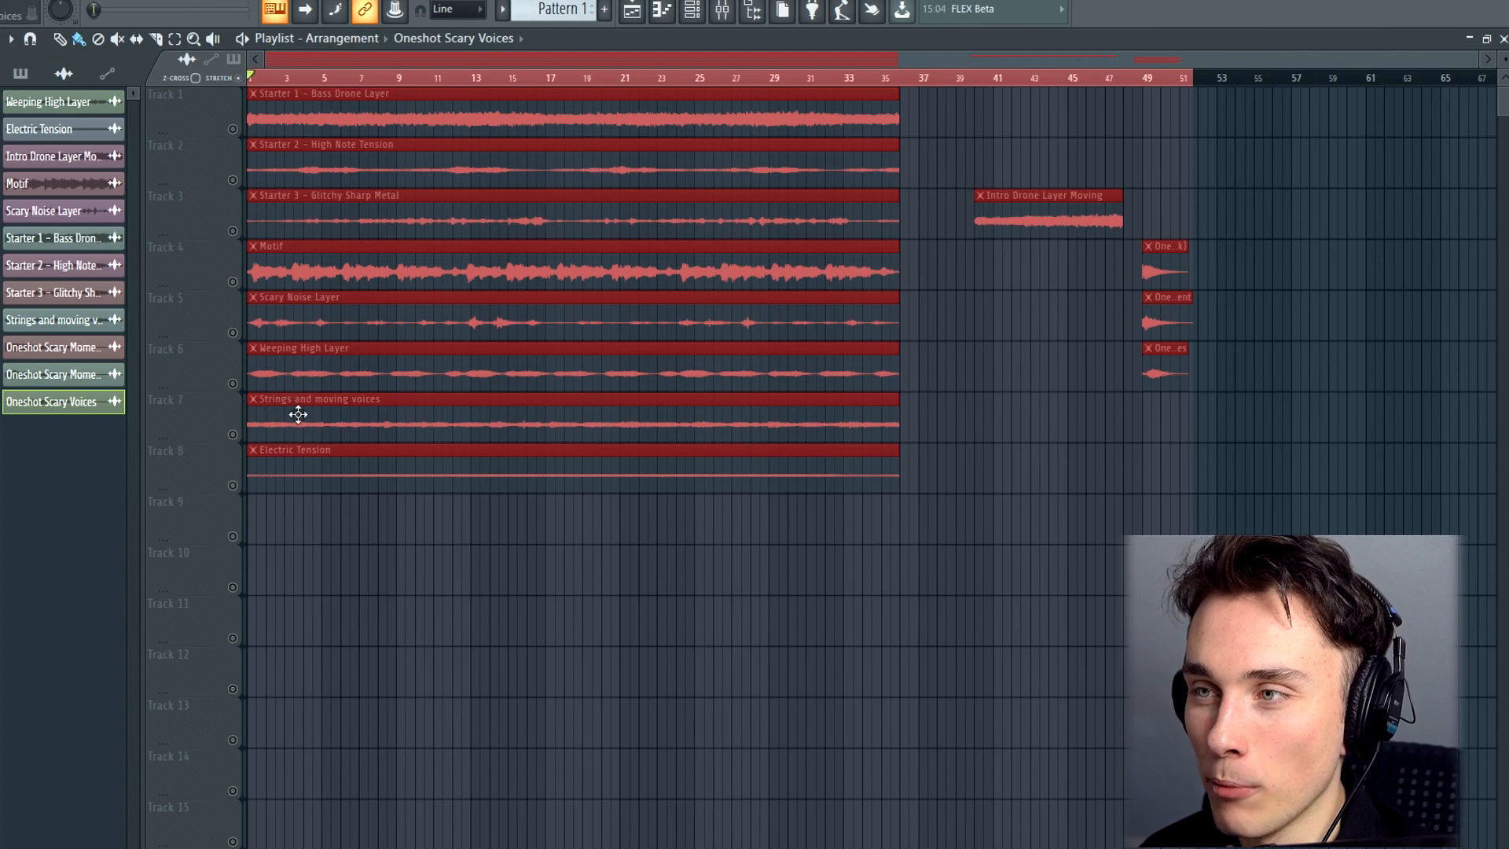
Listen separately to the Strings and moving voices layer on track 7 and the Electric Tension layer on track 8
click(233, 435)
key(space)
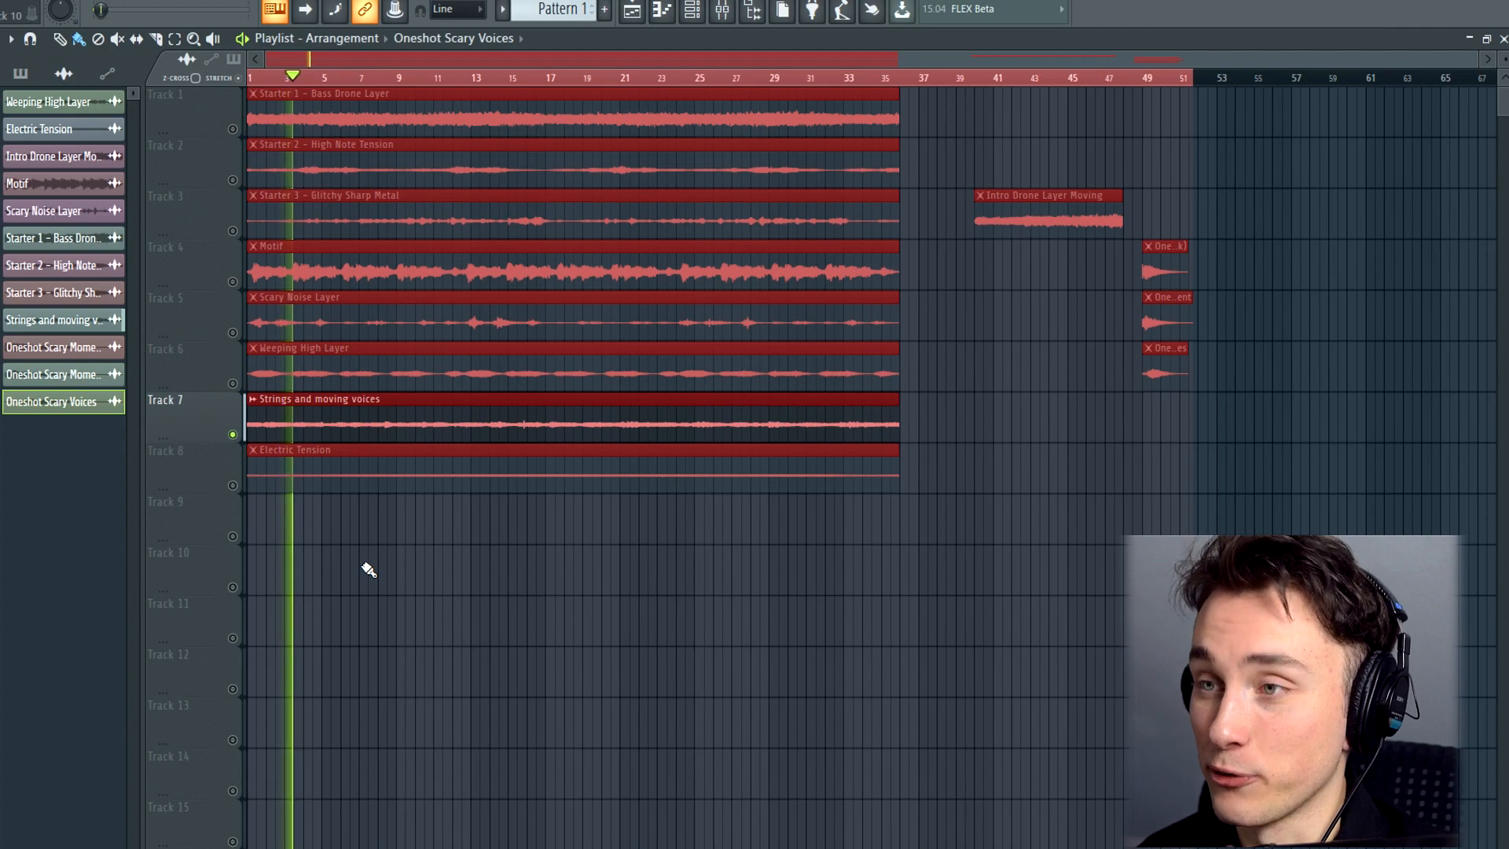
key(space)
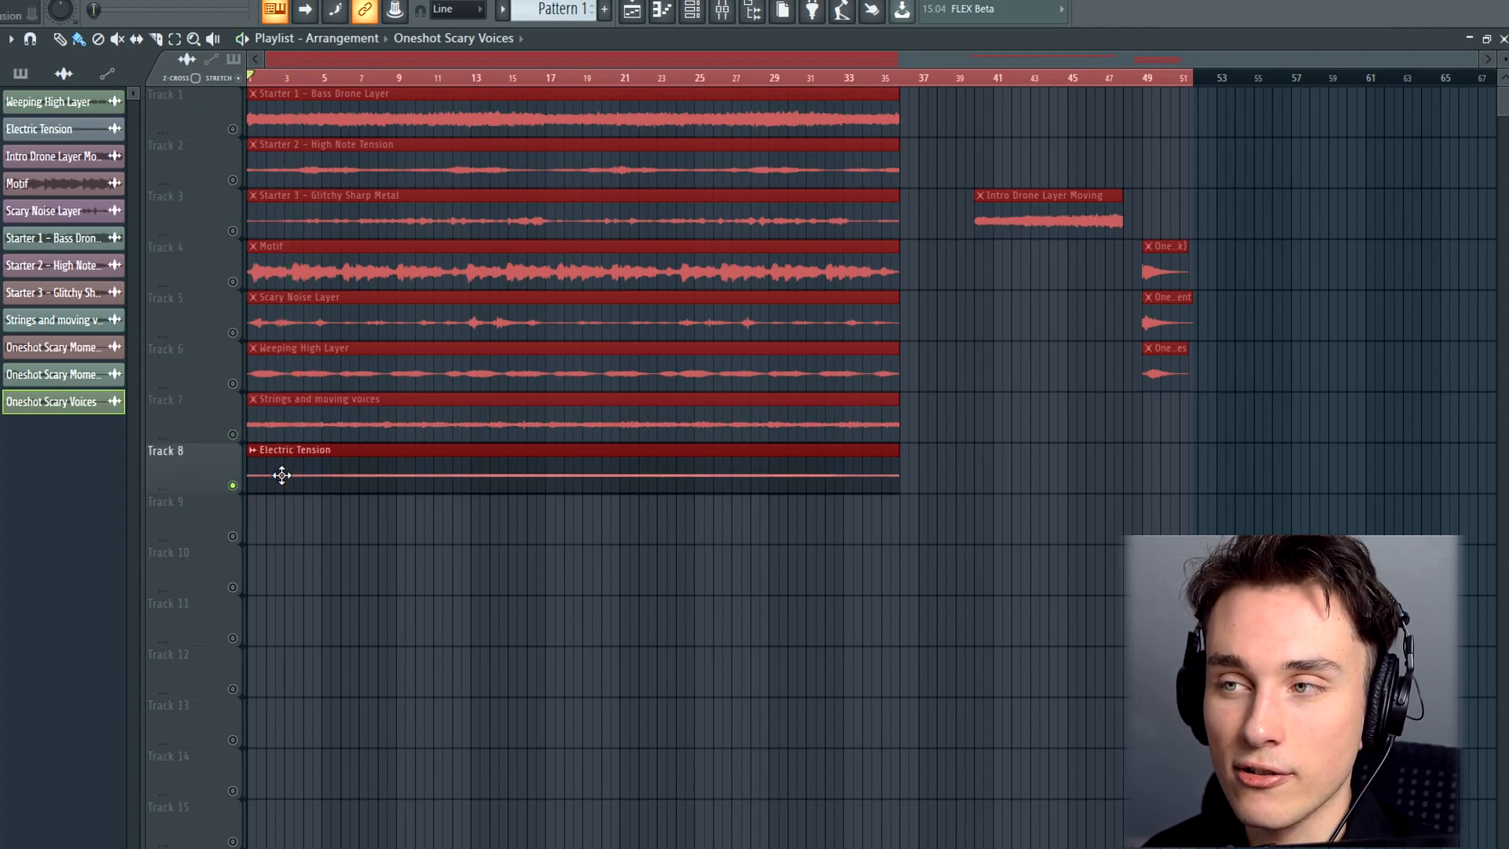
key(space)
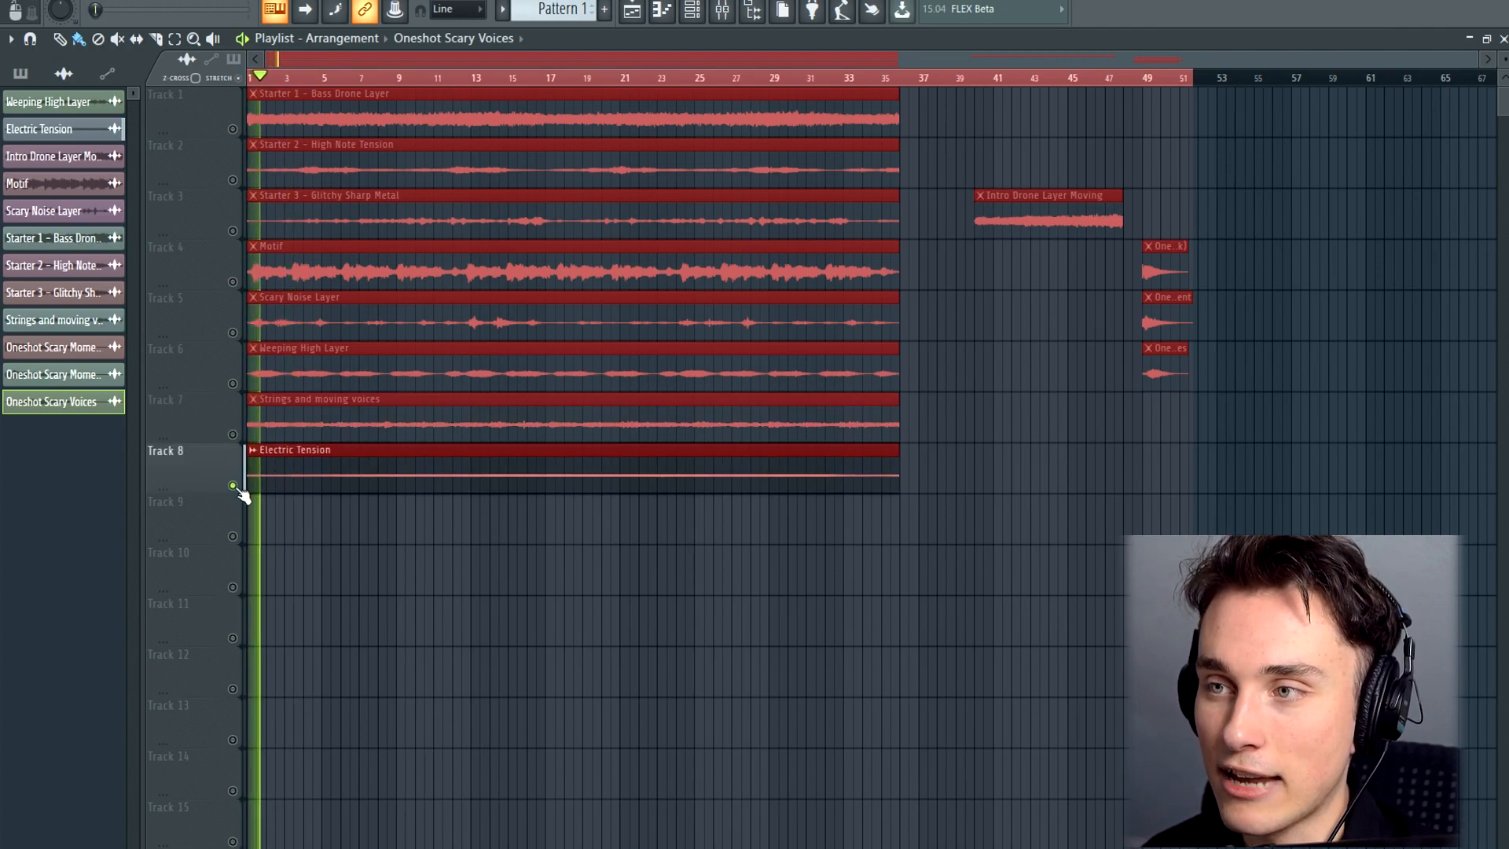
key(space)
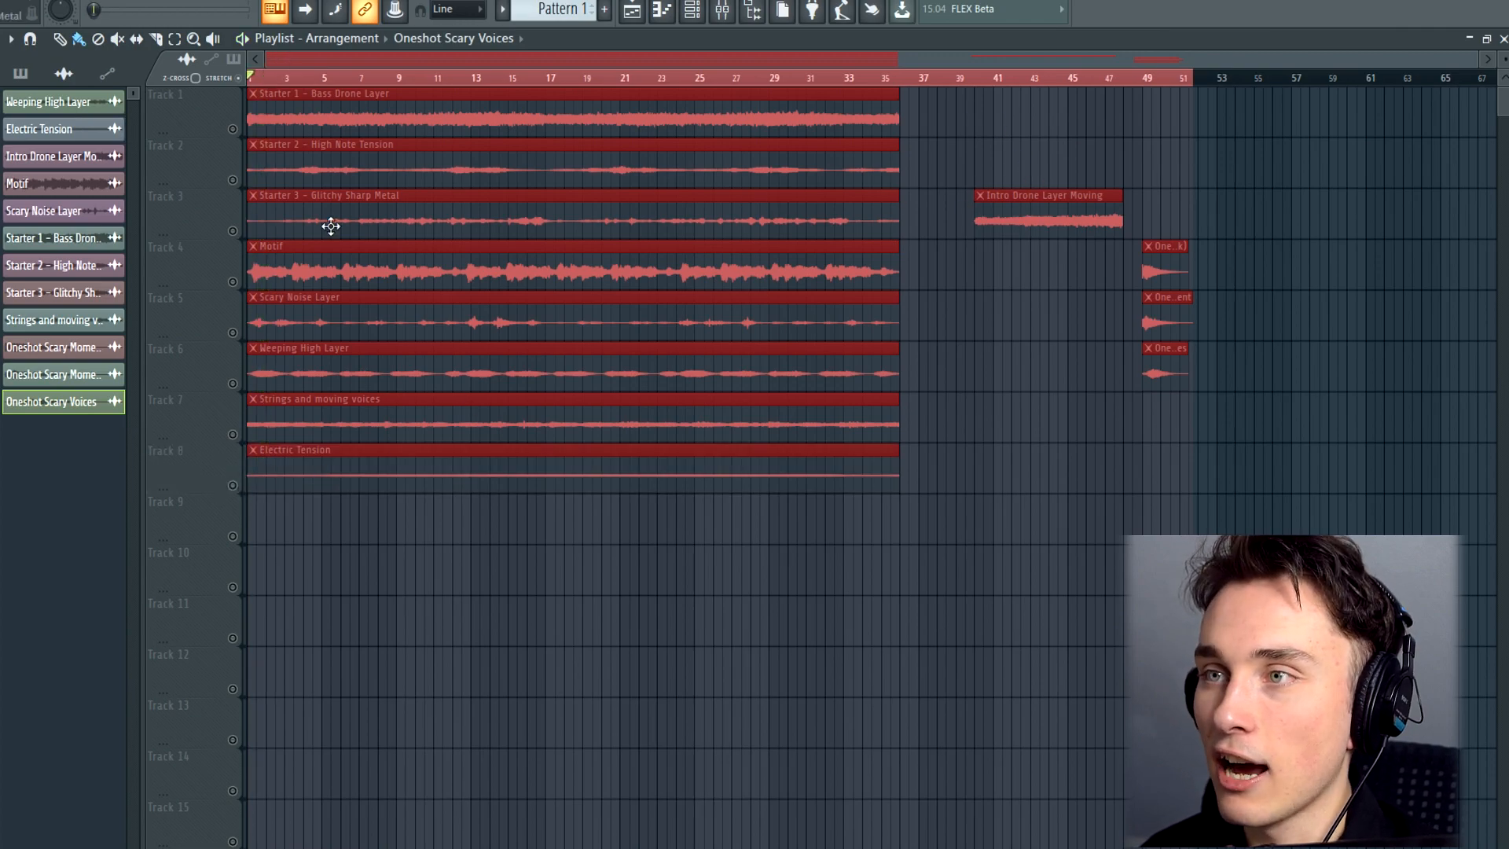
Move the Intro Drone Layer Moving clip up to track 1 and play it from around bar 40
drag(1001, 209, 990, 111)
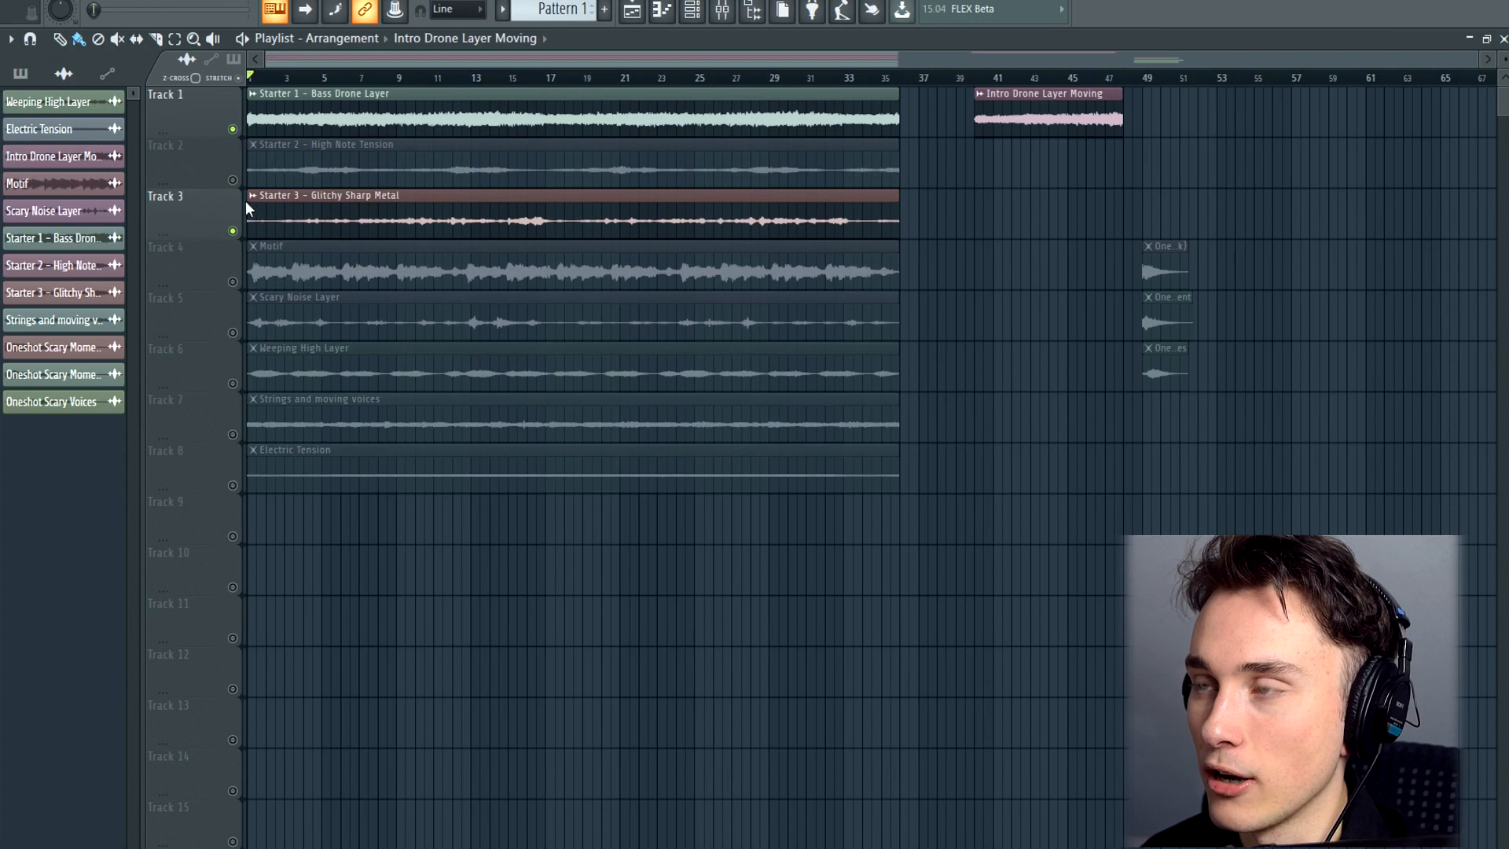
click(793, 119)
click(979, 77)
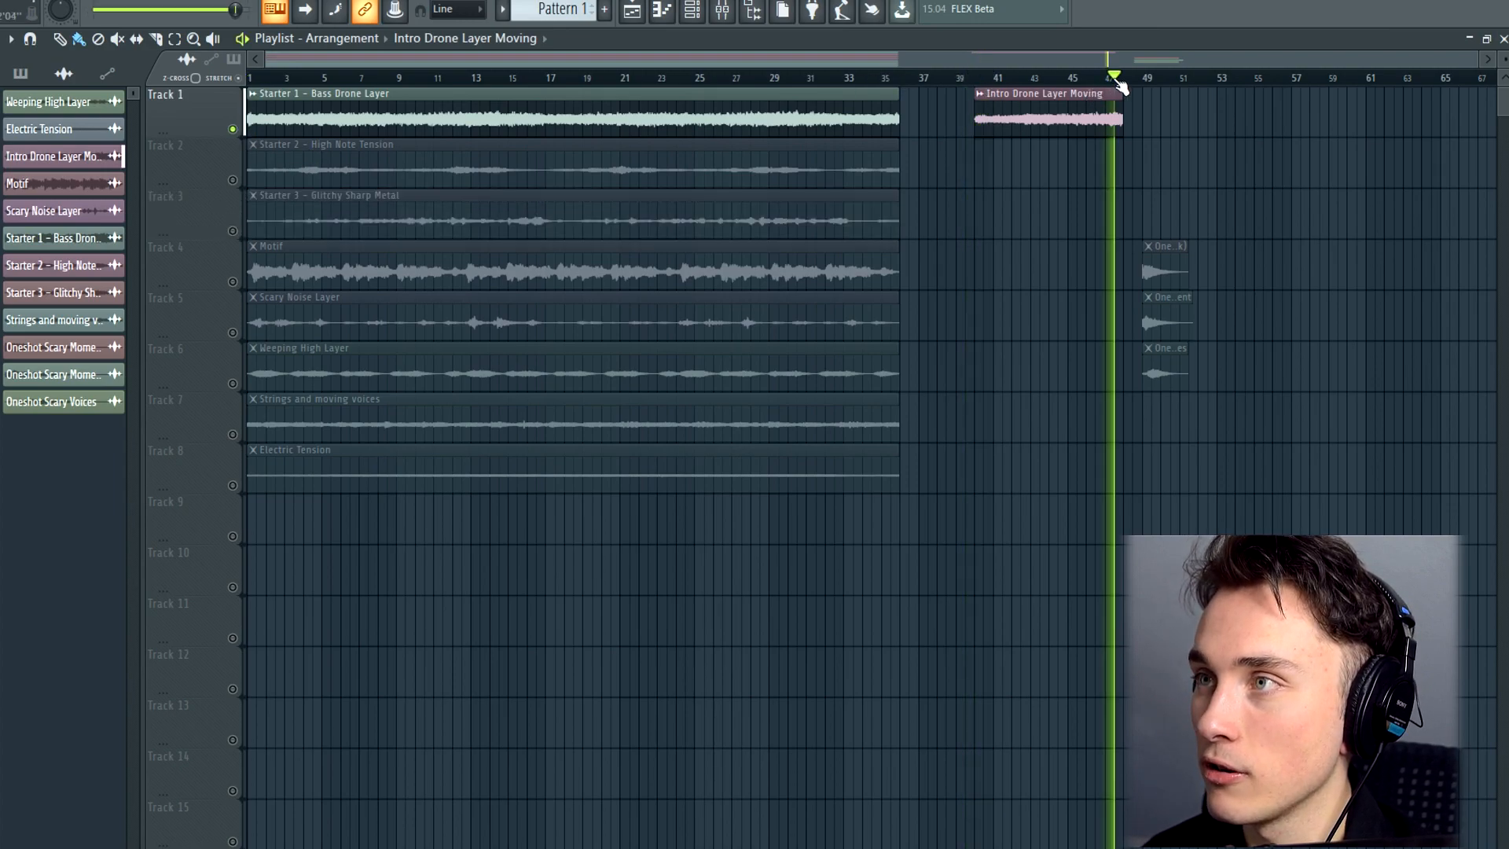
key(space)
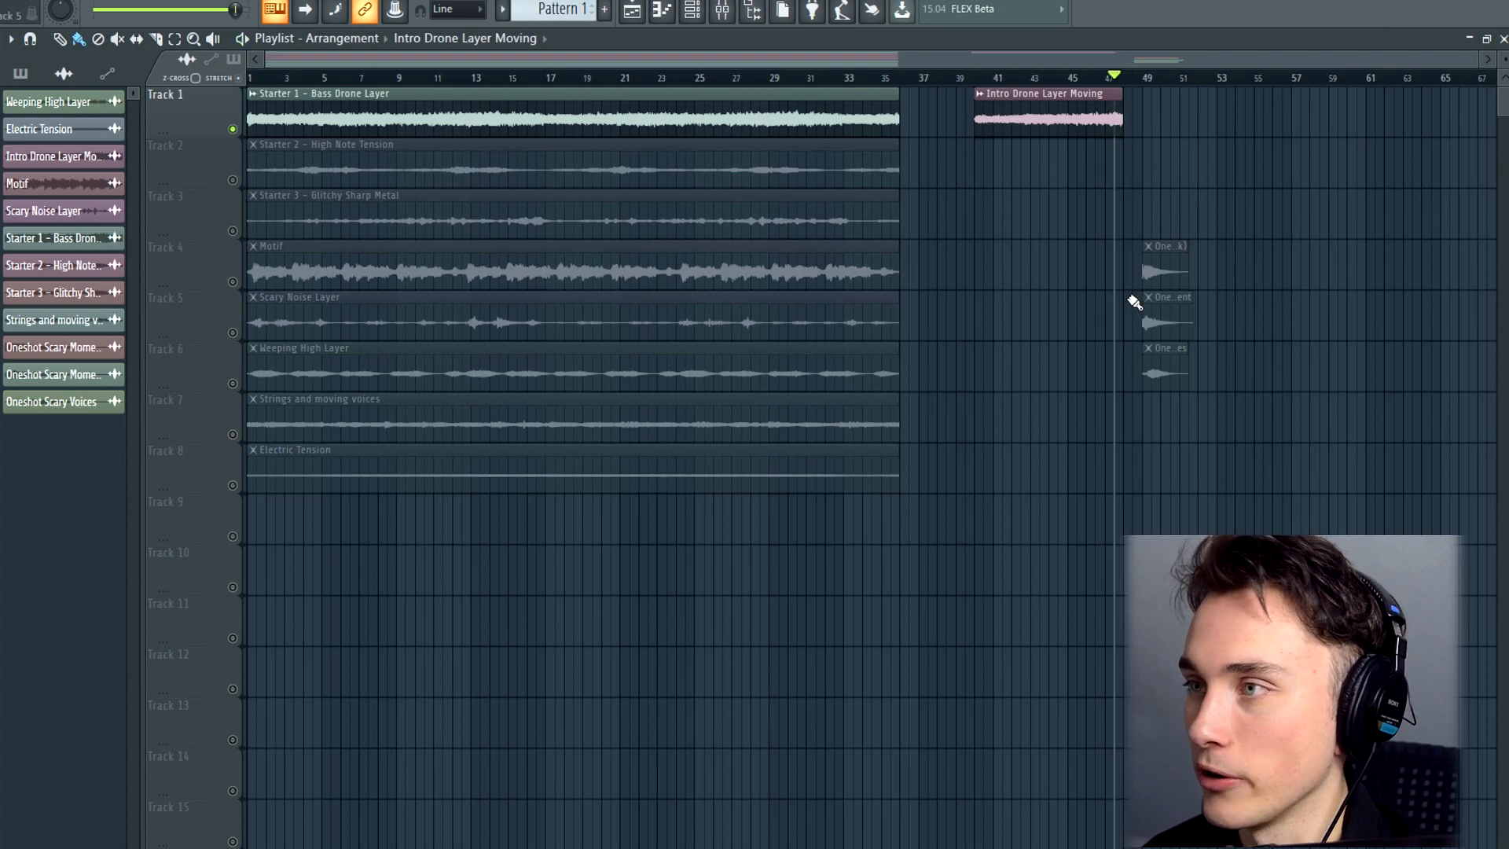
Play the scary one-shot clips near bar 49 one at a time, first on track 4 and then on track 5
click(233, 282)
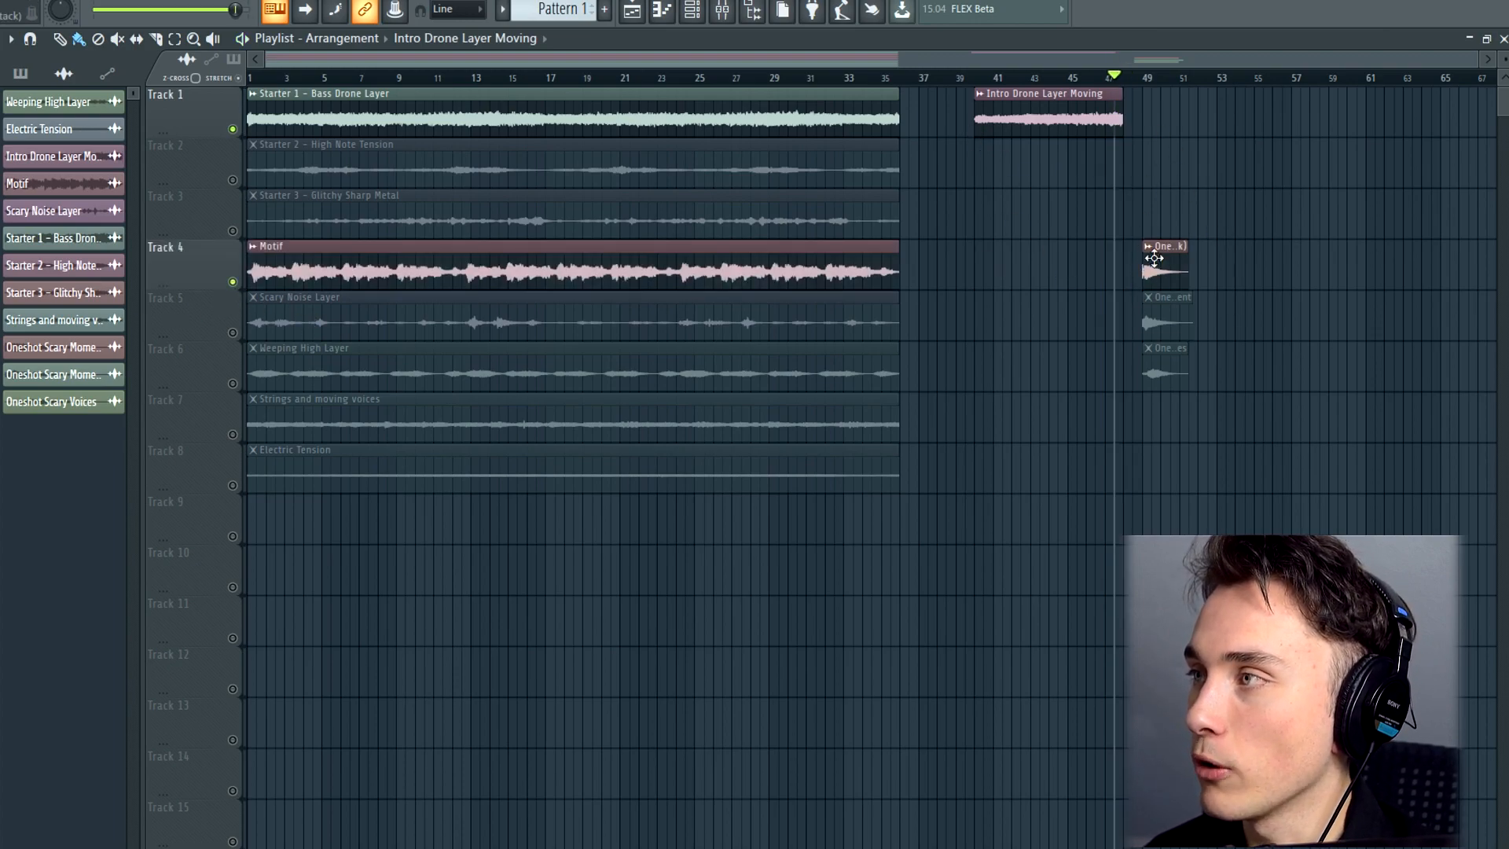
click(1140, 78)
key(space)
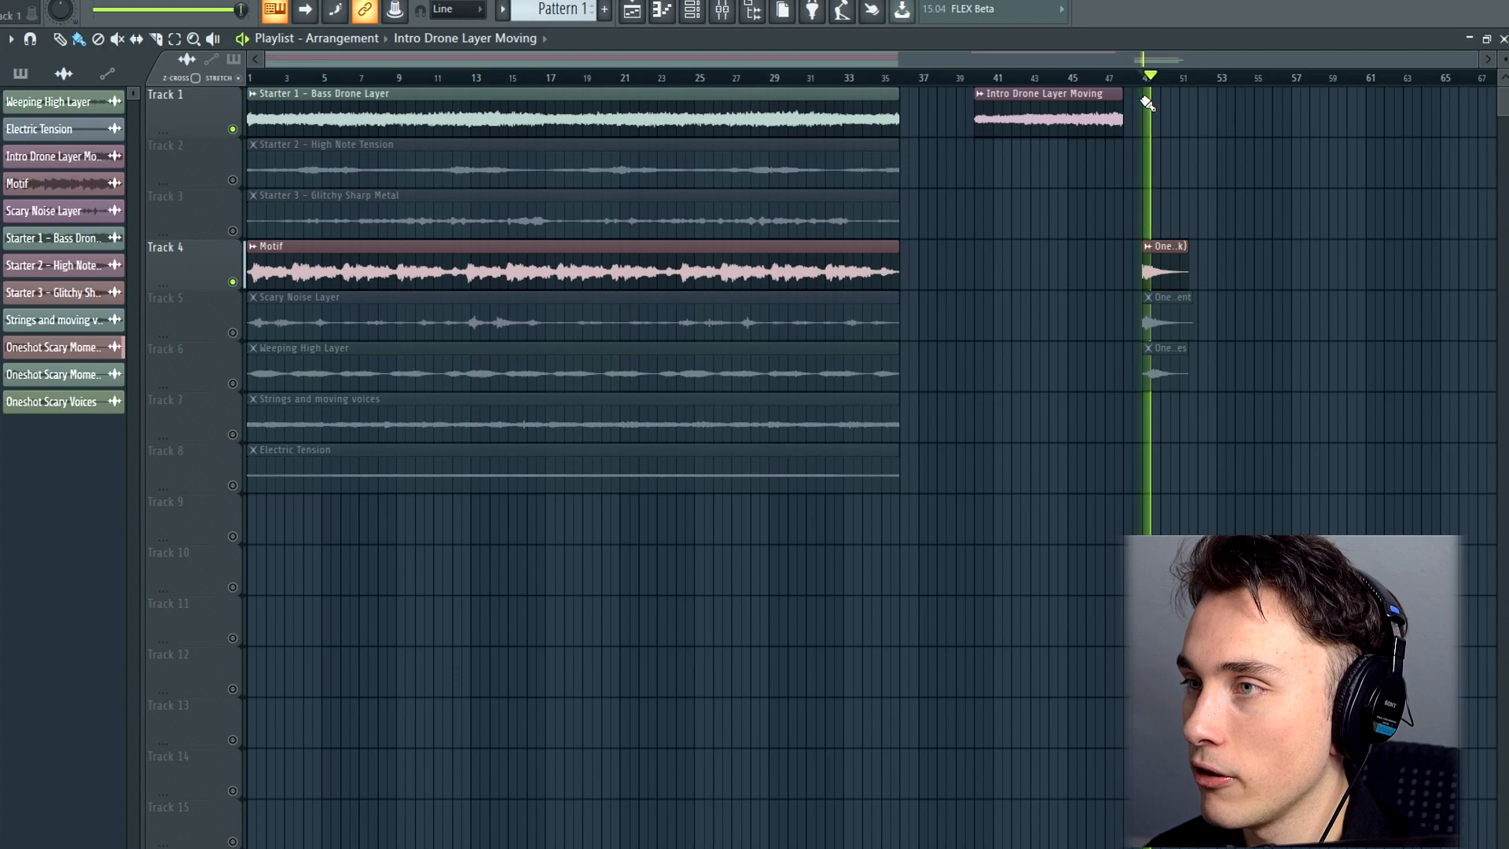
click(233, 283)
key(space)
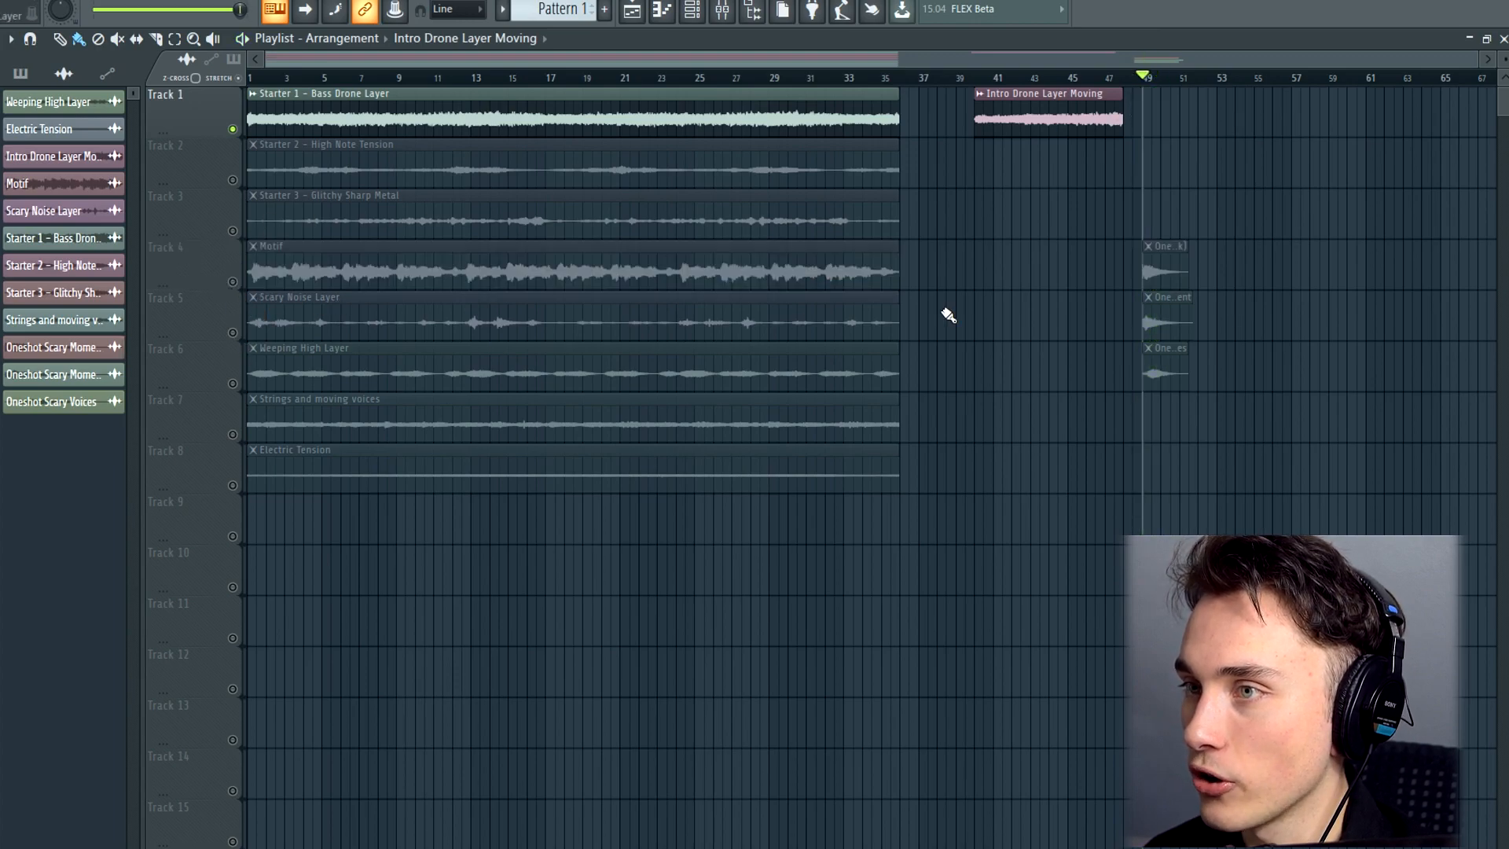
click(233, 332)
key(space)
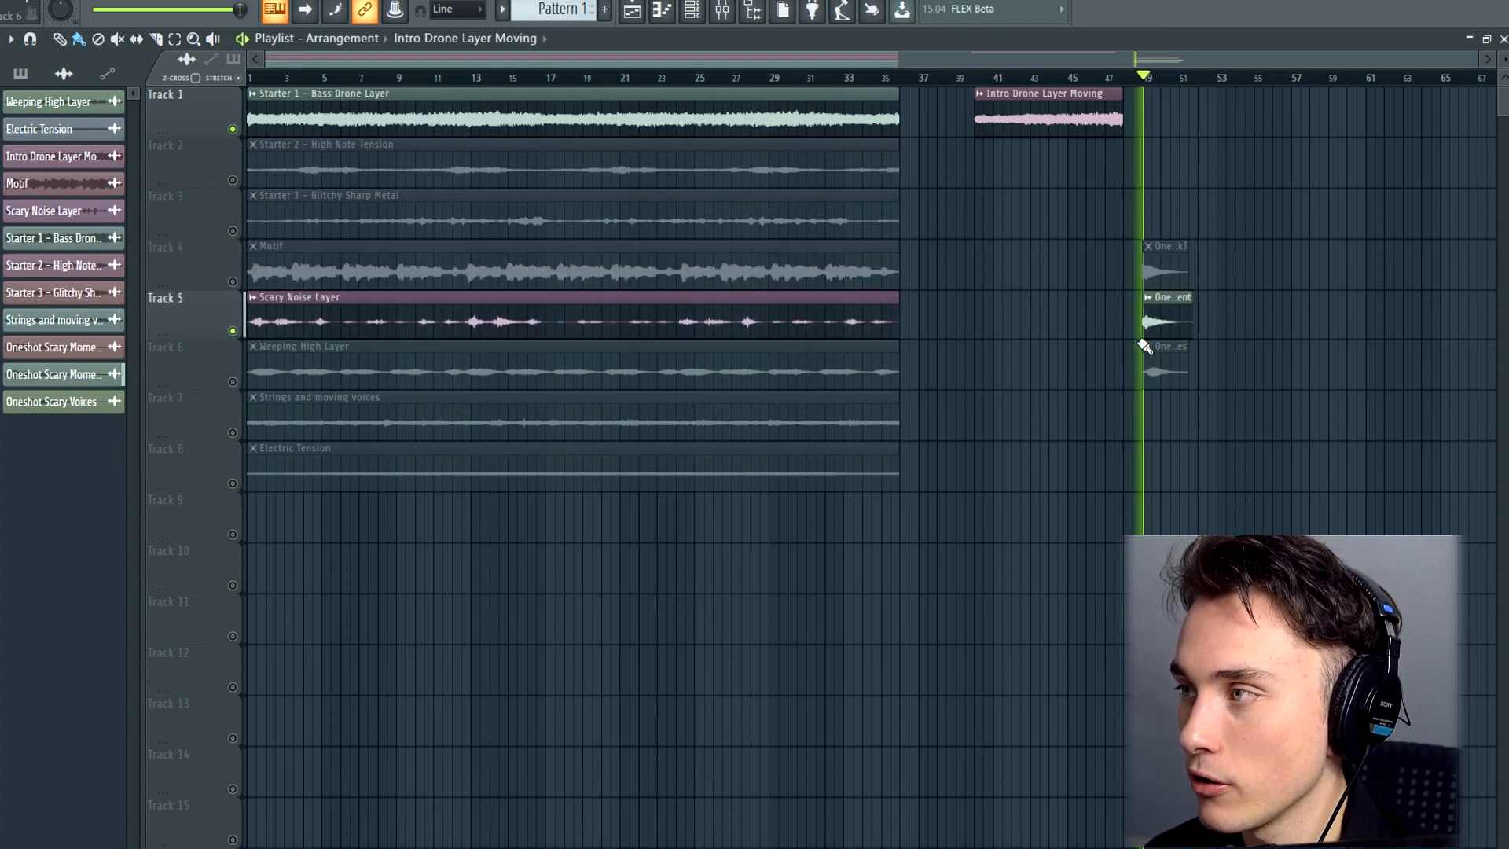
Play only the Oneshot Scary Voices clip near bar 49 by switching the audition from track 5 to track 6
click(233, 331)
key(space)
click(231, 382)
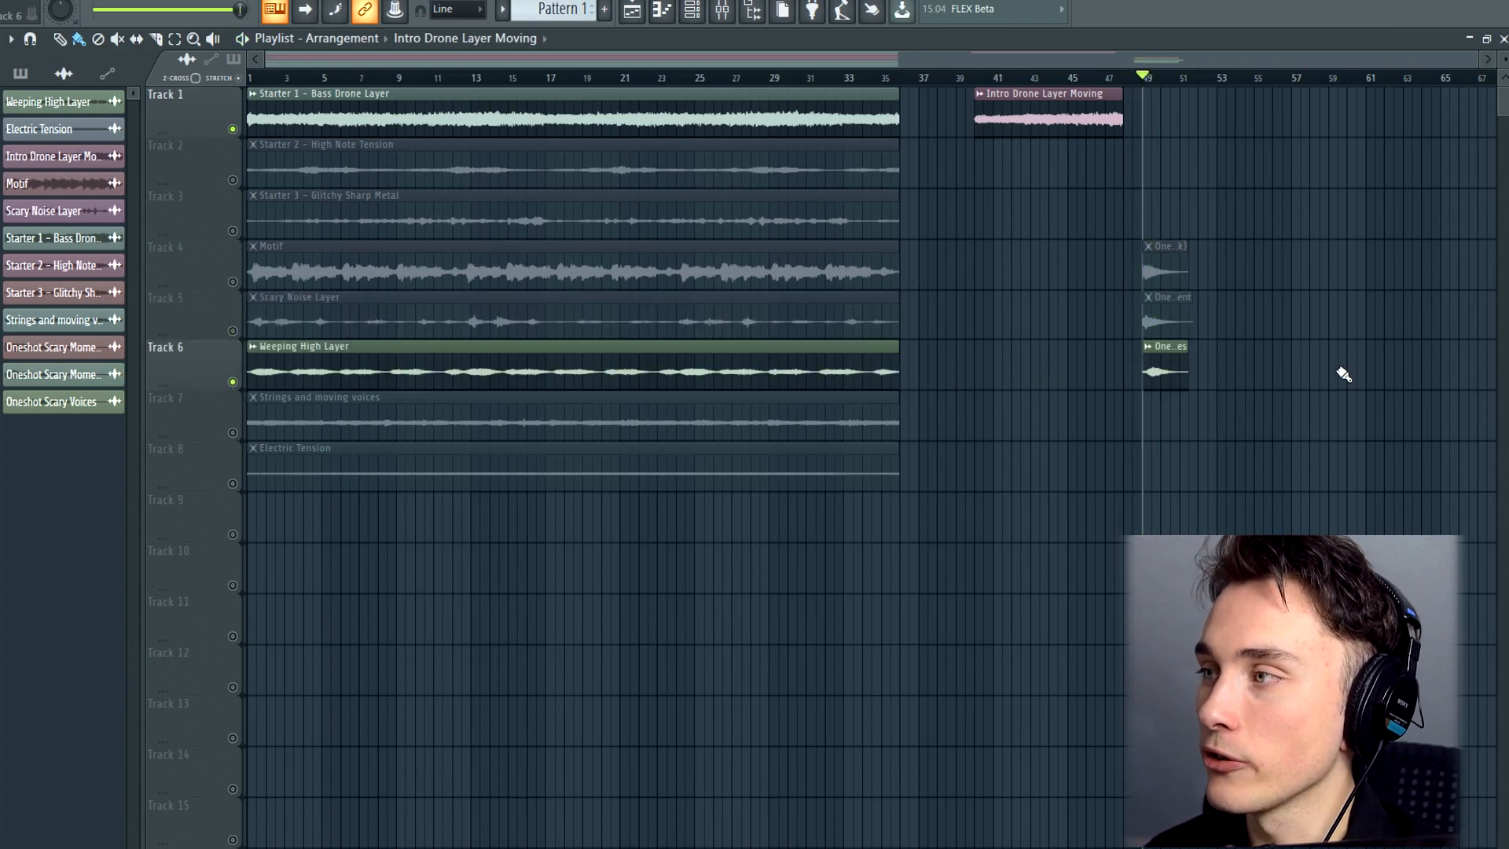
key(space)
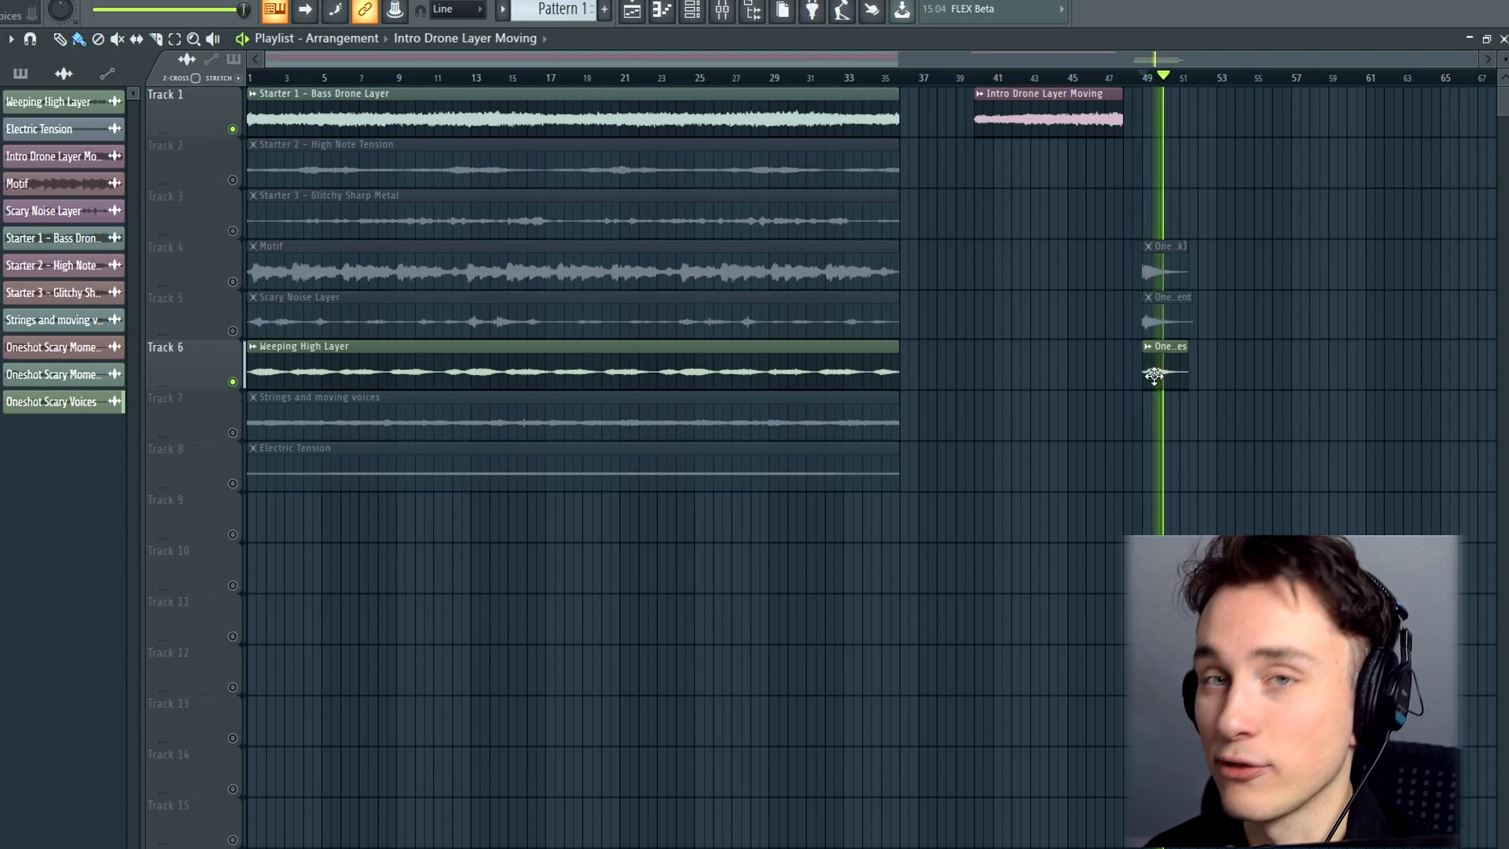
key(space)
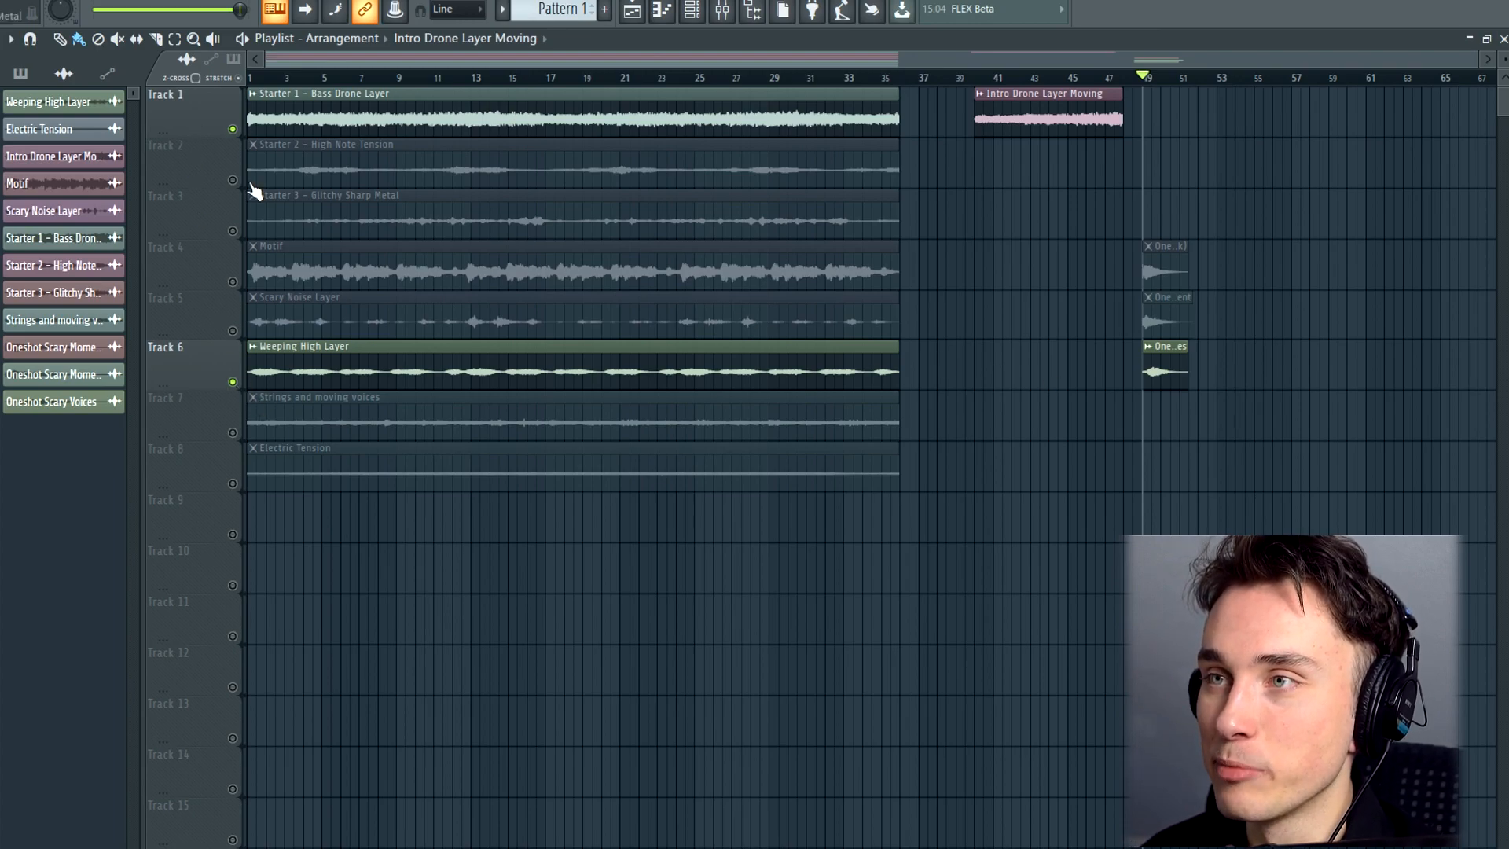
Re-enable all tracks, play the full layer stack from the start, and set the Motif mixer channel's volume to -0.5 dB
ctrl+click(232, 130)
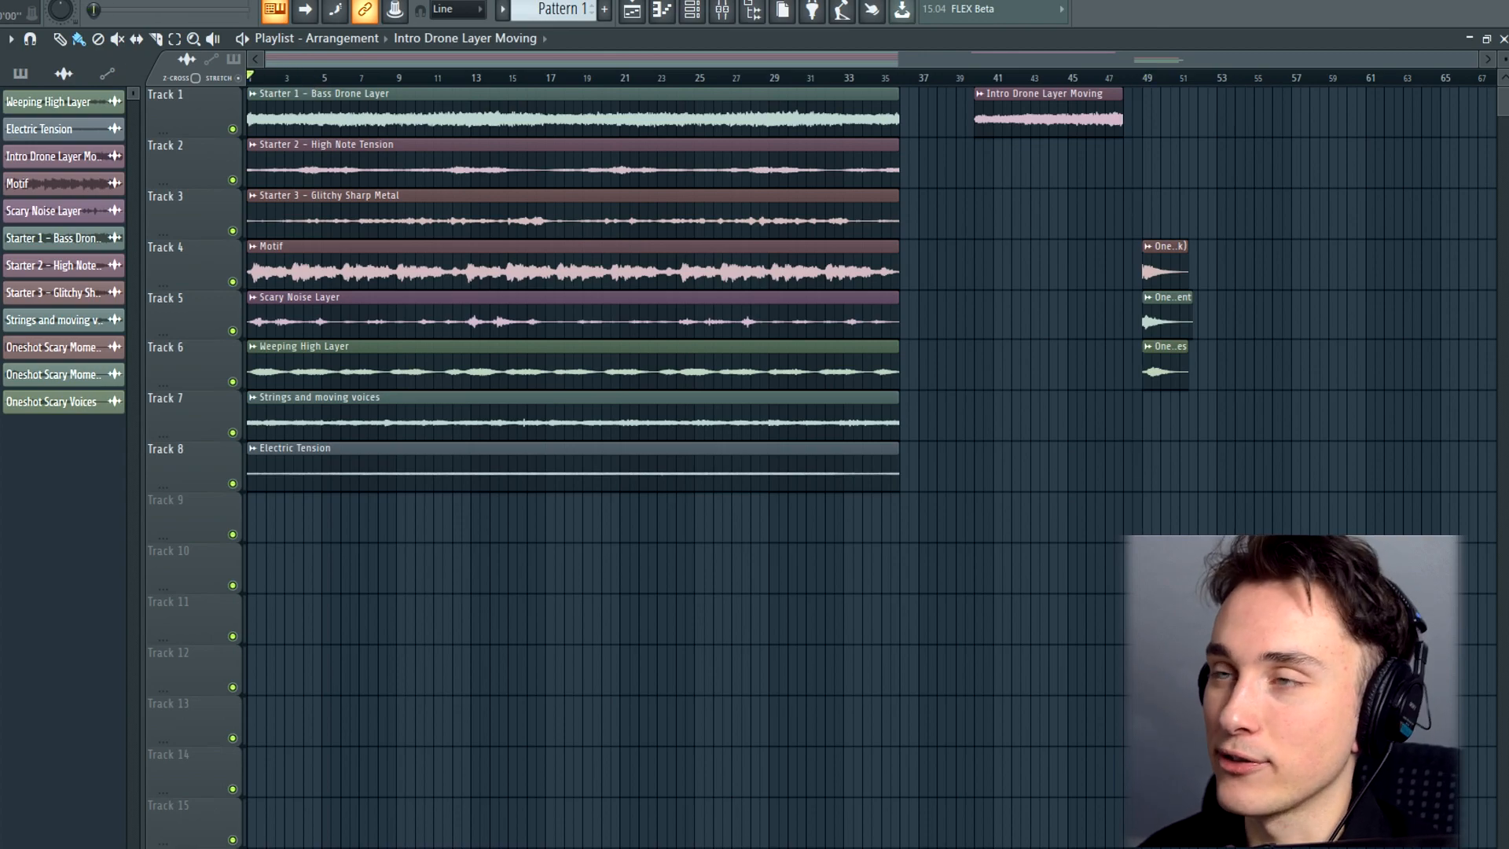
key(space)
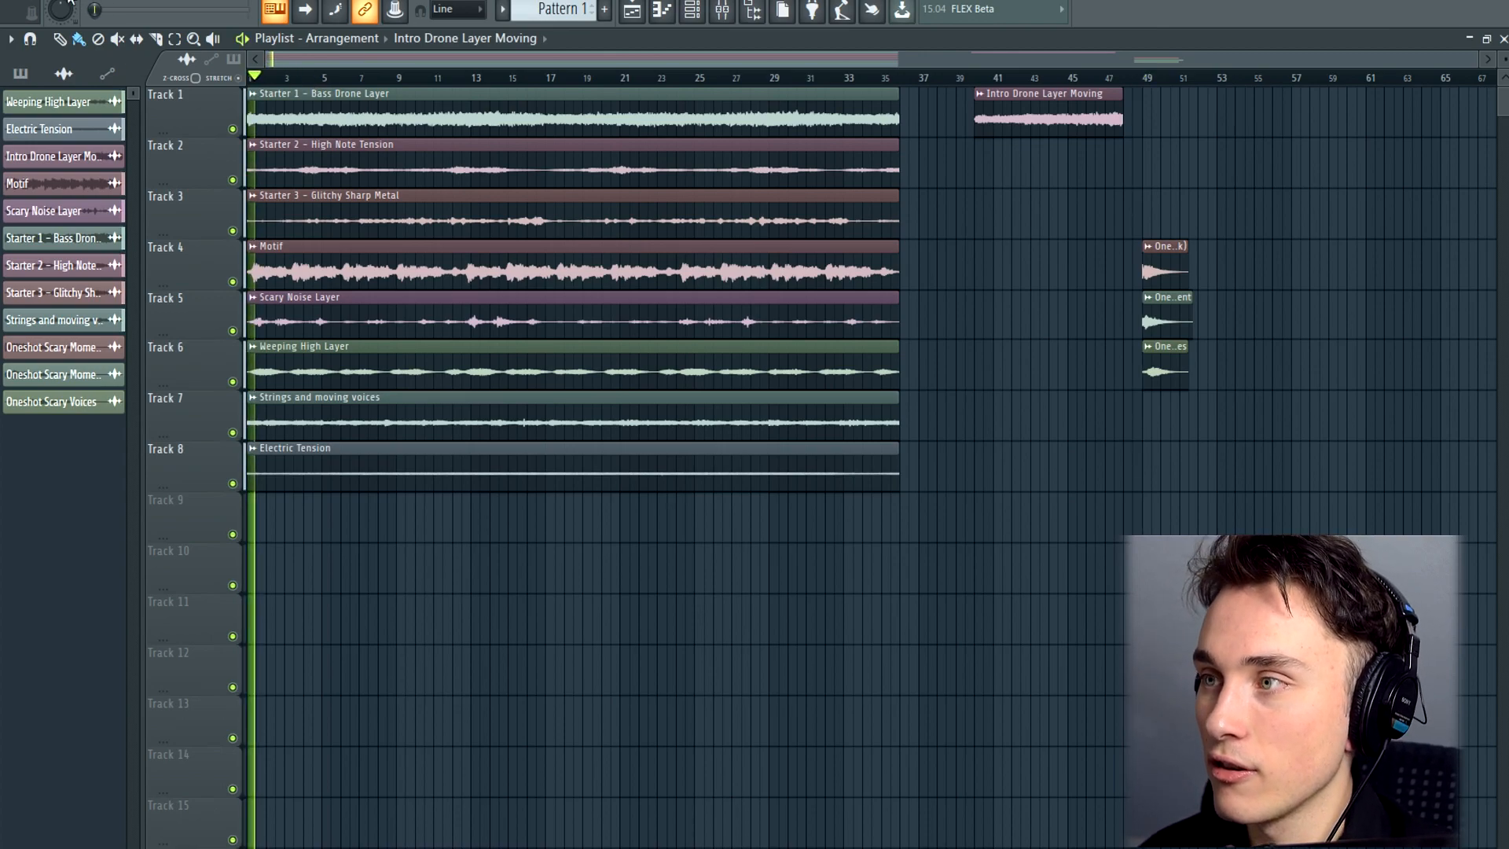
key(F9)
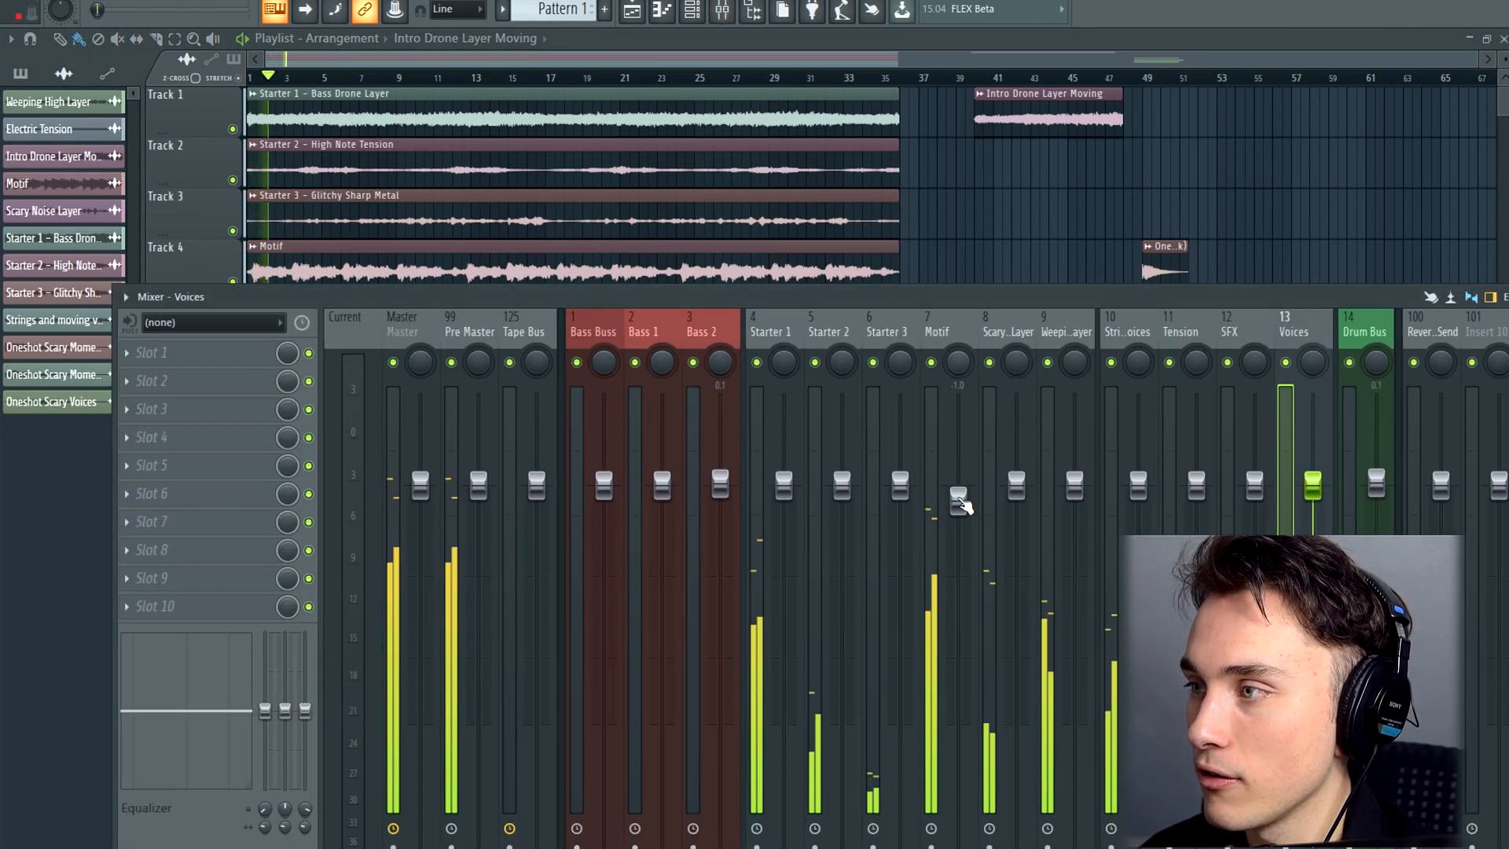
drag(958, 502, 959, 494)
drag(979, 299, 828, 613)
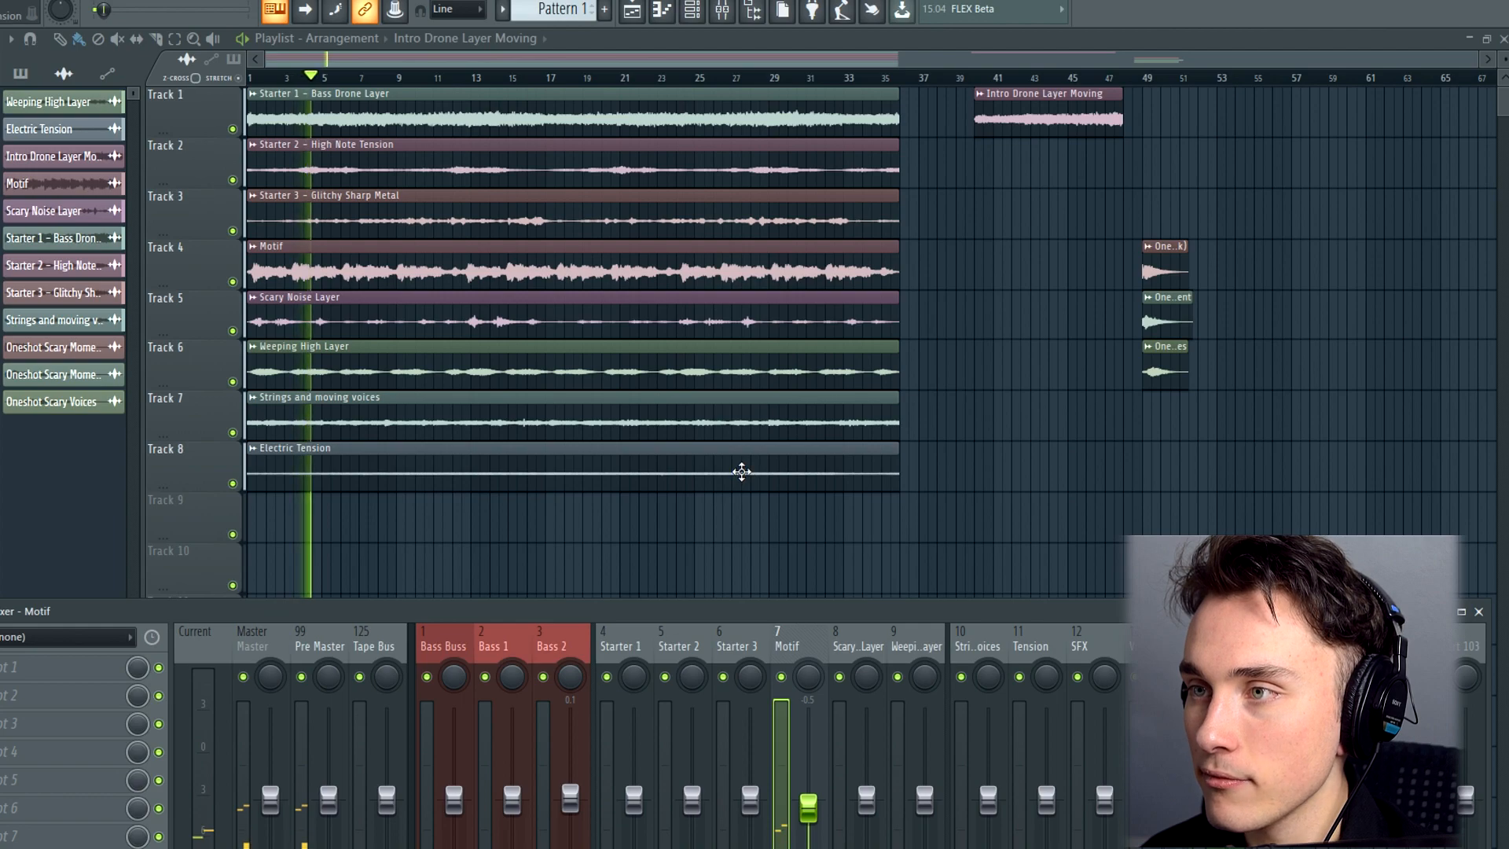
key(space)
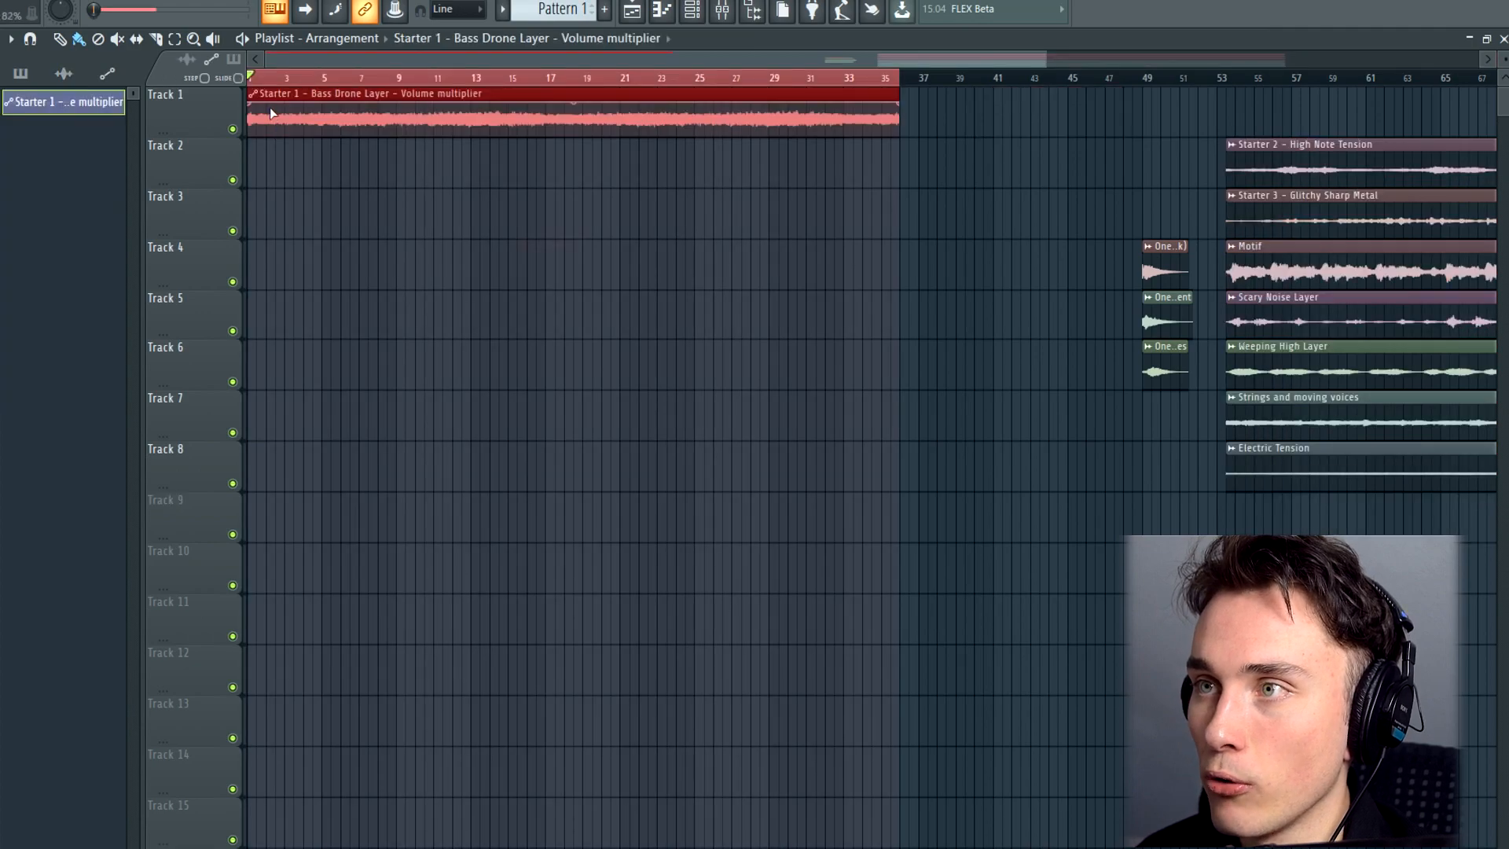
Shape the Bass Drone Layer's volume automation into a fade-in from silence at bar 1 to full level around bar 5, and play it
drag(259, 105, 240, 135)
right_click(902, 105)
click(945, 391)
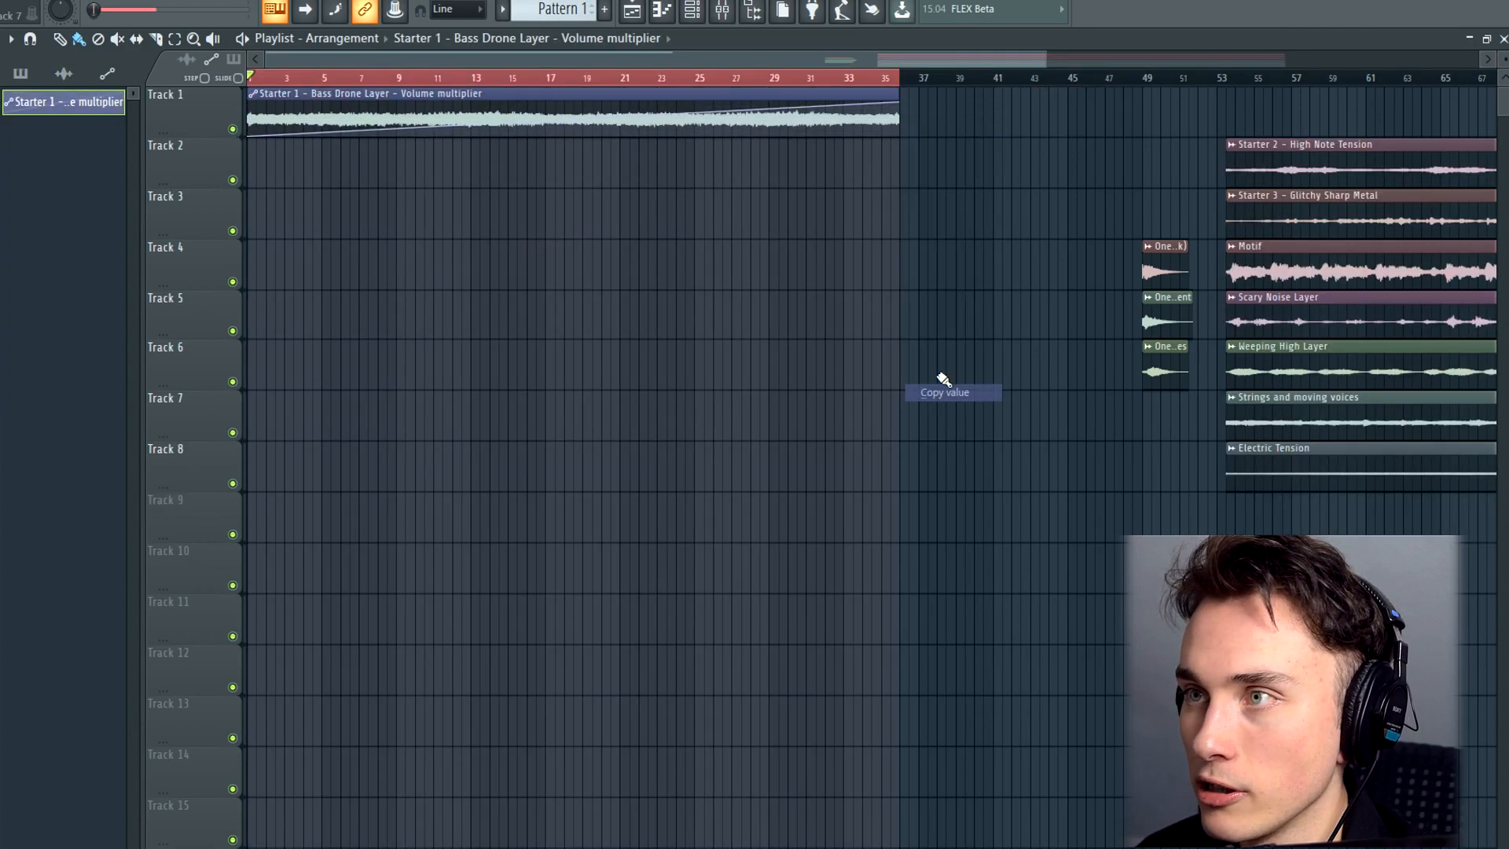
right_click(331, 133)
click(390, 442)
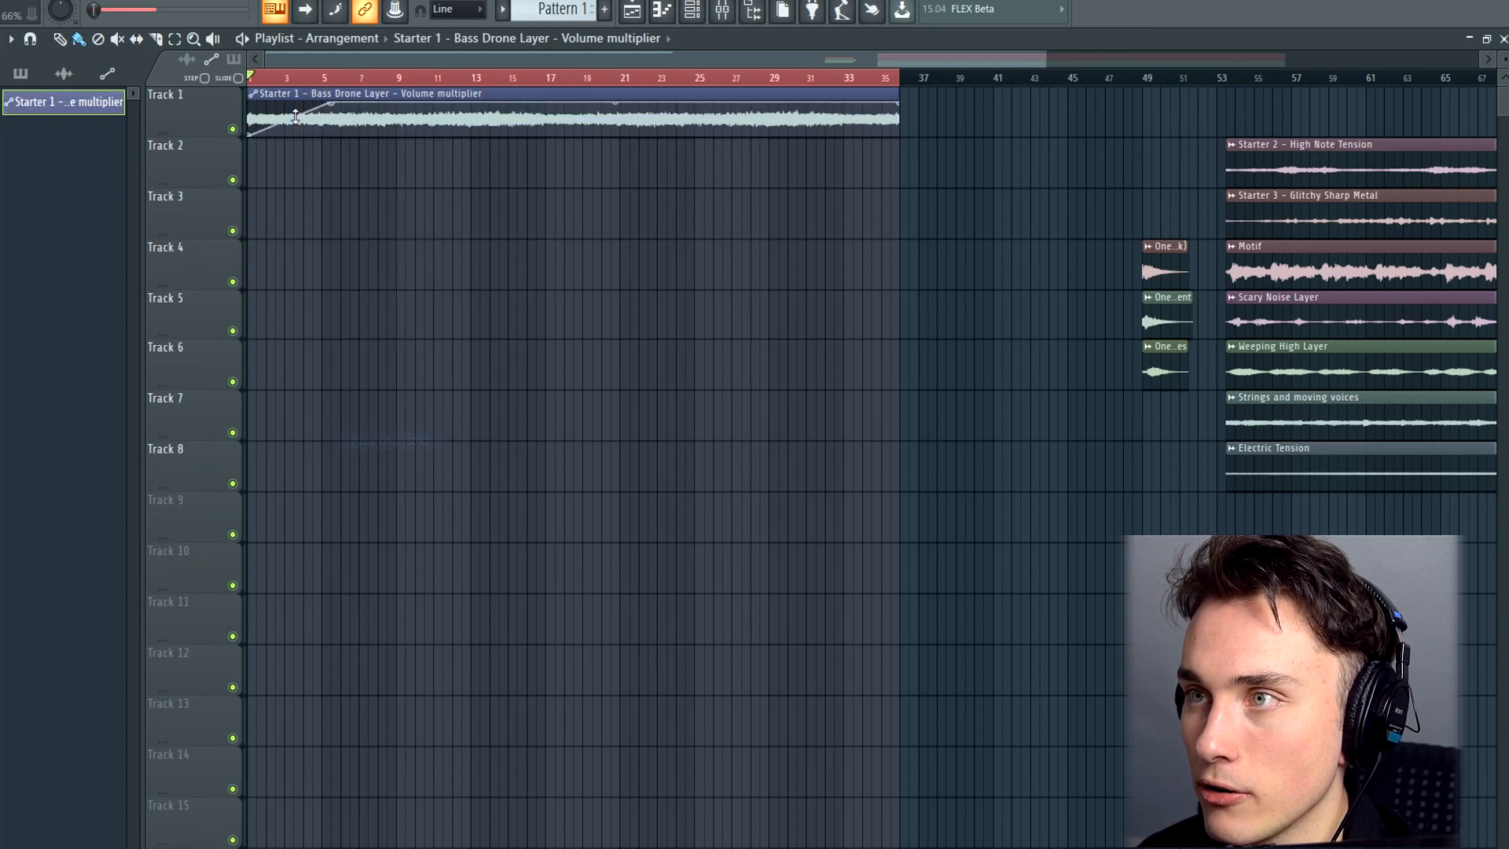
key(space)
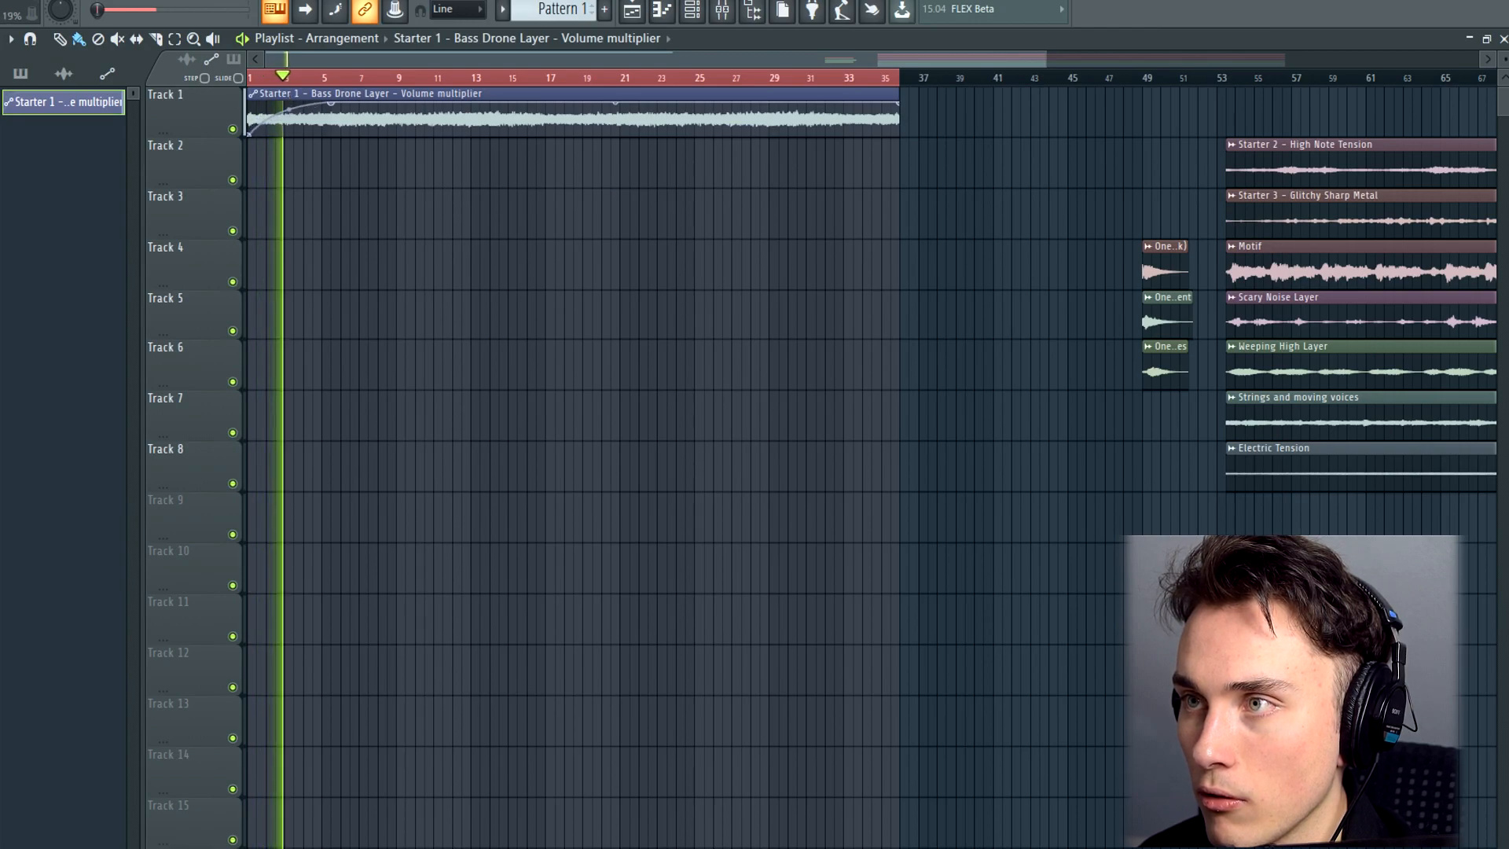
drag(325, 108, 334, 142)
key(space)
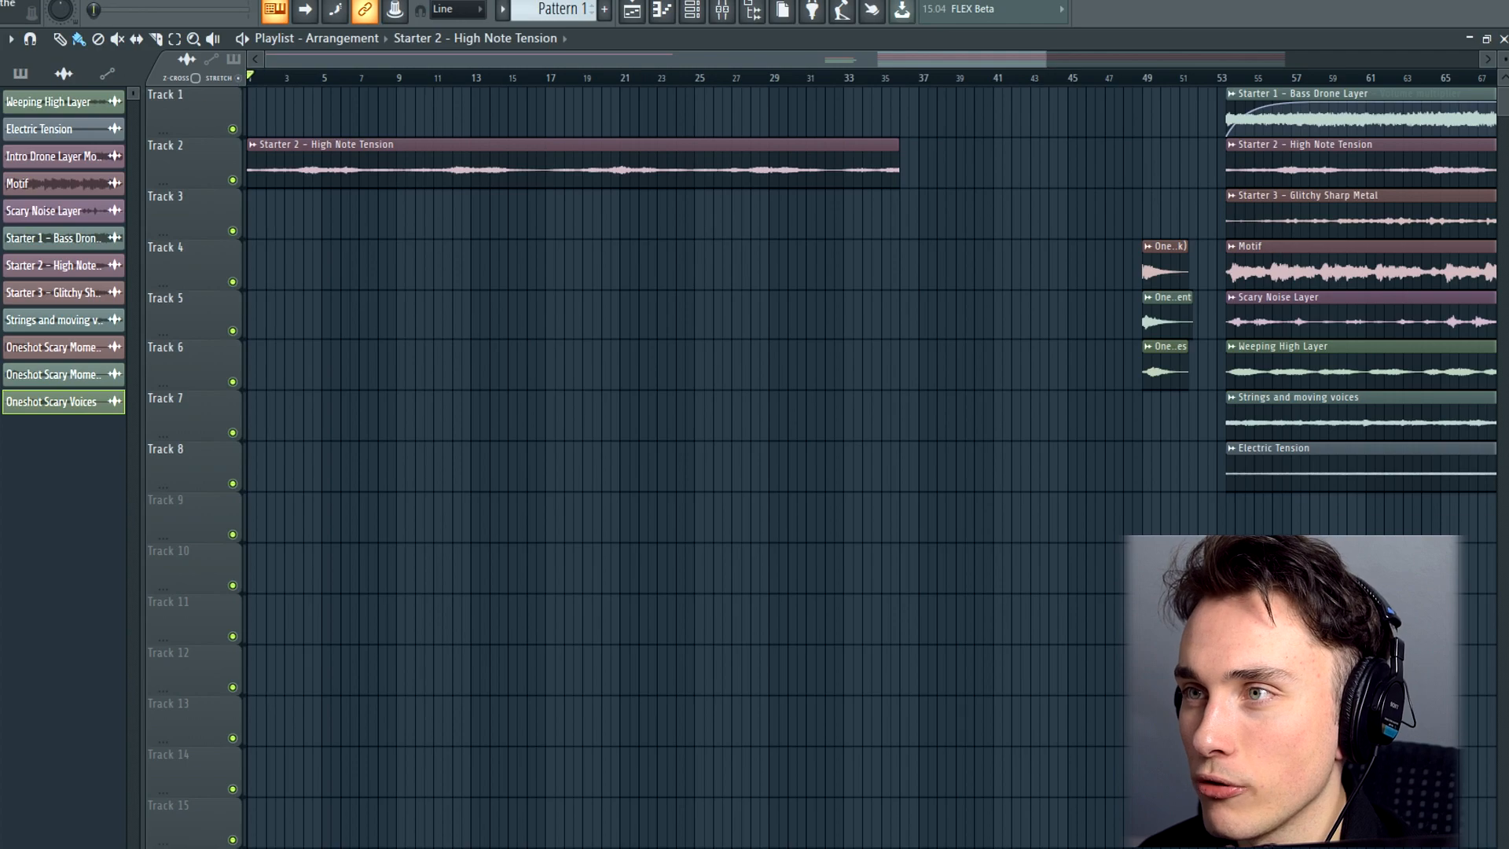
Play the High Note Tension layer on track 2 from the start and check its Starter 2 channel in the mixer
key(space)
key(F9)
click(904, 330)
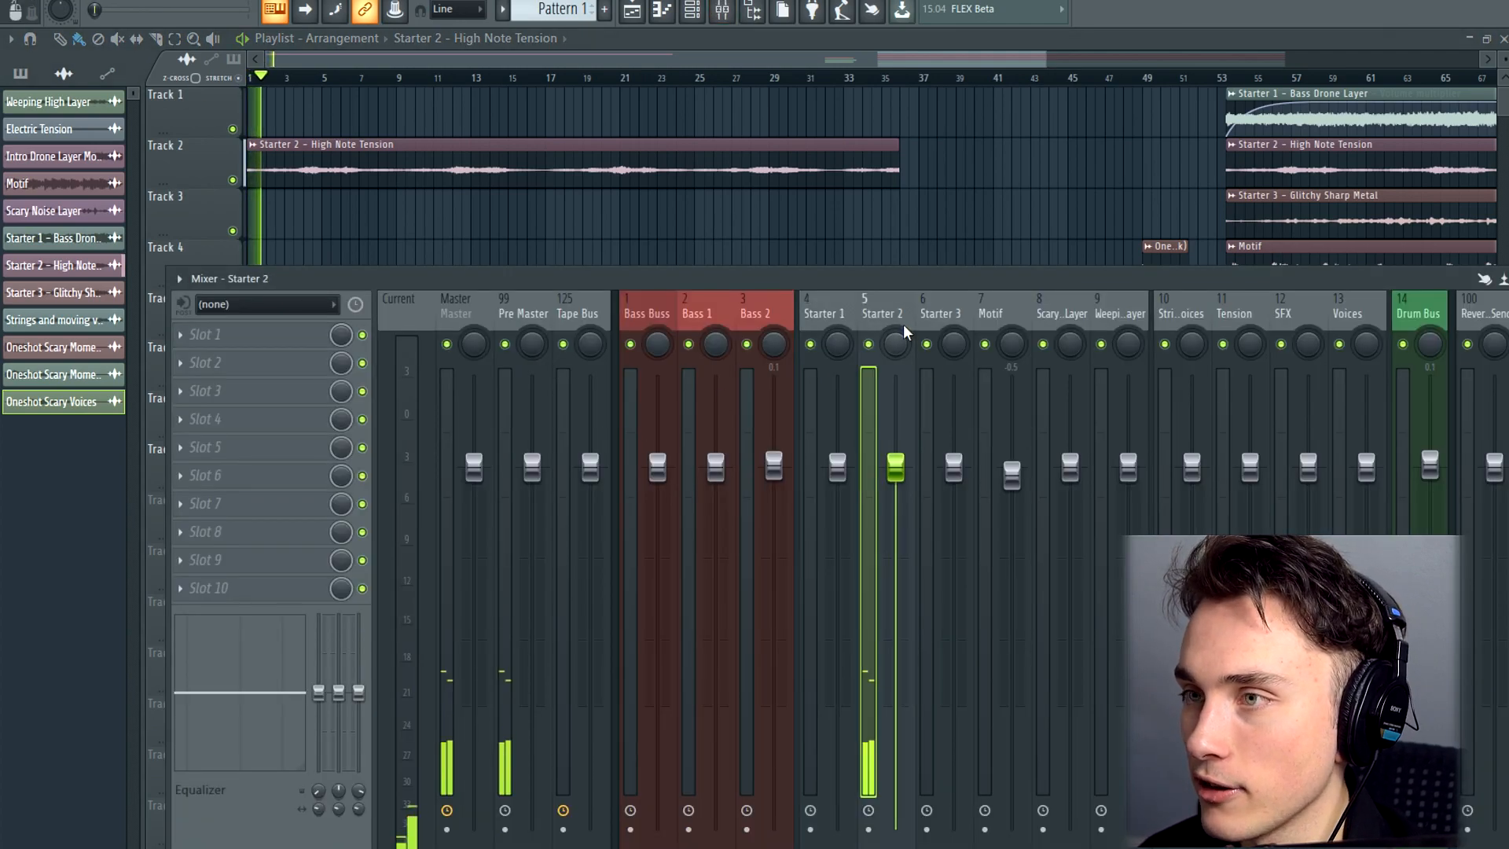
drag(1273, 280, 711, 304)
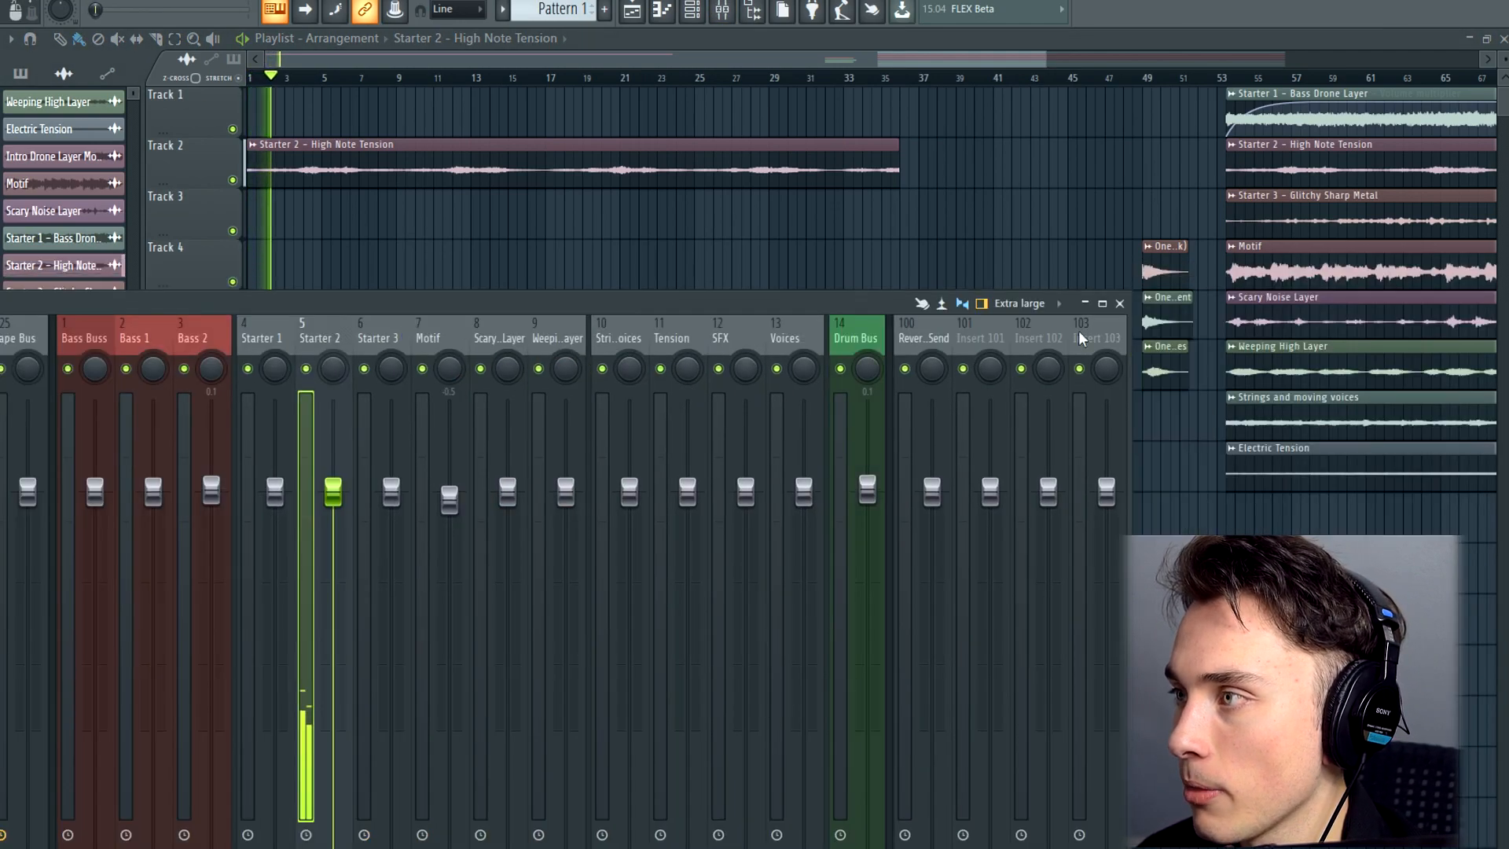
click(1120, 305)
Add volume automation to the High Note Tension clip on track 2, with a curved fade-in from silence over the opening bars
right_click(254, 149)
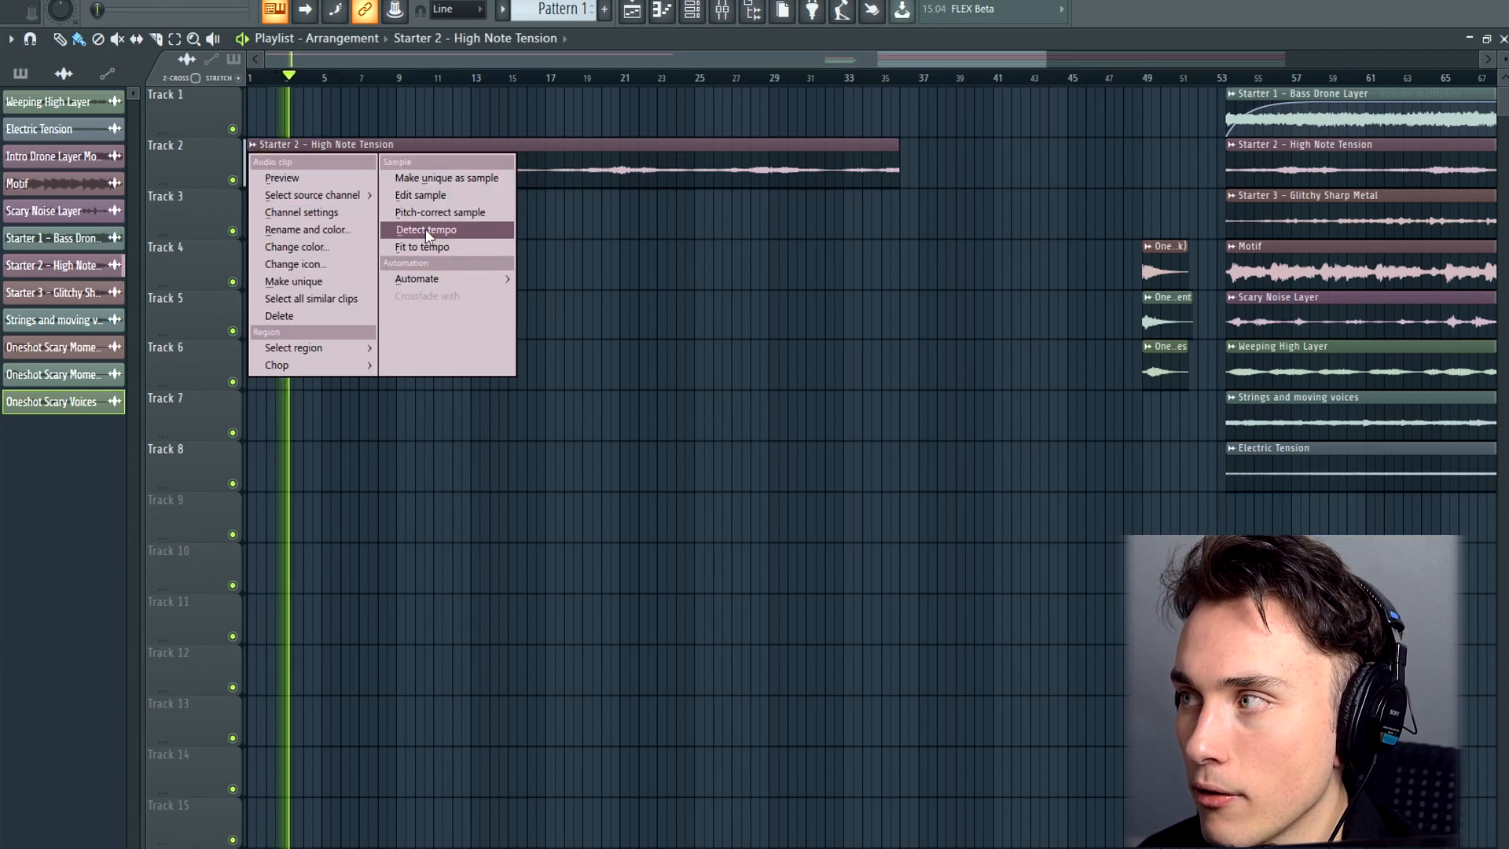
mouse_move(440, 275)
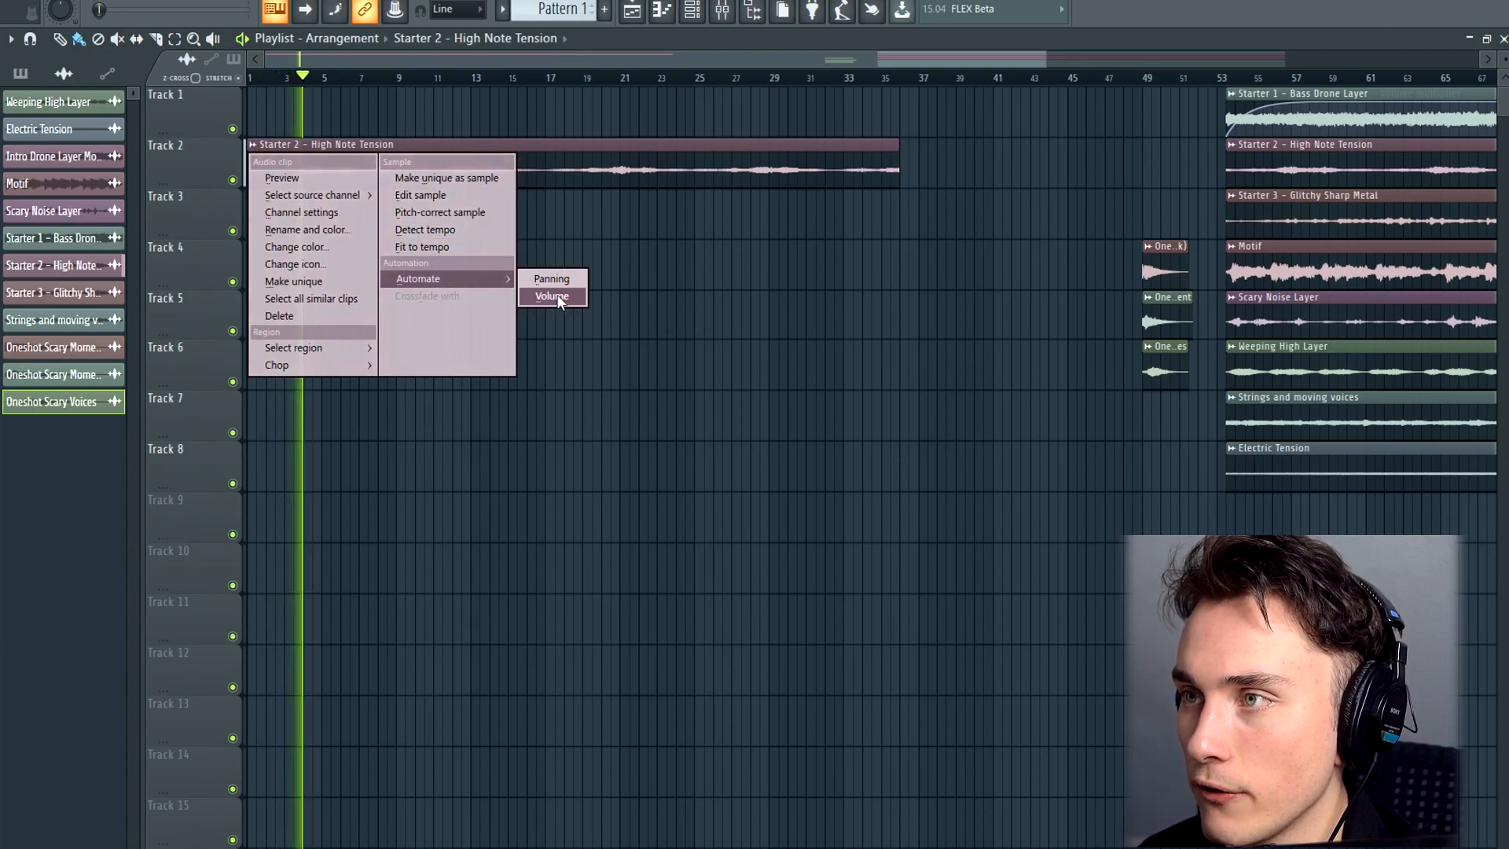
click(558, 298)
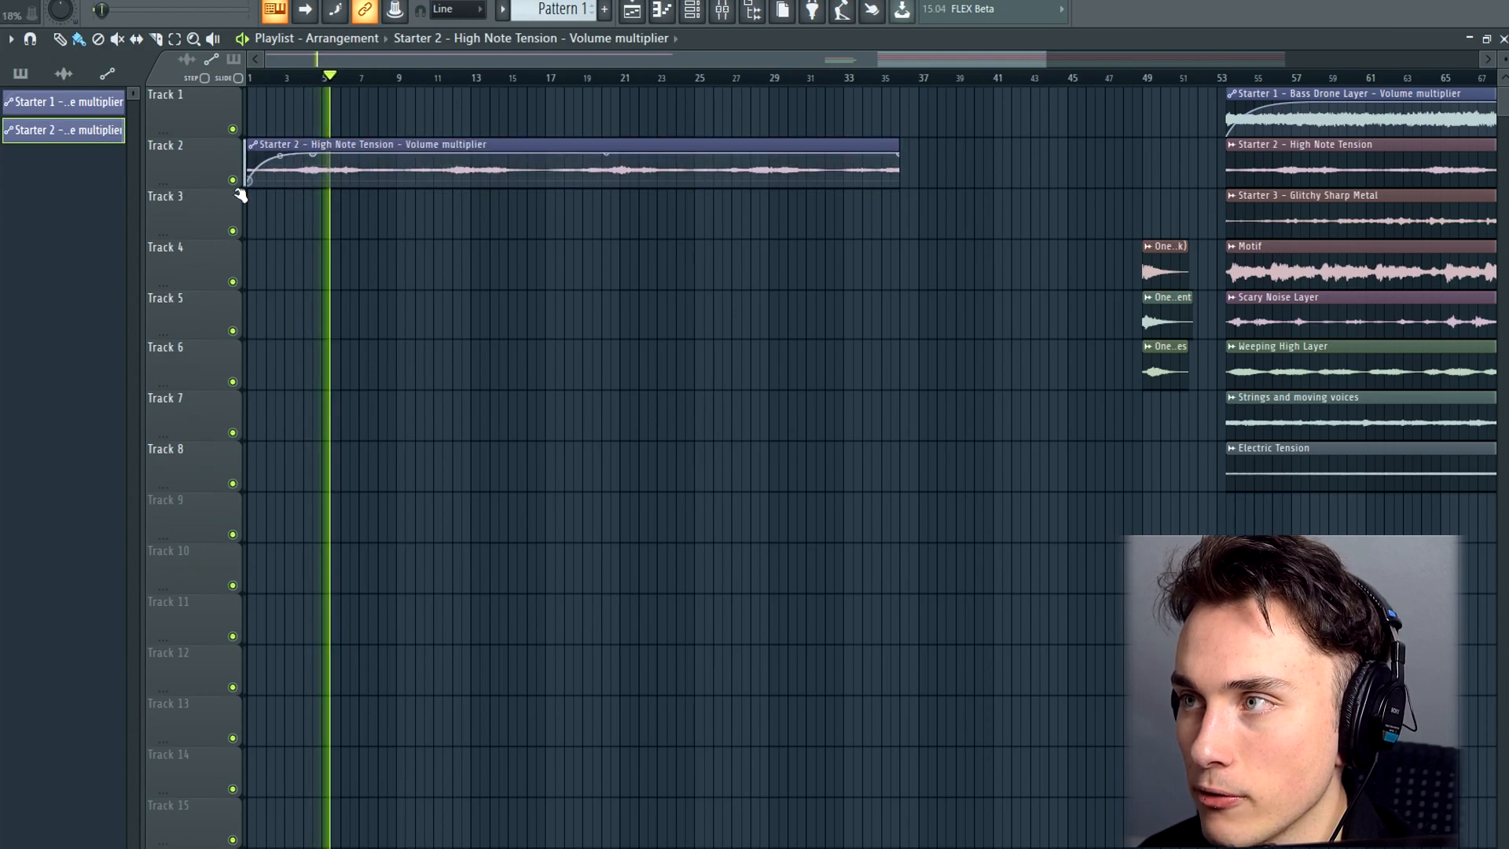
key(space)
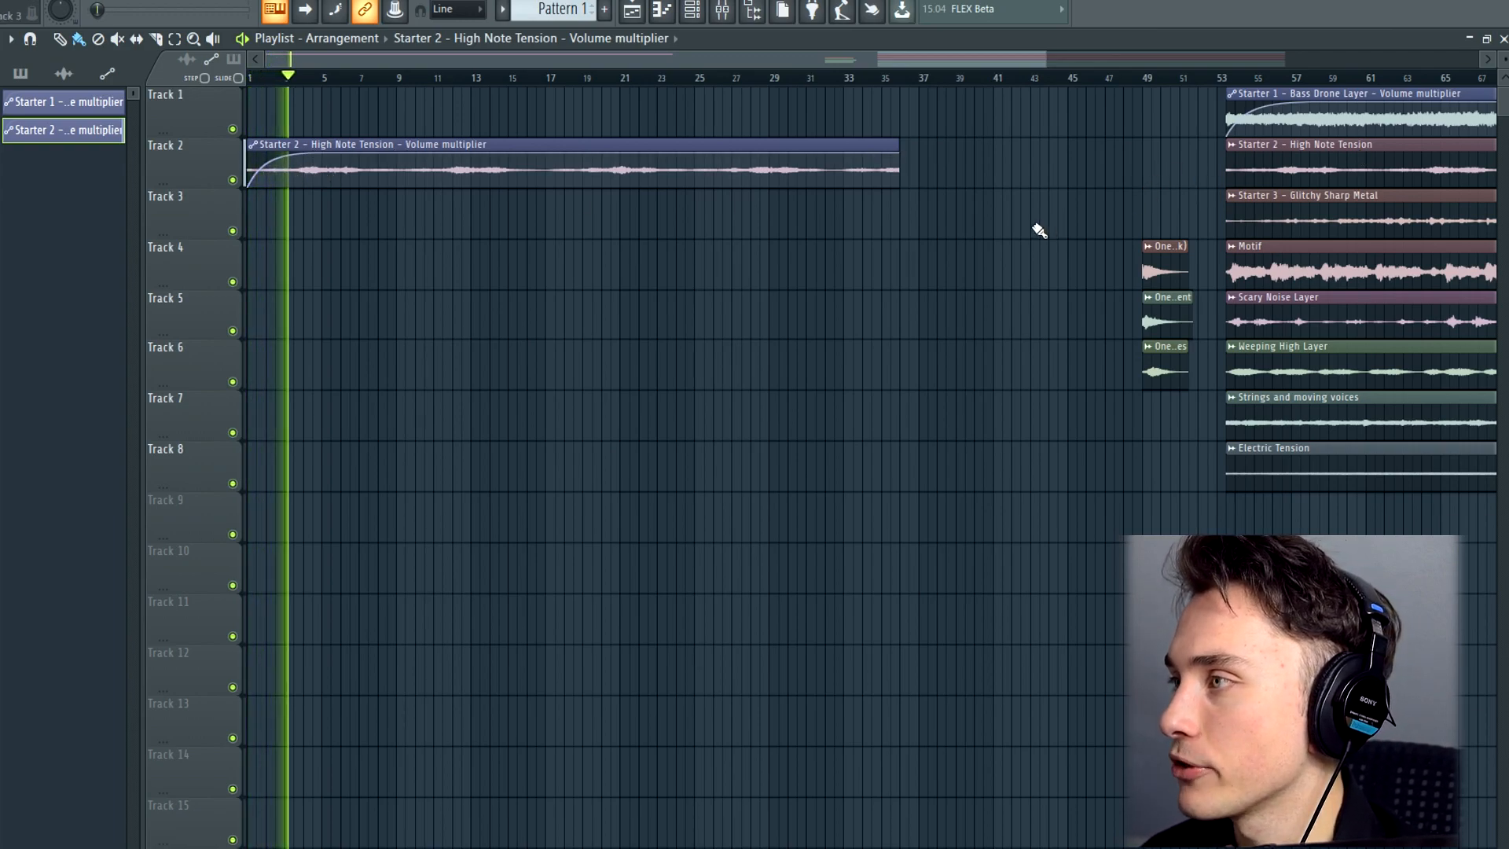
Try copies of the Electric Tension, Strings and moving voices, and Weeping High layers at bar 1 in turn, deleting each one
scroll(1045, 228, down, 4)
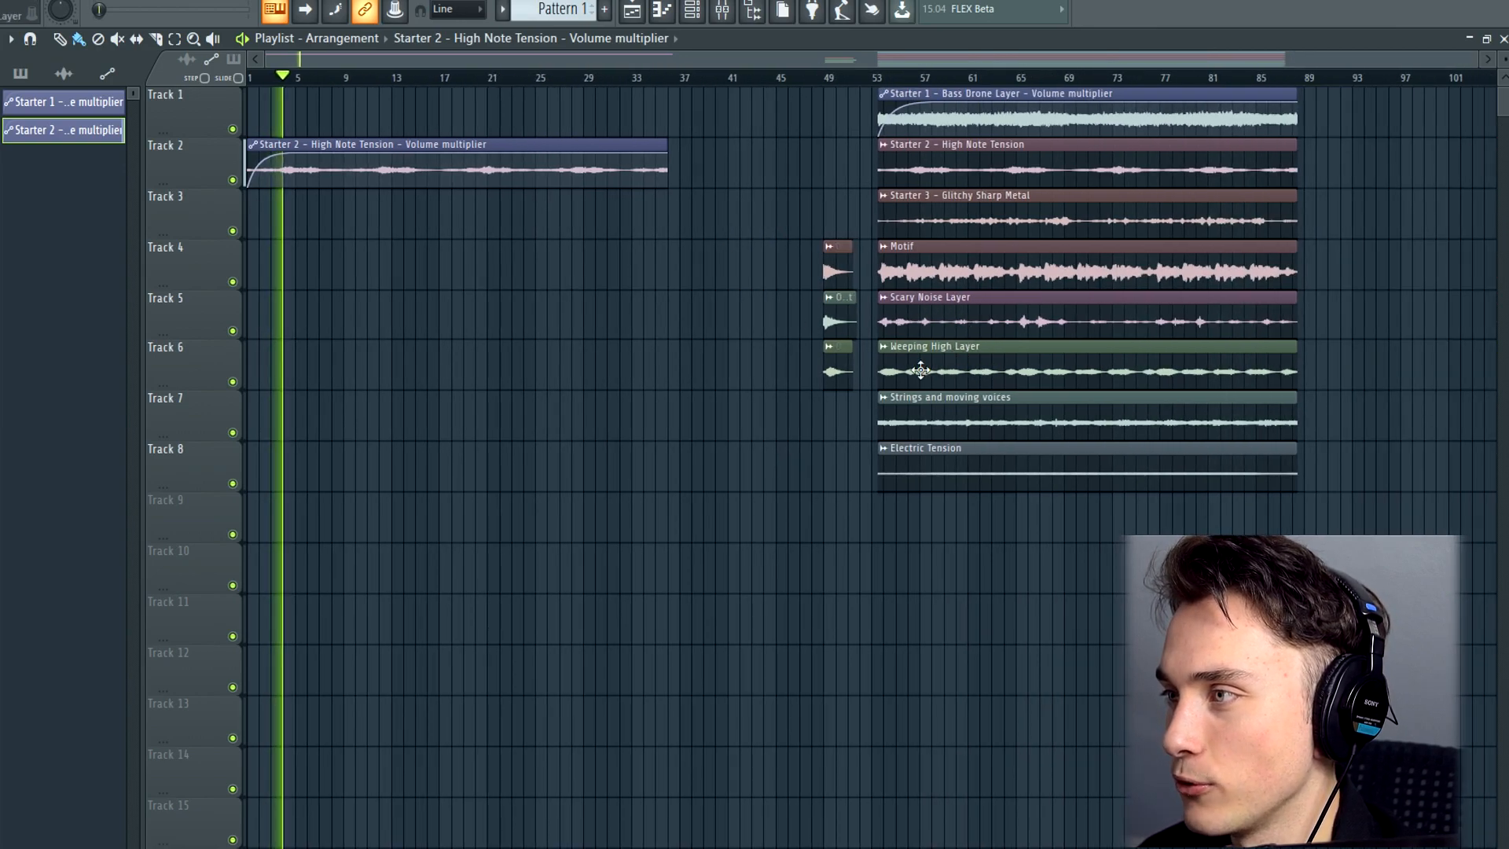
drag(940, 471, 313, 461)
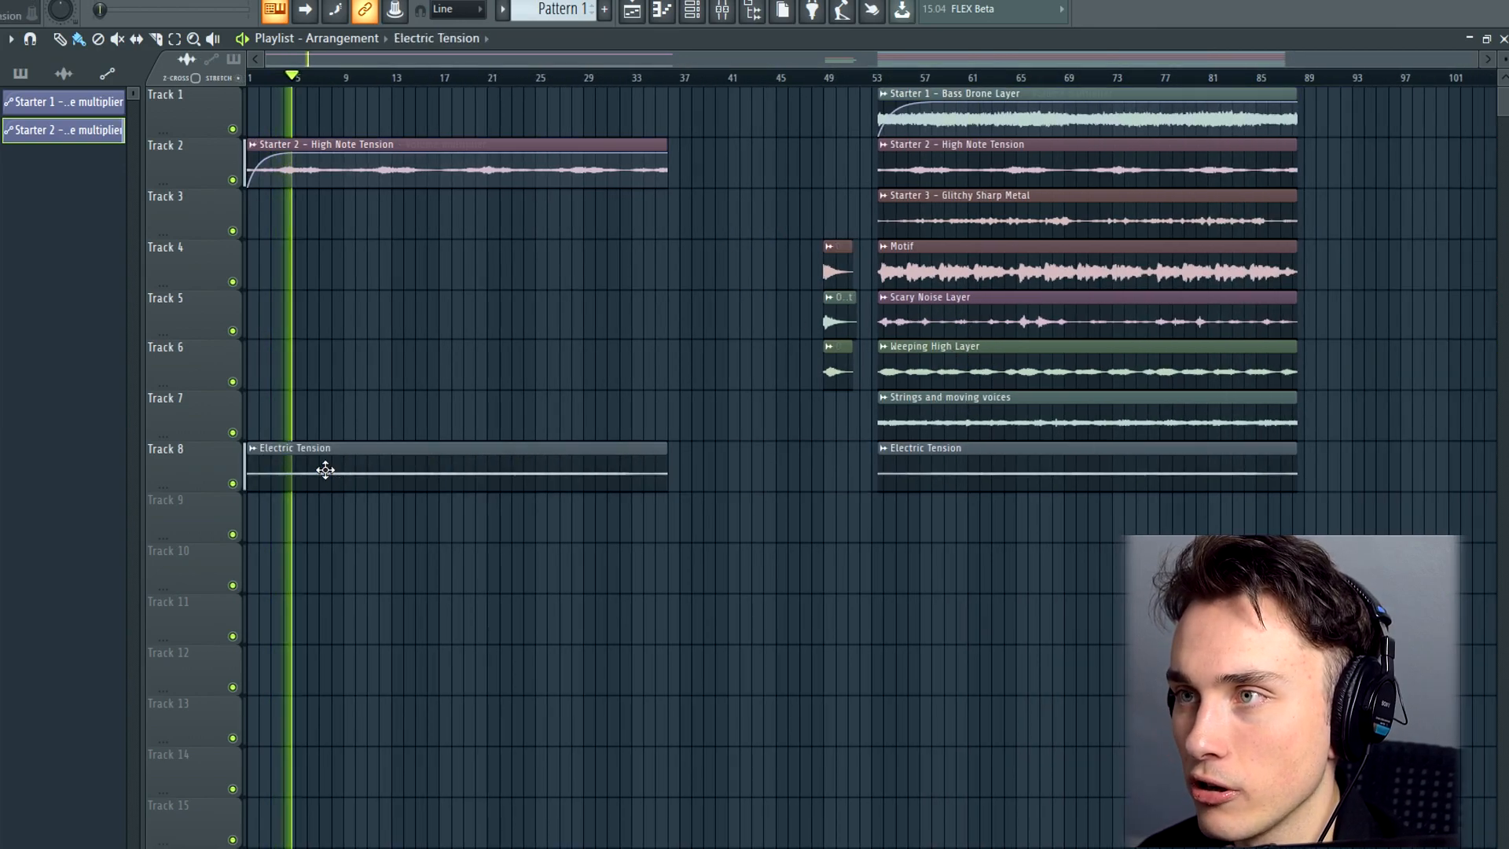
right_click(336, 477)
drag(977, 431, 135, 394)
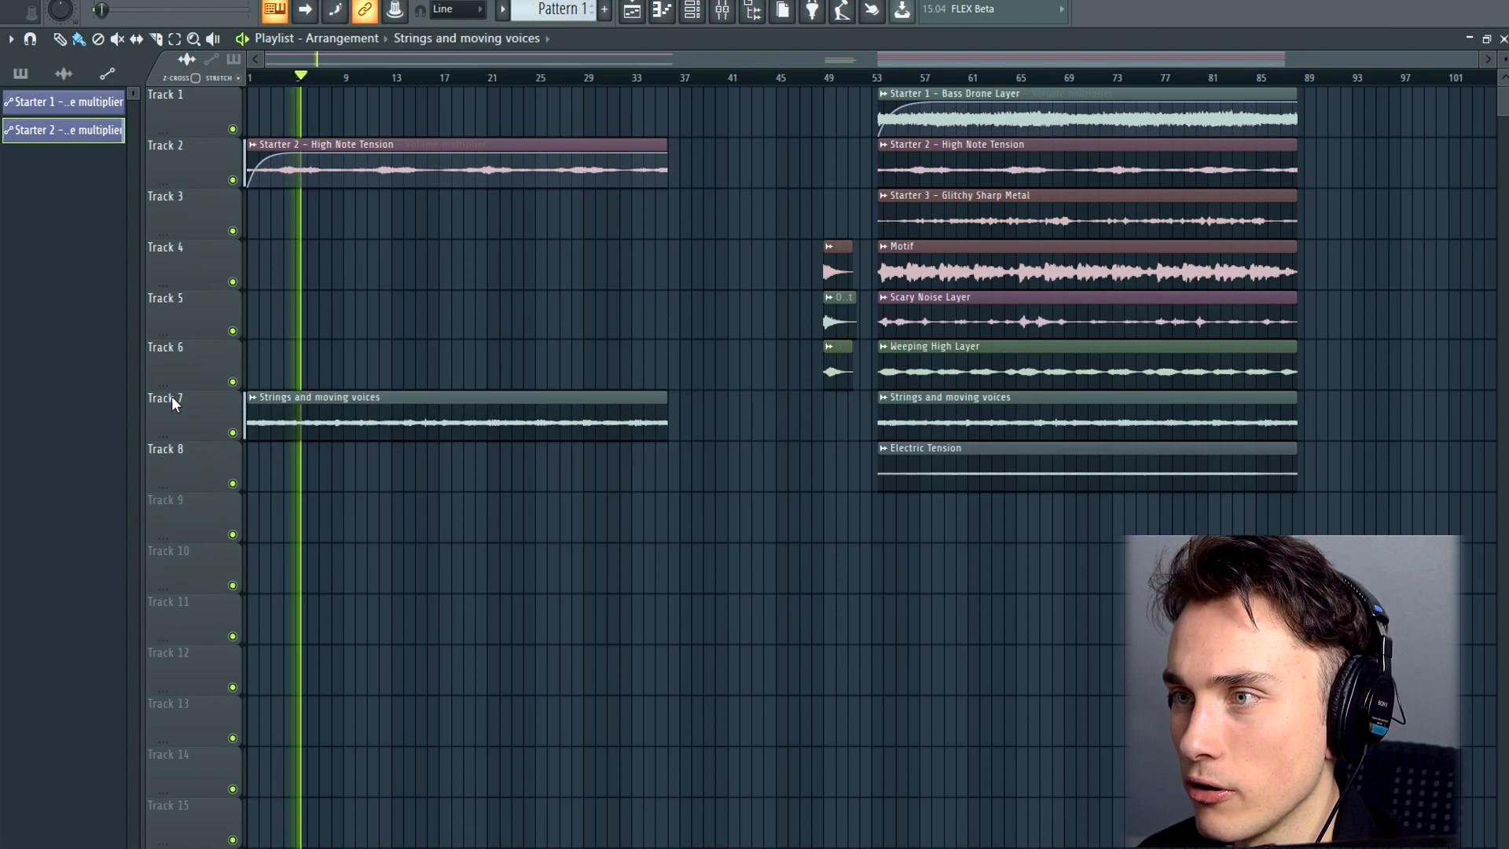
right_click(303, 428)
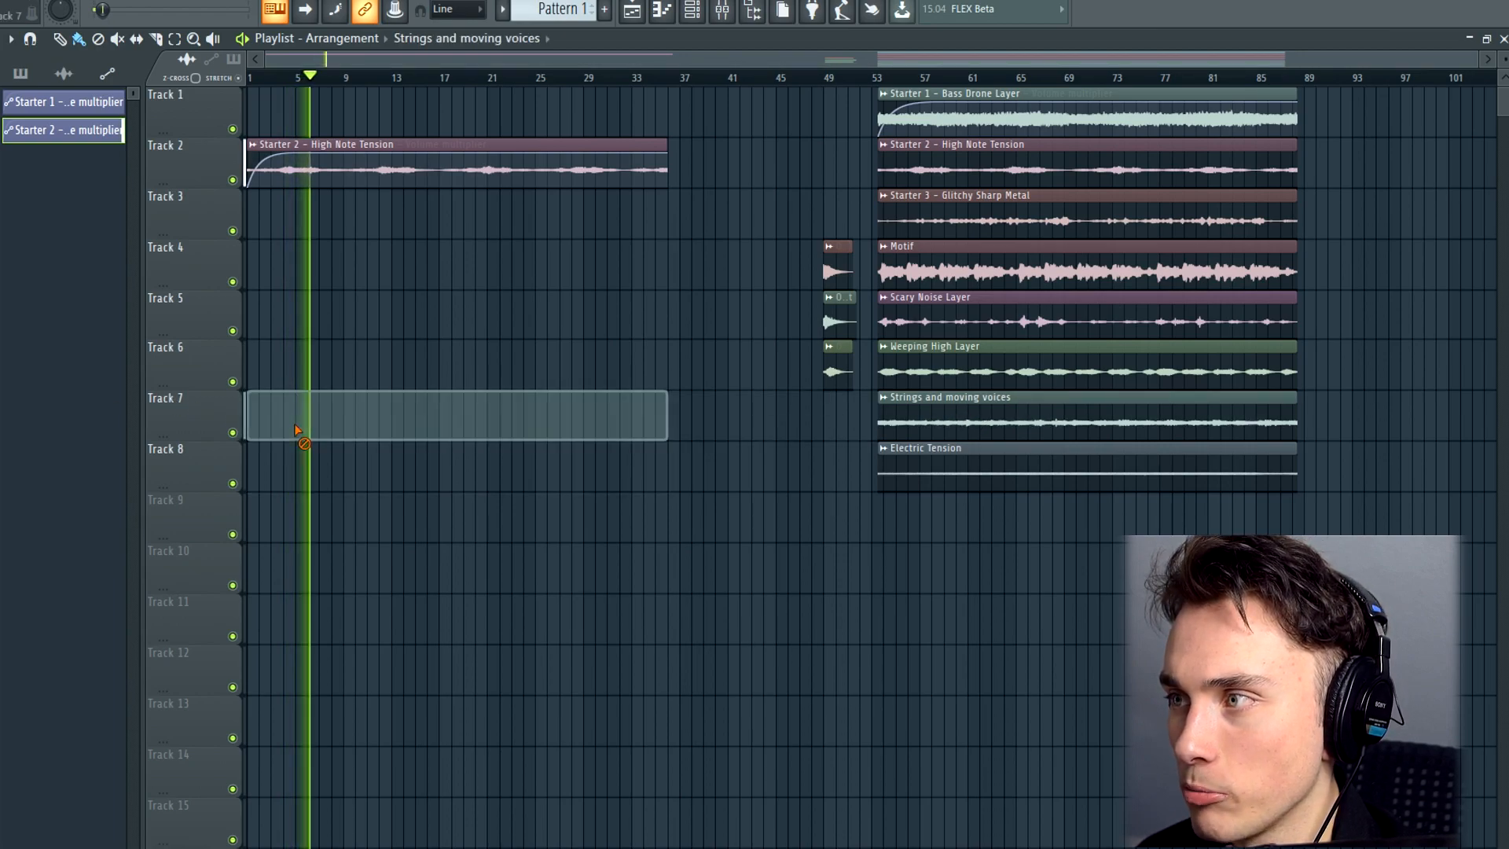
drag(943, 381, 138, 354)
right_click(315, 377)
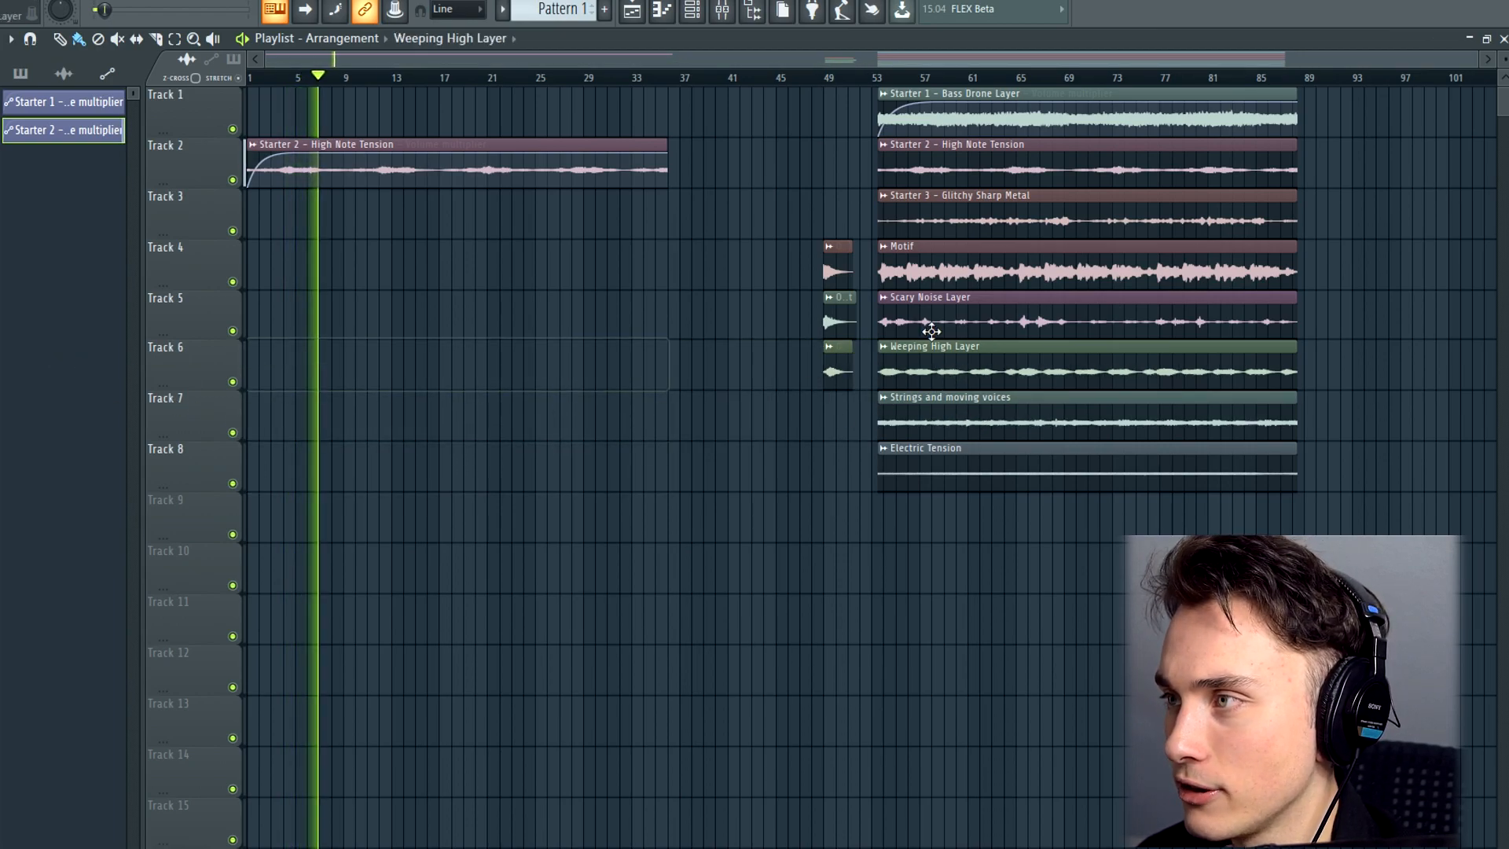
Copy the Scary Noise Layer clip to bar 1 on track 5 and create volume automation for it
drag(972, 307, 134, 305)
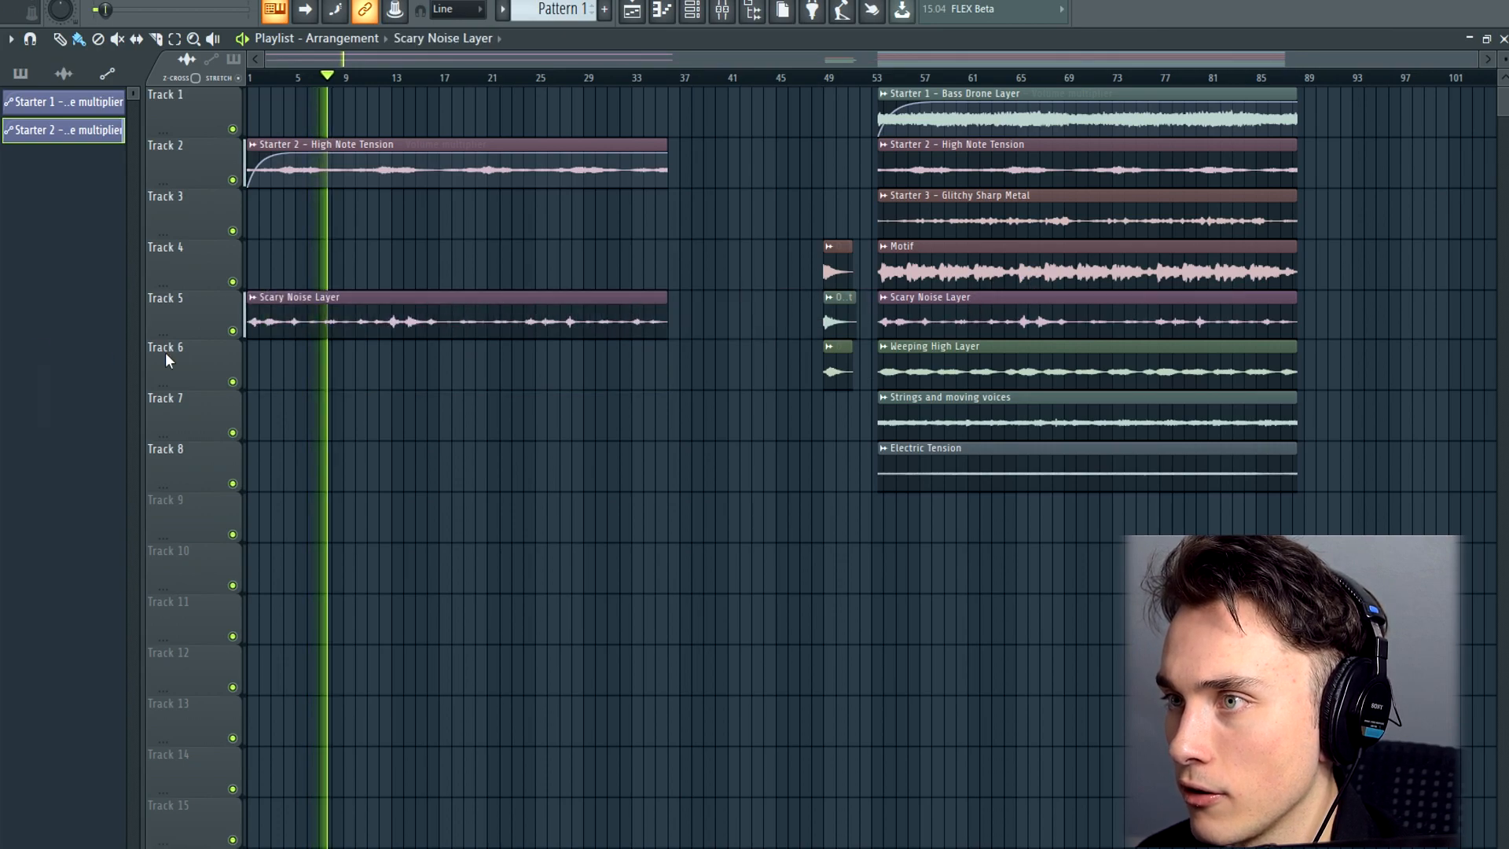
click(252, 297)
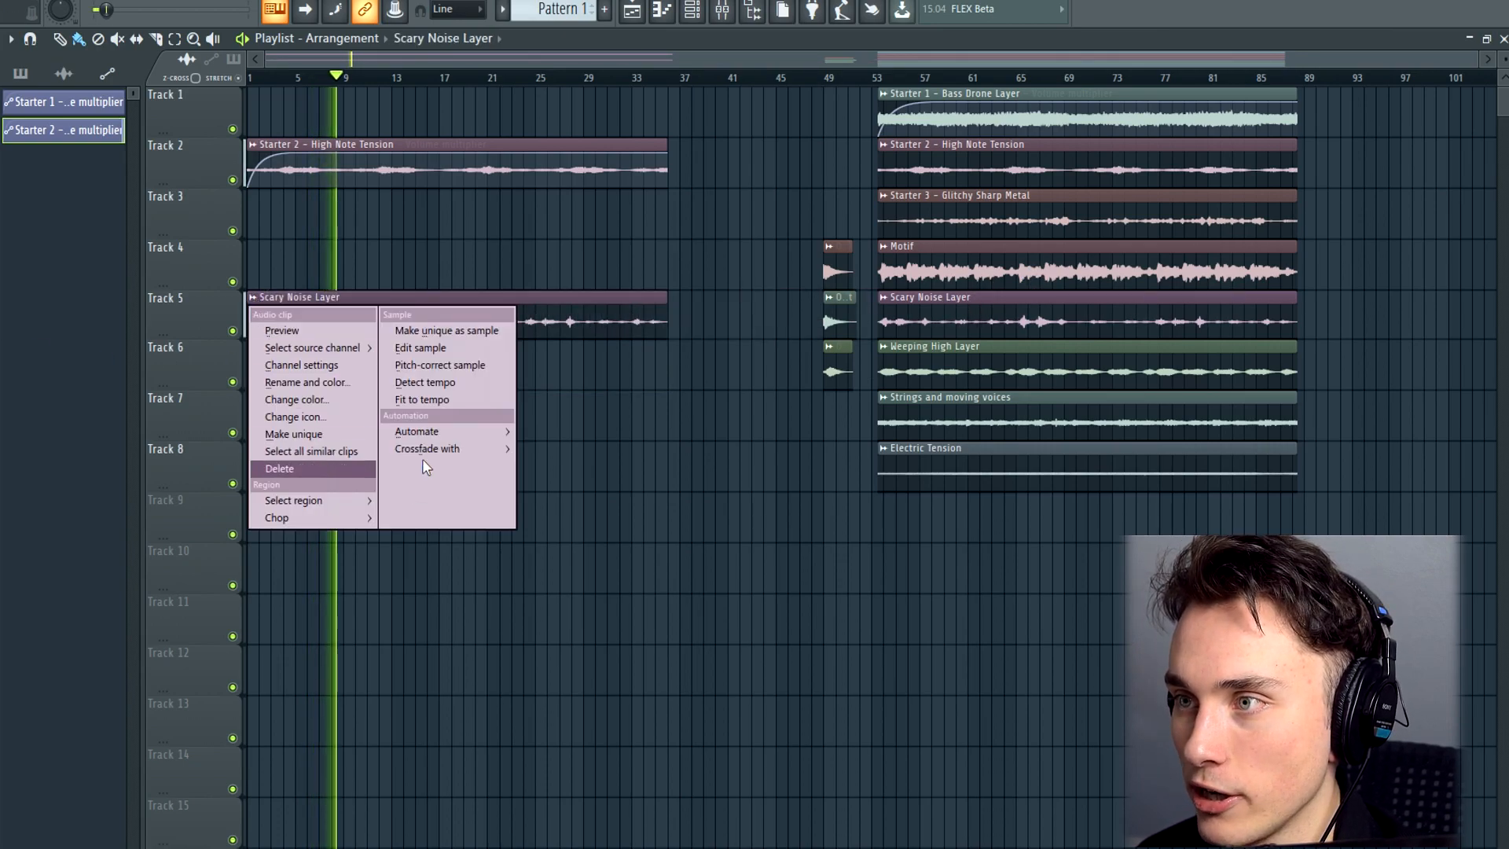
mouse_move(438, 431)
click(570, 452)
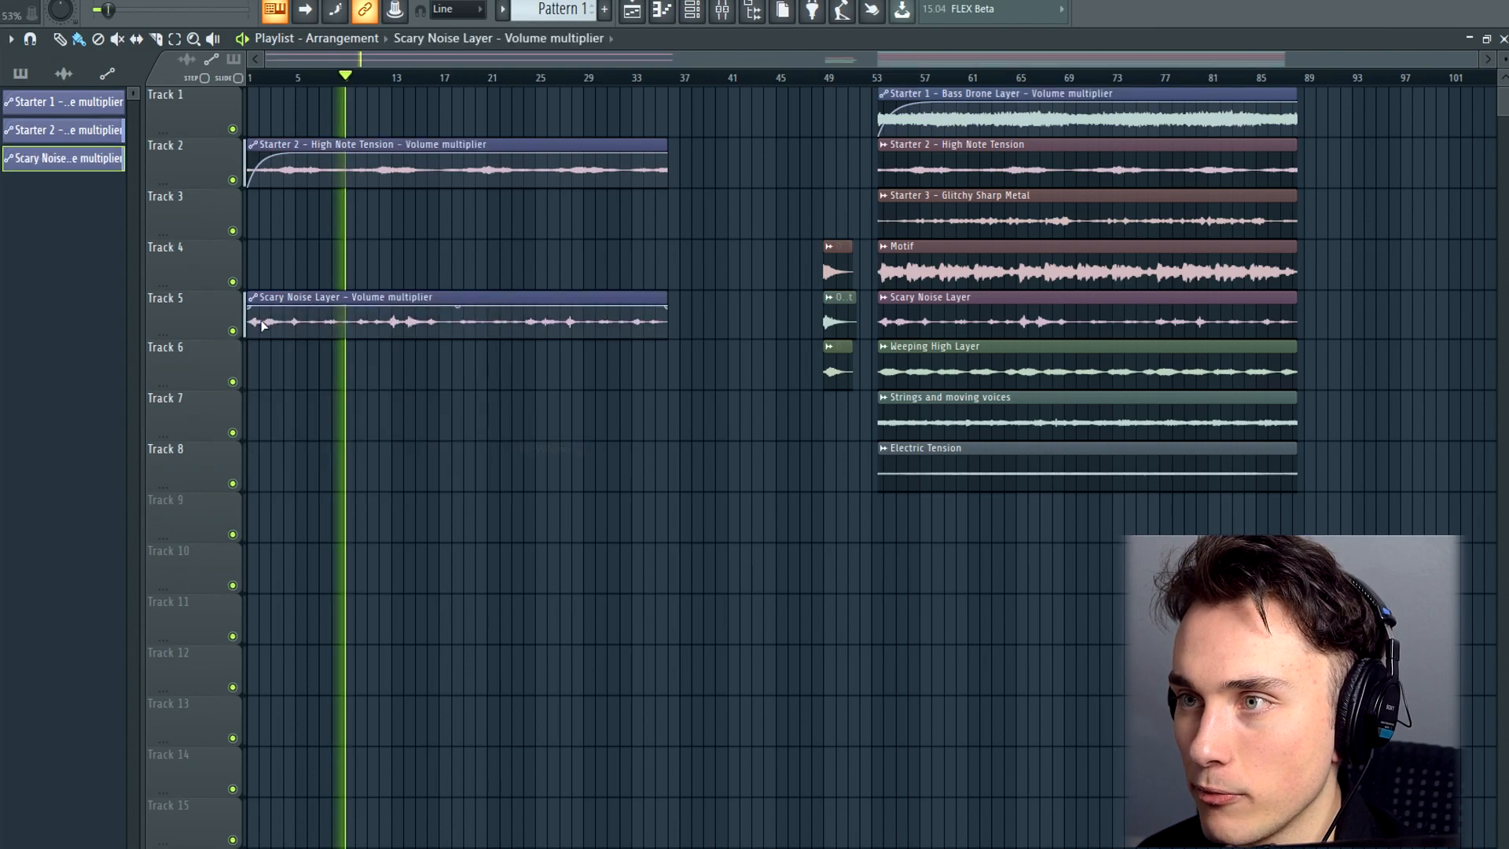
Shape the Scary Noise Layer's volume automation into a gradual fade-in from silence to about bar 10, and play it from the start
right_click(355, 309)
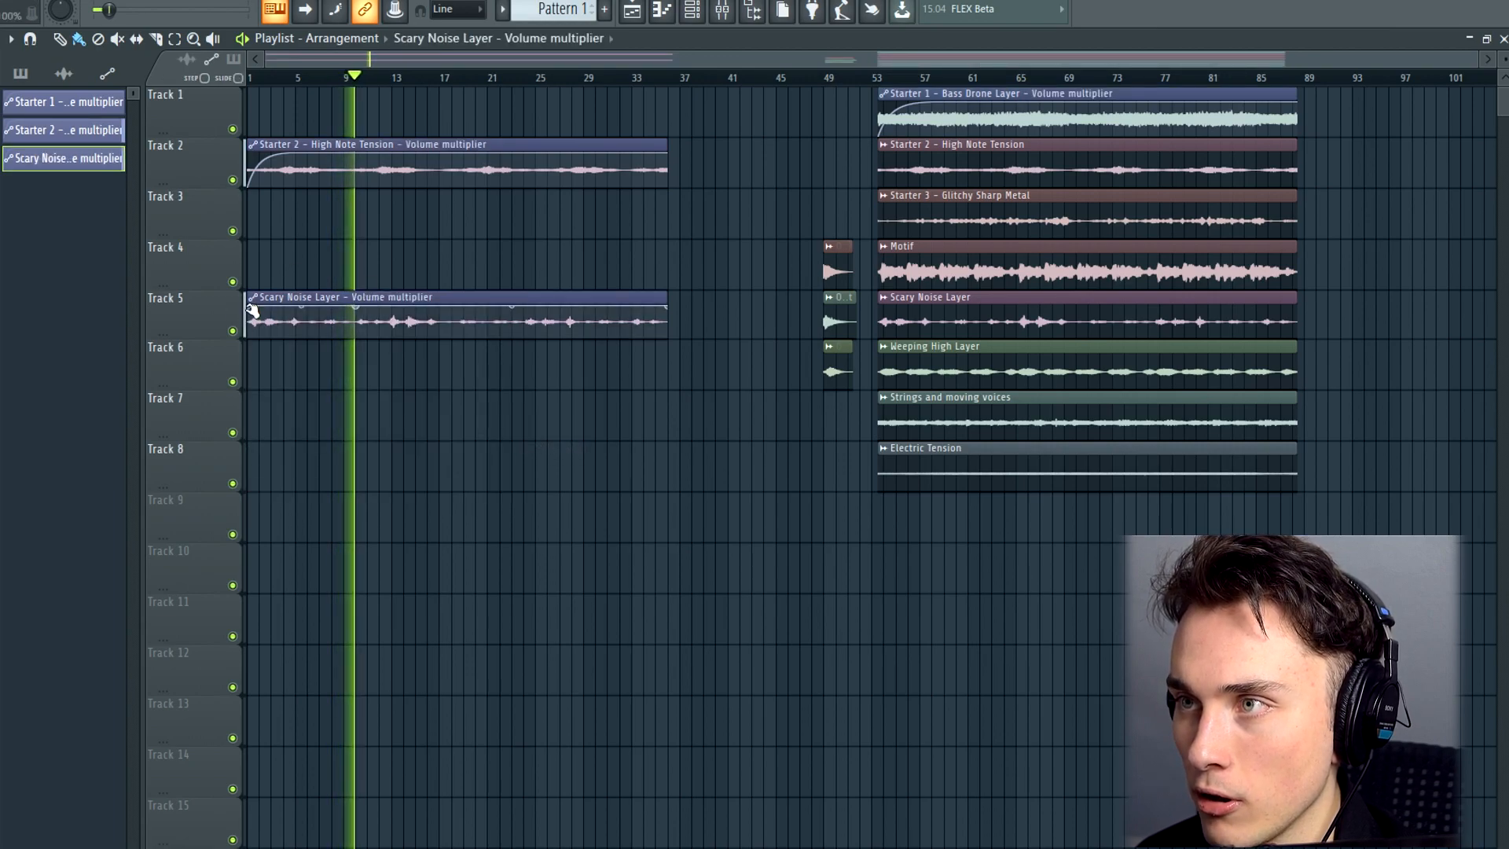
drag(249, 308, 249, 339)
click(250, 78)
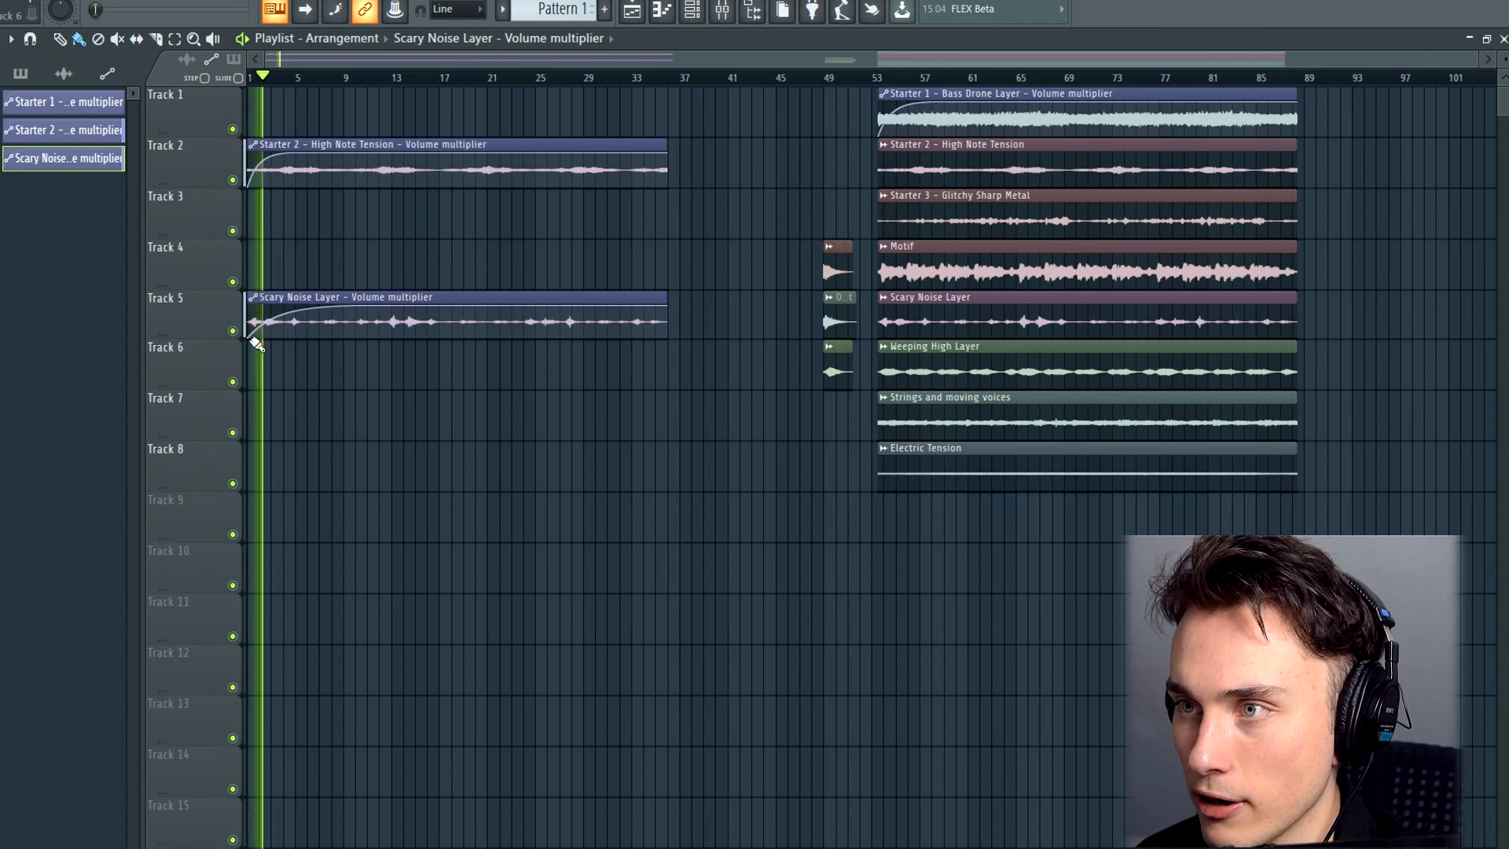
drag(252, 338, 320, 313)
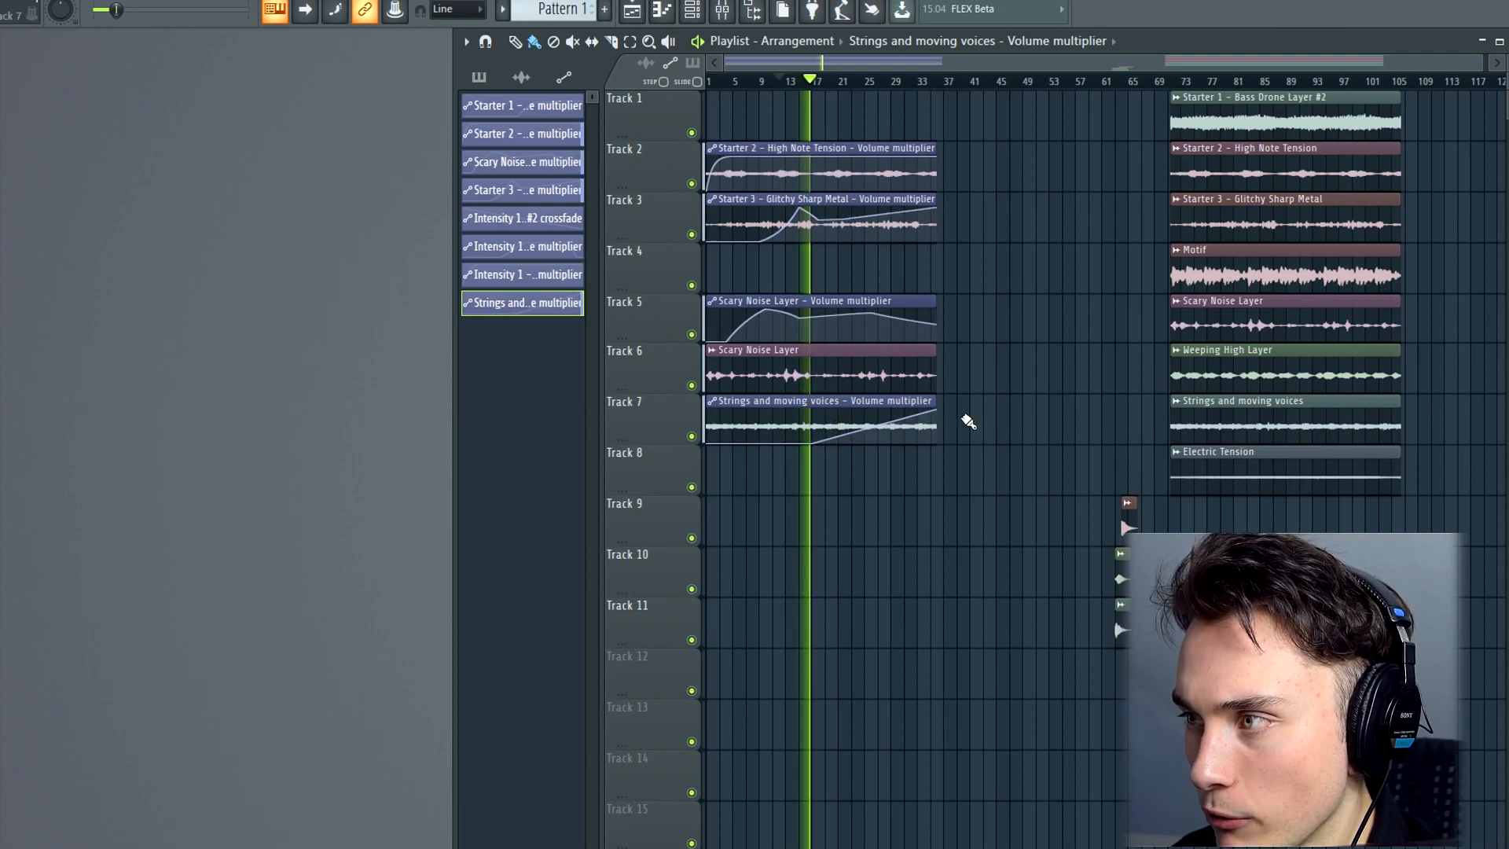
Shorten the Strings and moving voices volume automation to about bar 22, and lower the High Note Tension volume from about bar 17
drag(937, 411, 850, 410)
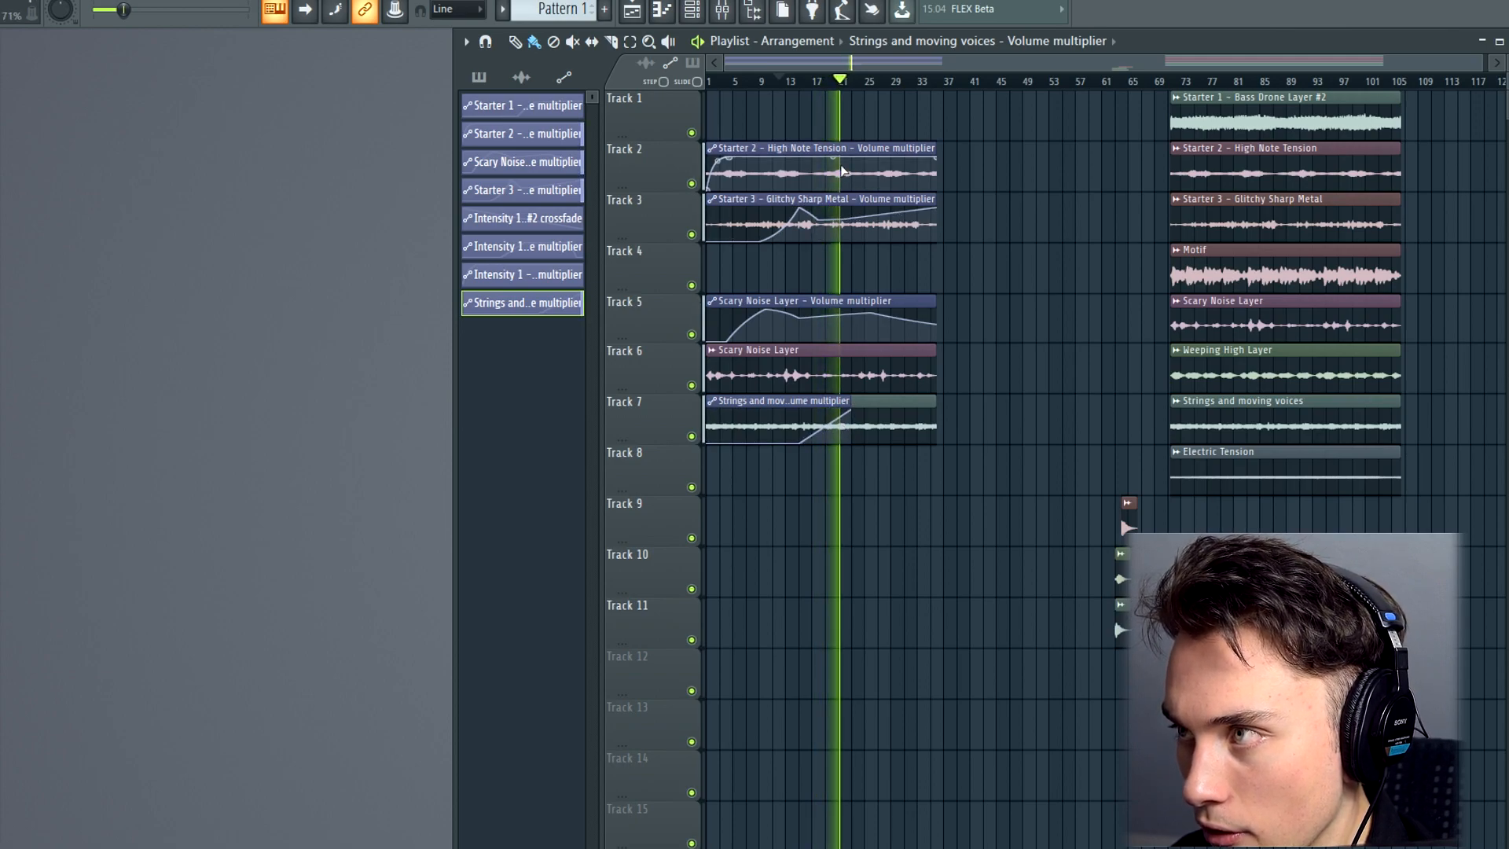
right_click(818, 157)
drag(936, 158, 874, 191)
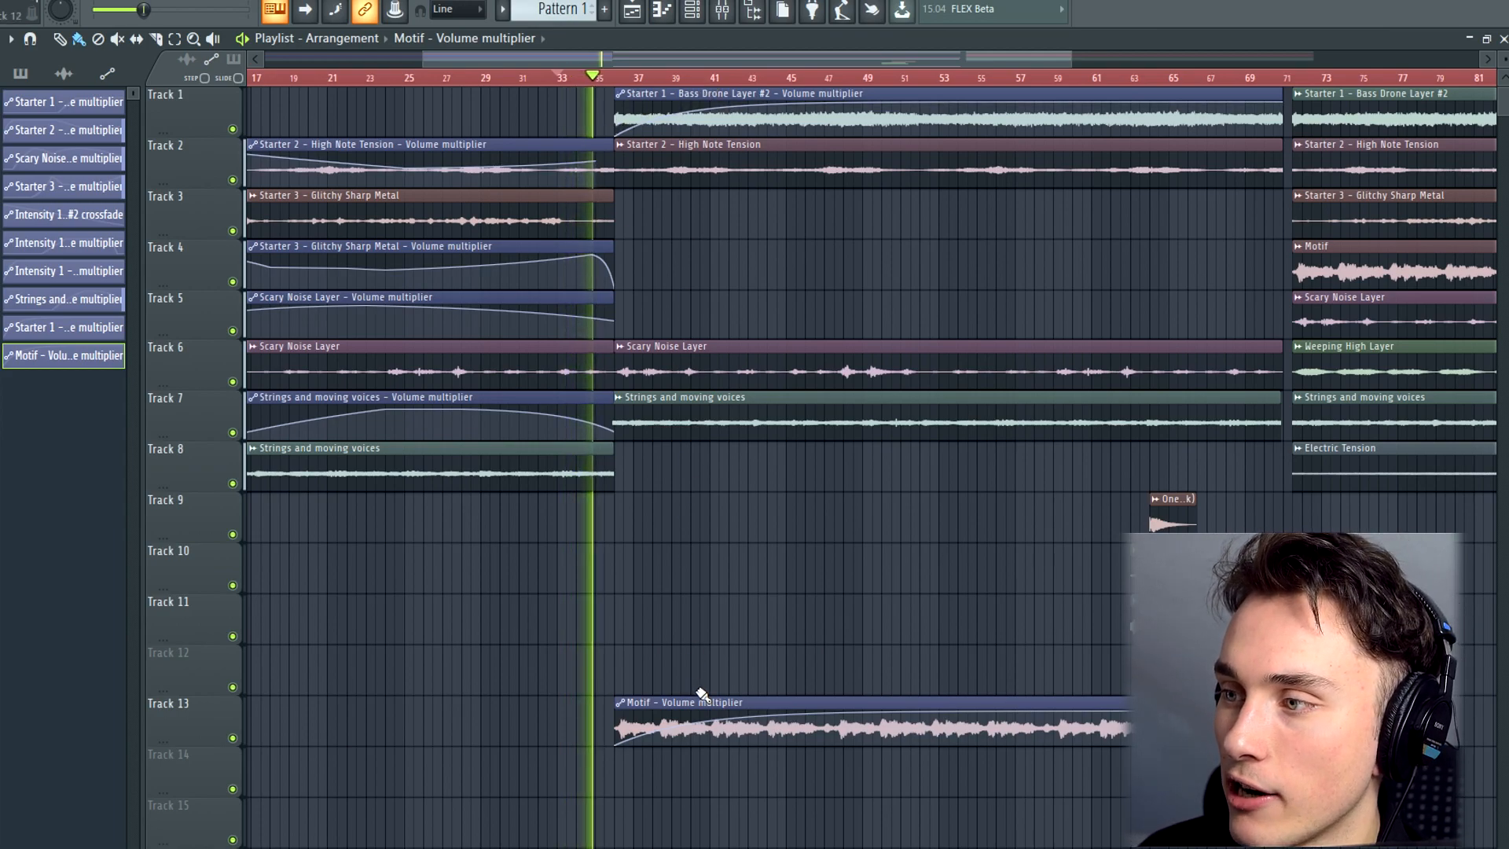
Play the arrangement from around bar 26, and jump to about bar 35 to hear the transition into the Motif section
key(Return)
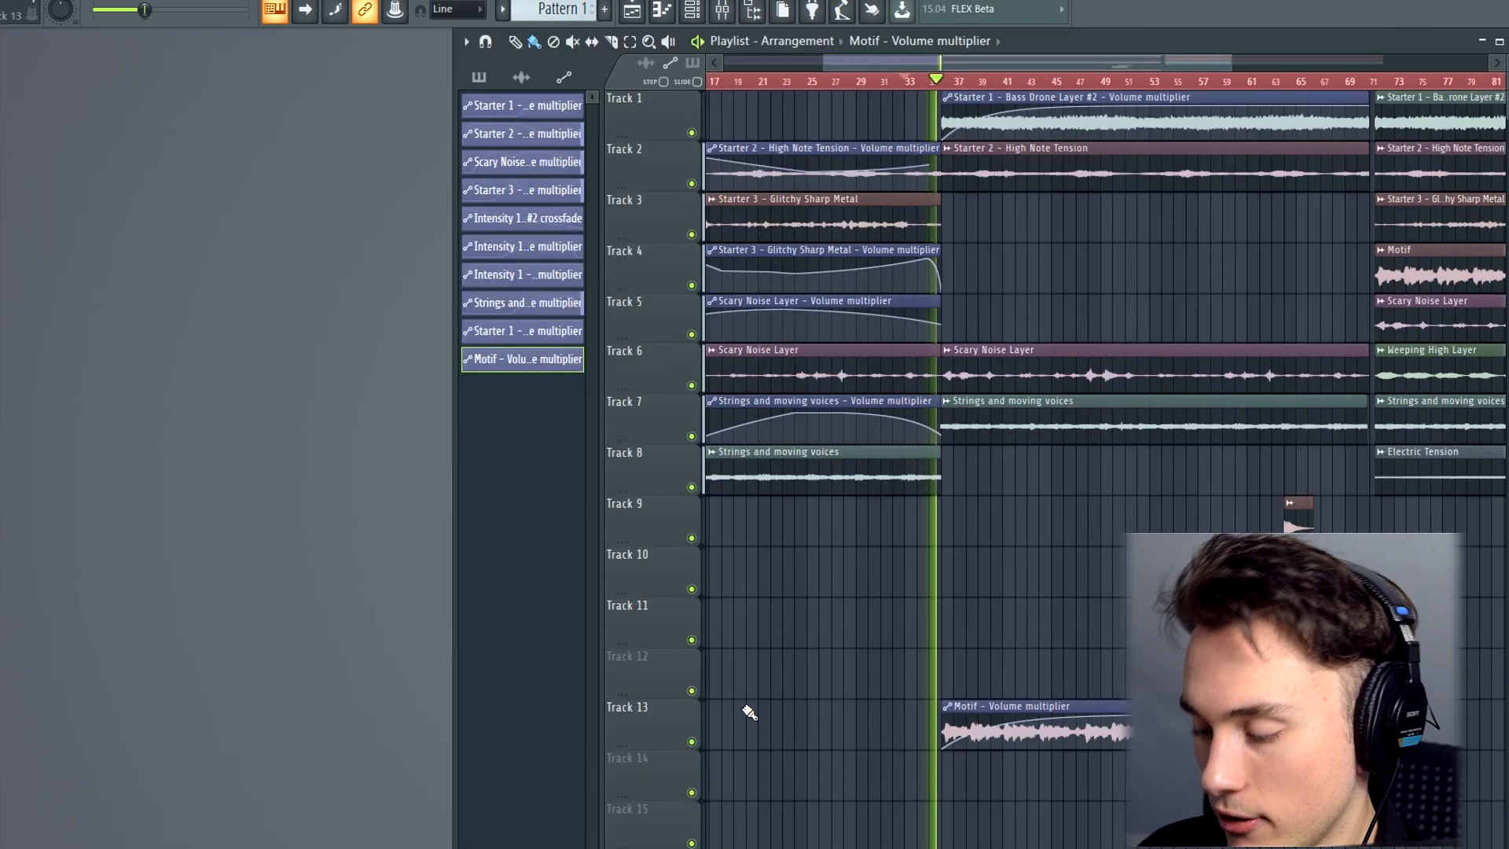
key(Return)
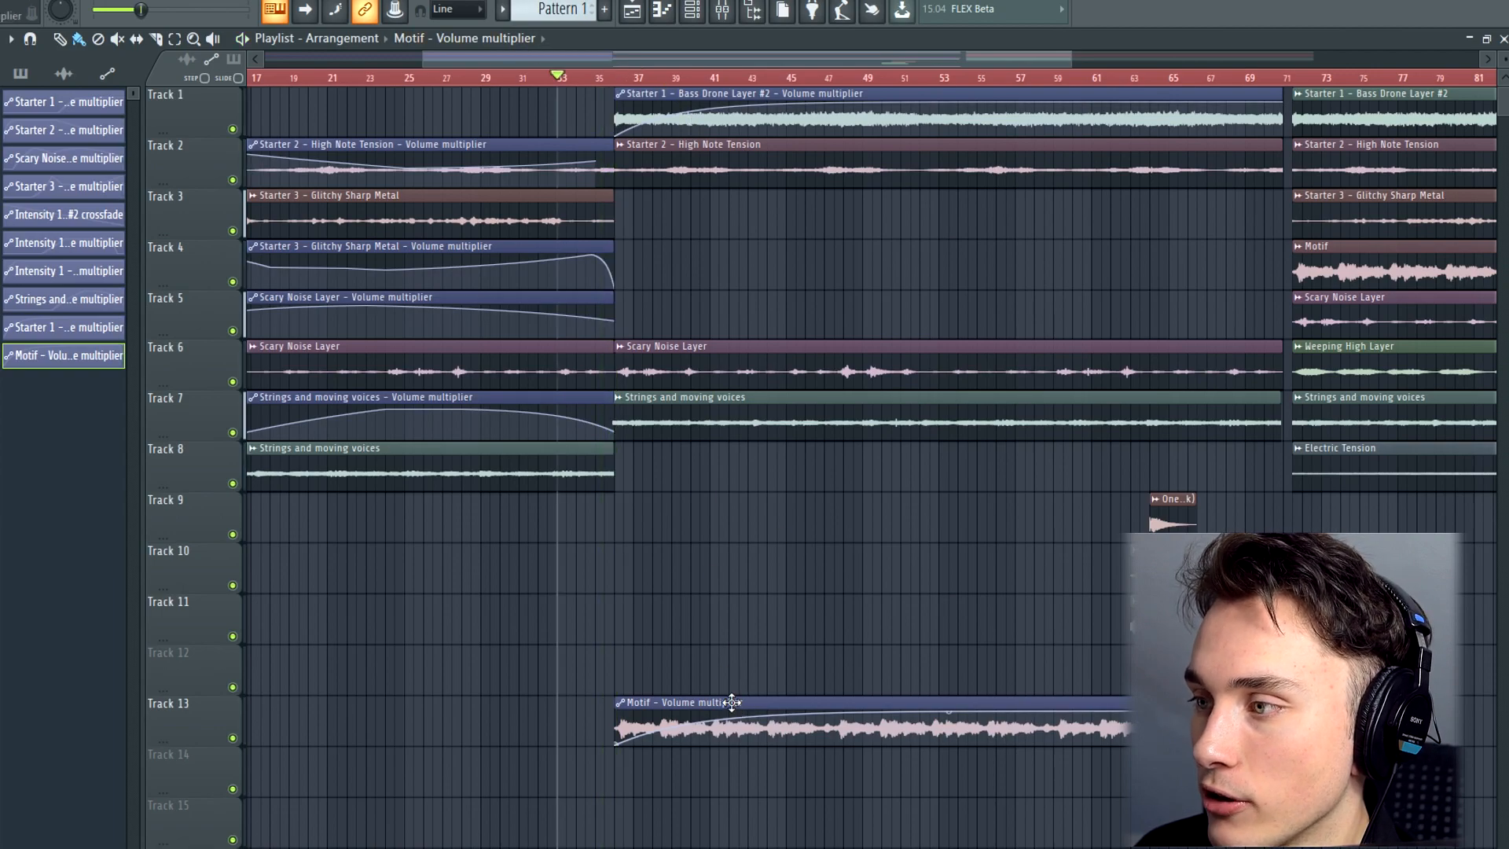
drag(530, 82, 423, 76)
key(space)
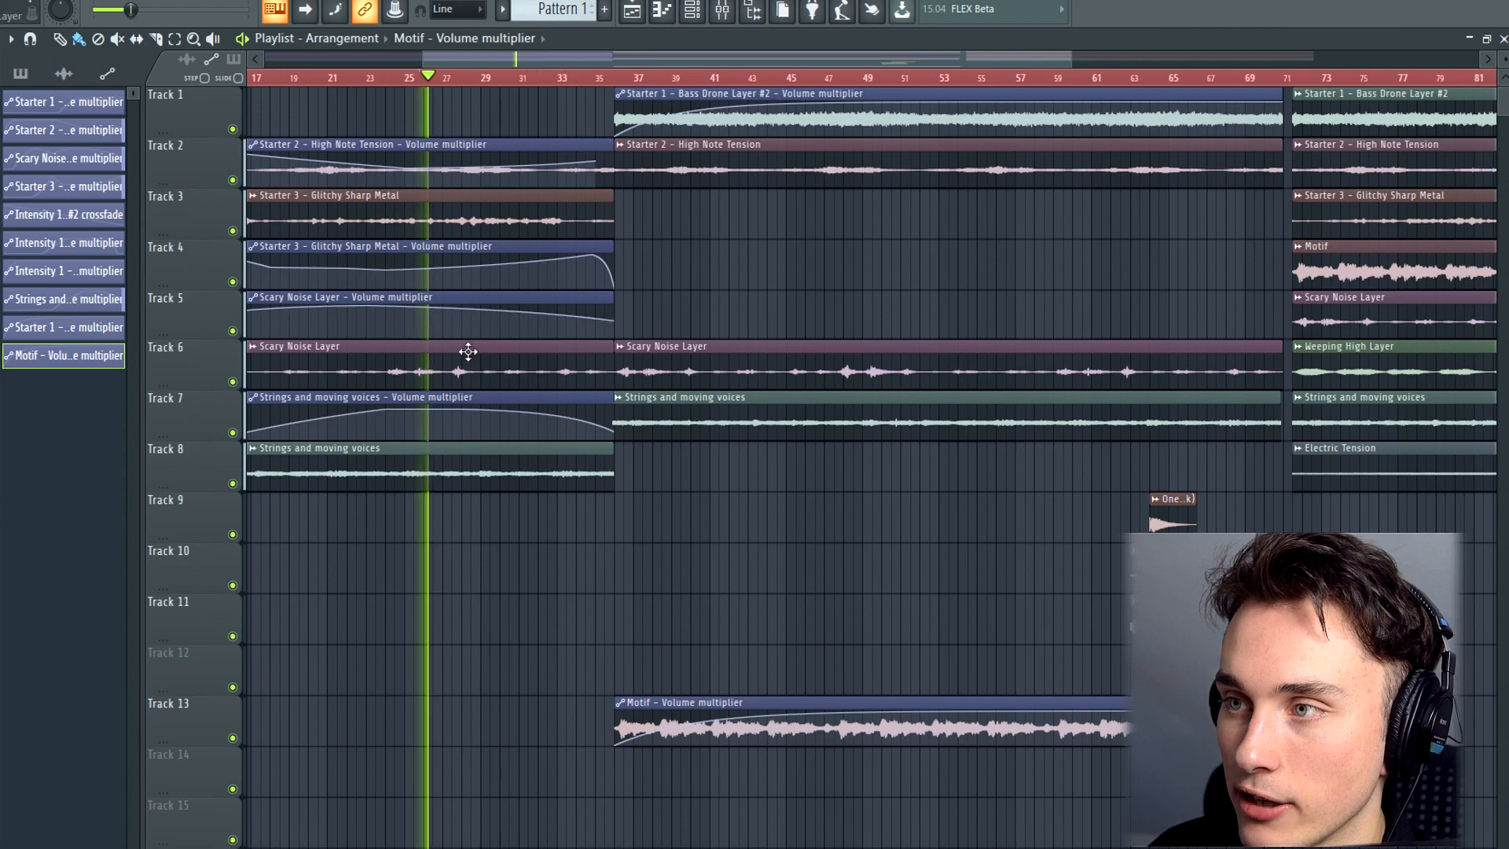
click(604, 79)
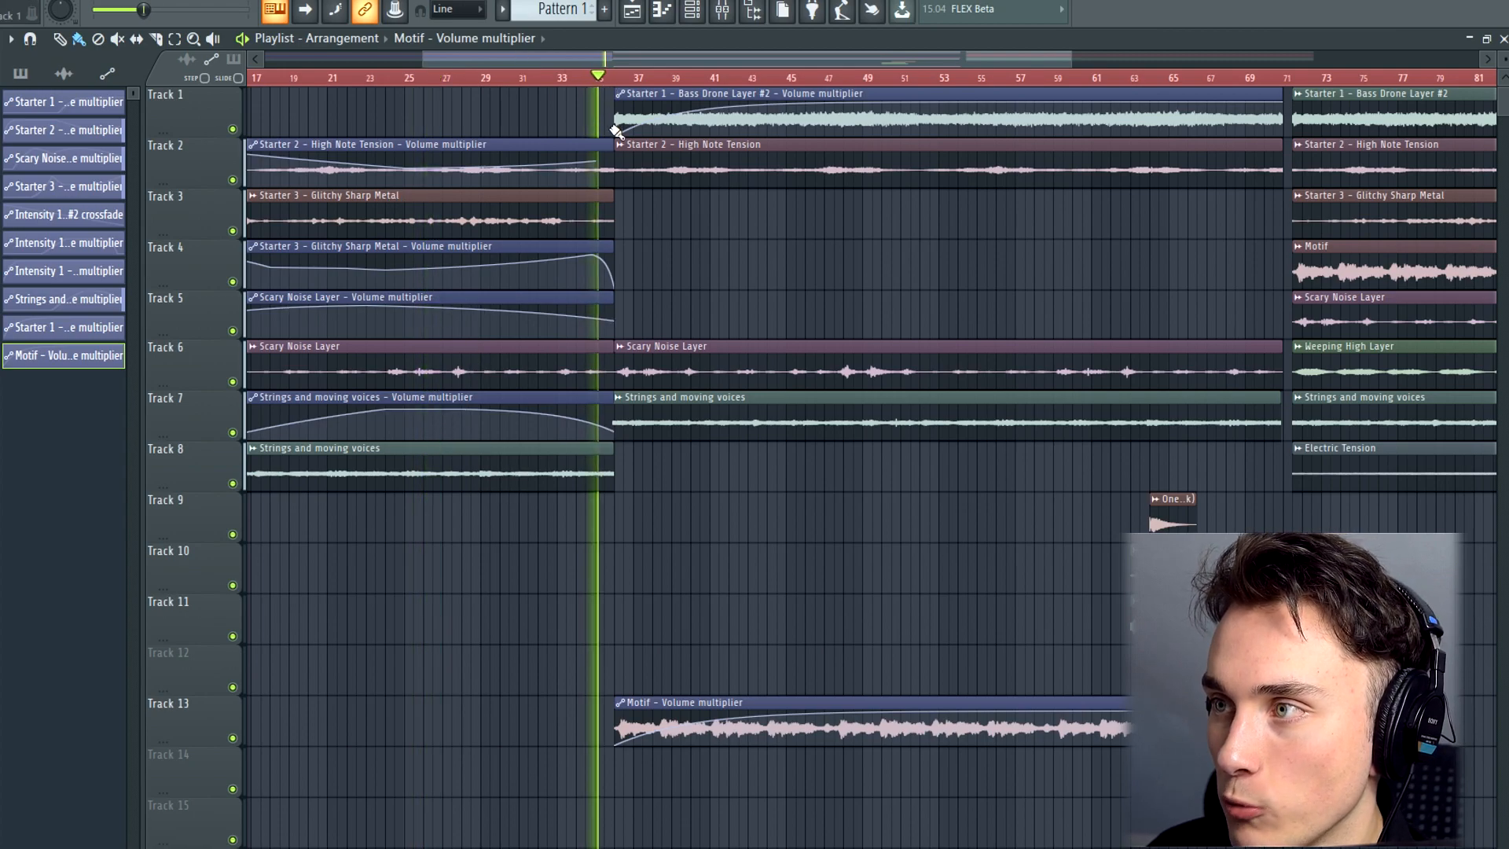
Place the Motif's volume automation on track 14, keep it silent until about bar 37, and play the transition from about bar 35
scroll(675, 349, down, 4)
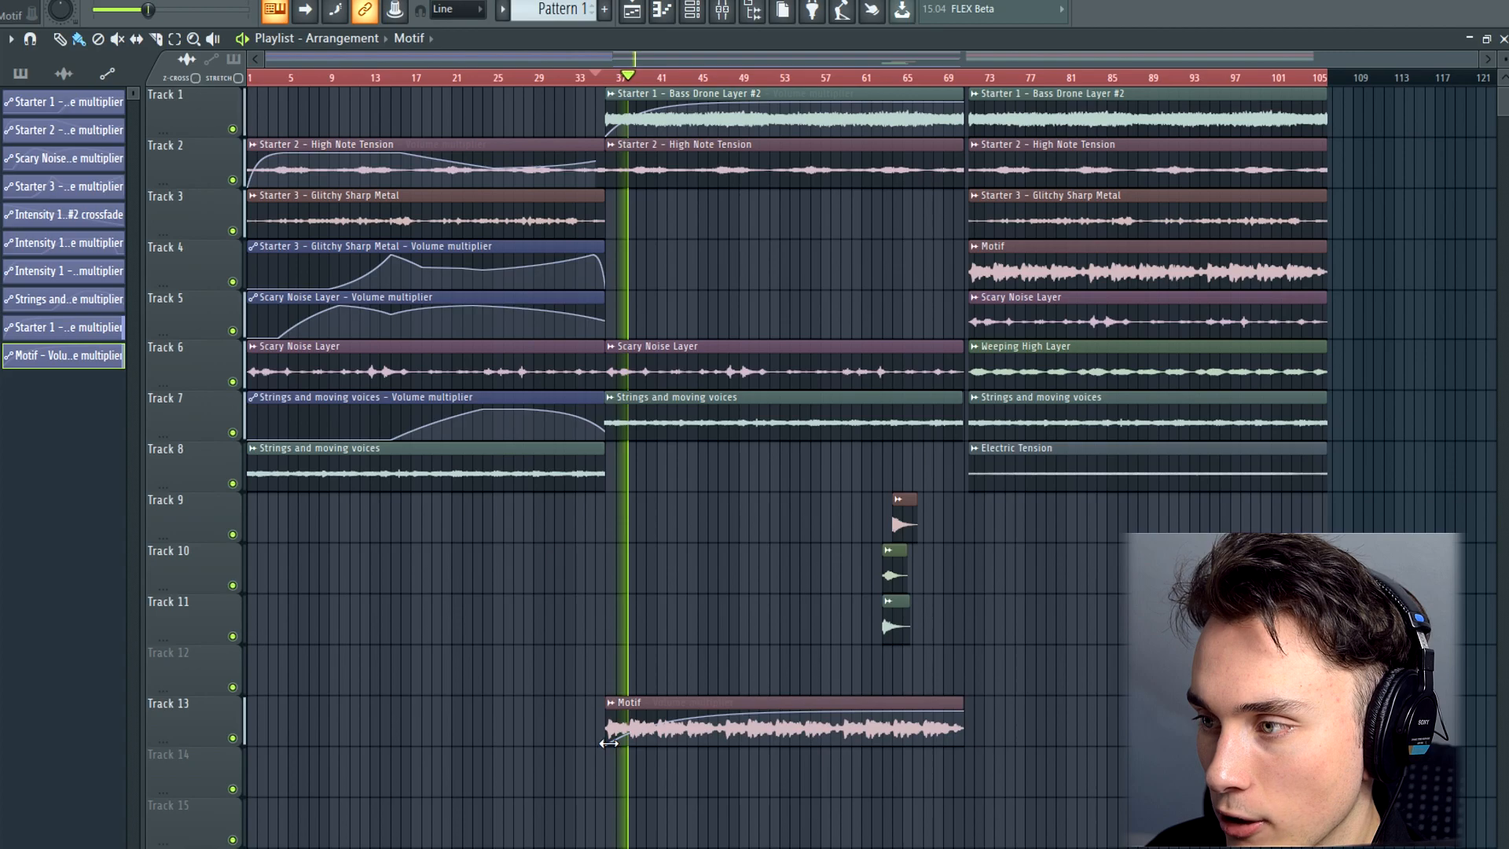
scroll(614, 738, up, 5)
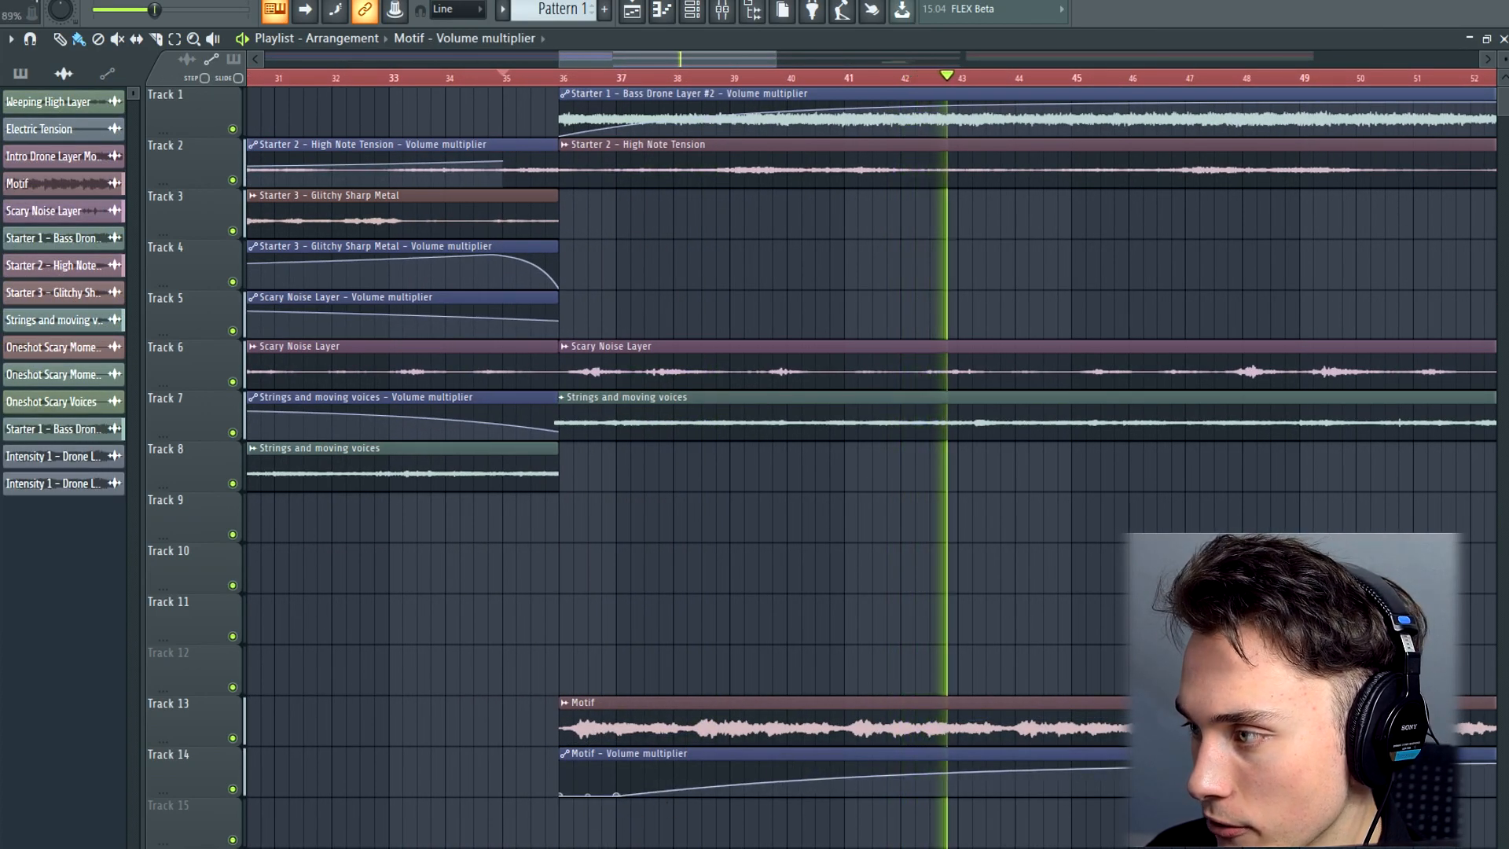
scroll(668, 801, down, 5)
click(878, 76)
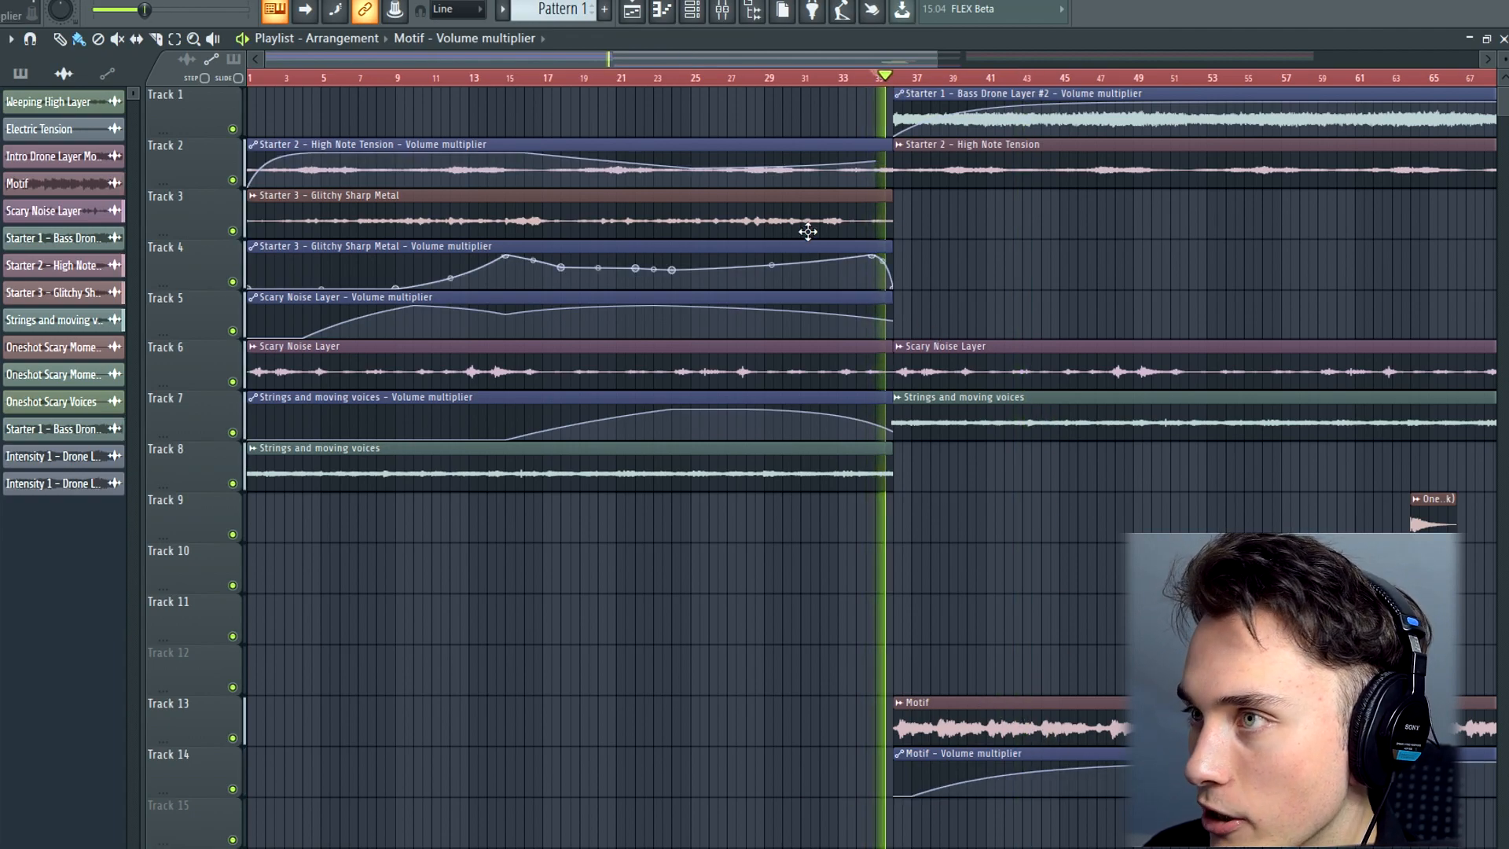
Delay the start of the Motif's volume fade-in to about bar 39 and adjust the shape of its curve
click(884, 159)
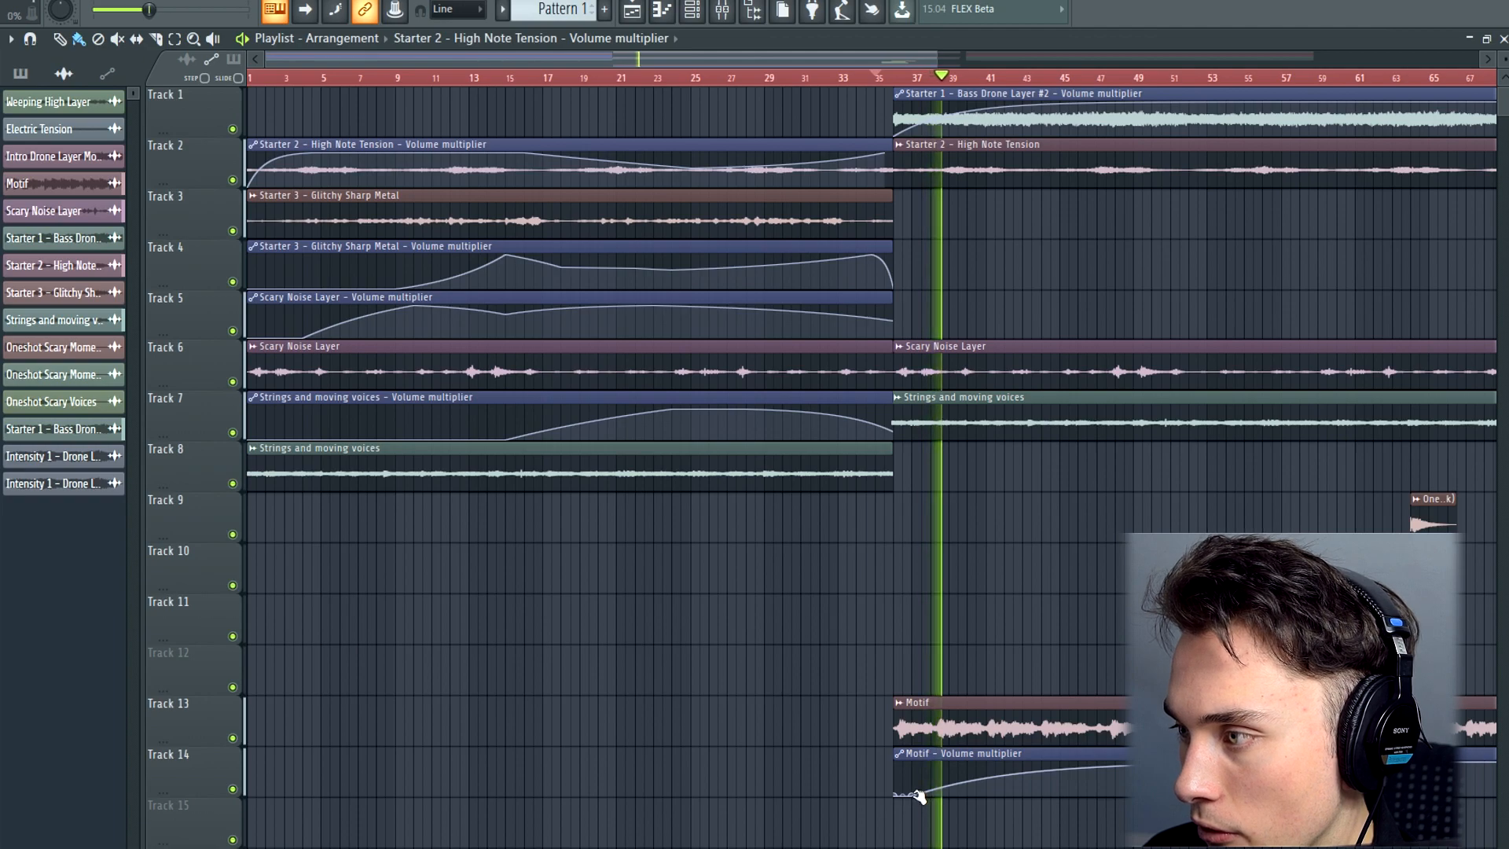
drag(913, 796, 950, 798)
drag(1195, 763, 1195, 758)
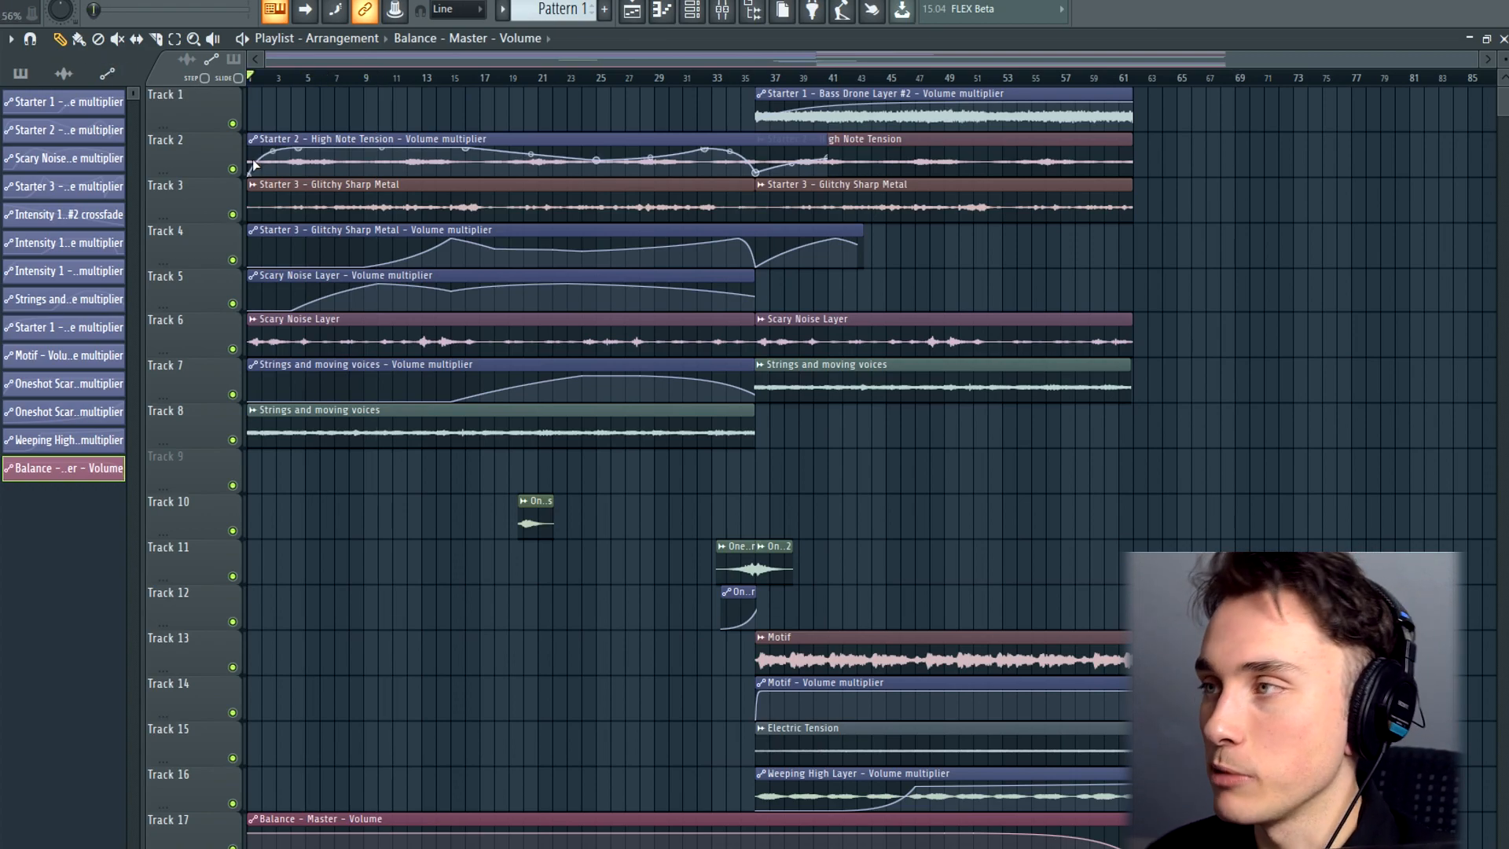
Play the arrangement from the start and move the Oneshot Scary Voices clip on track 10 to about bar 35
key(space)
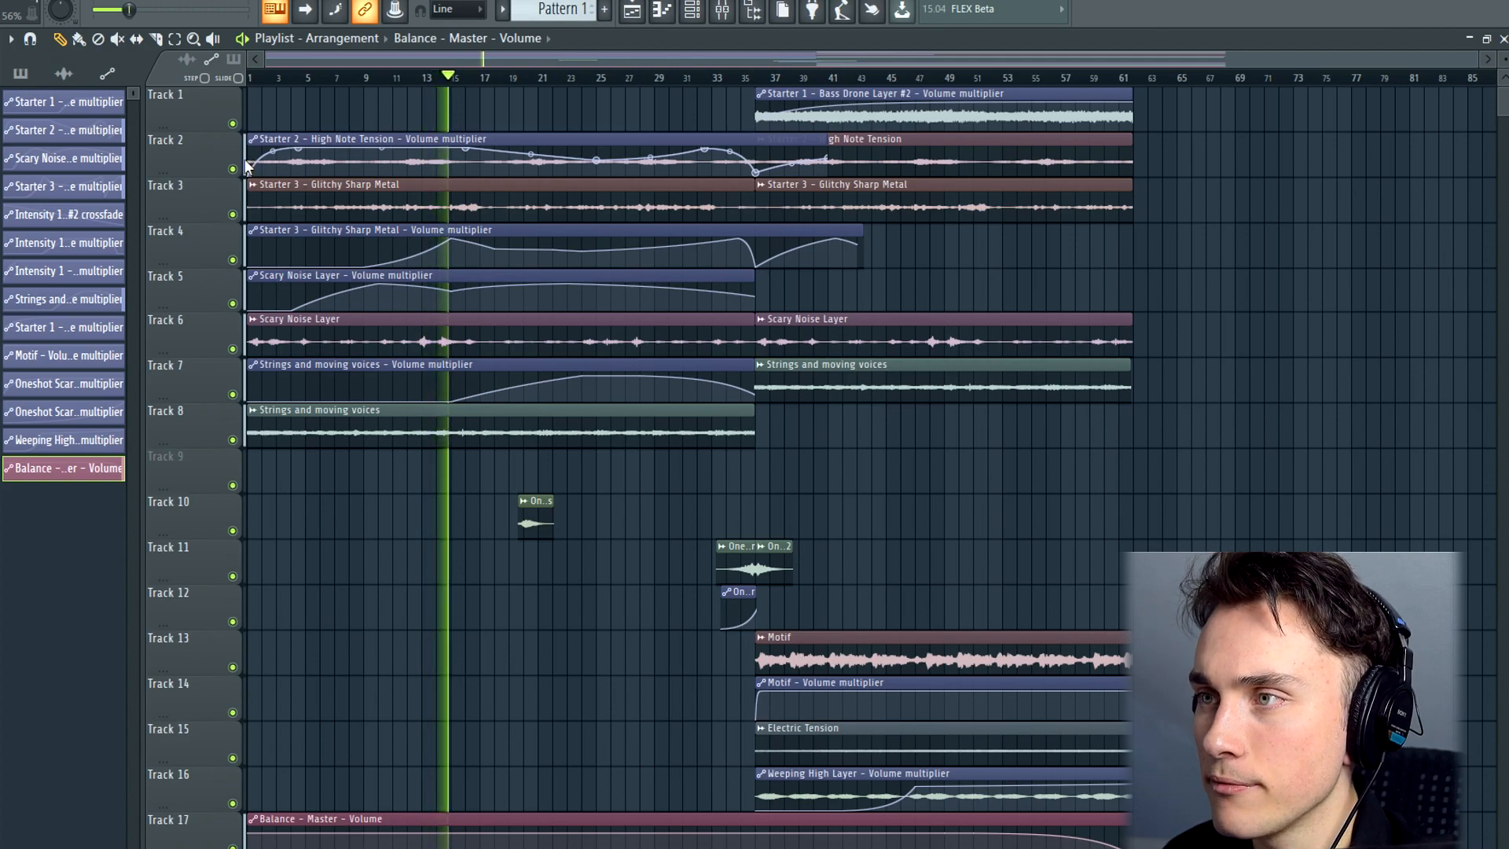
click(456, 243)
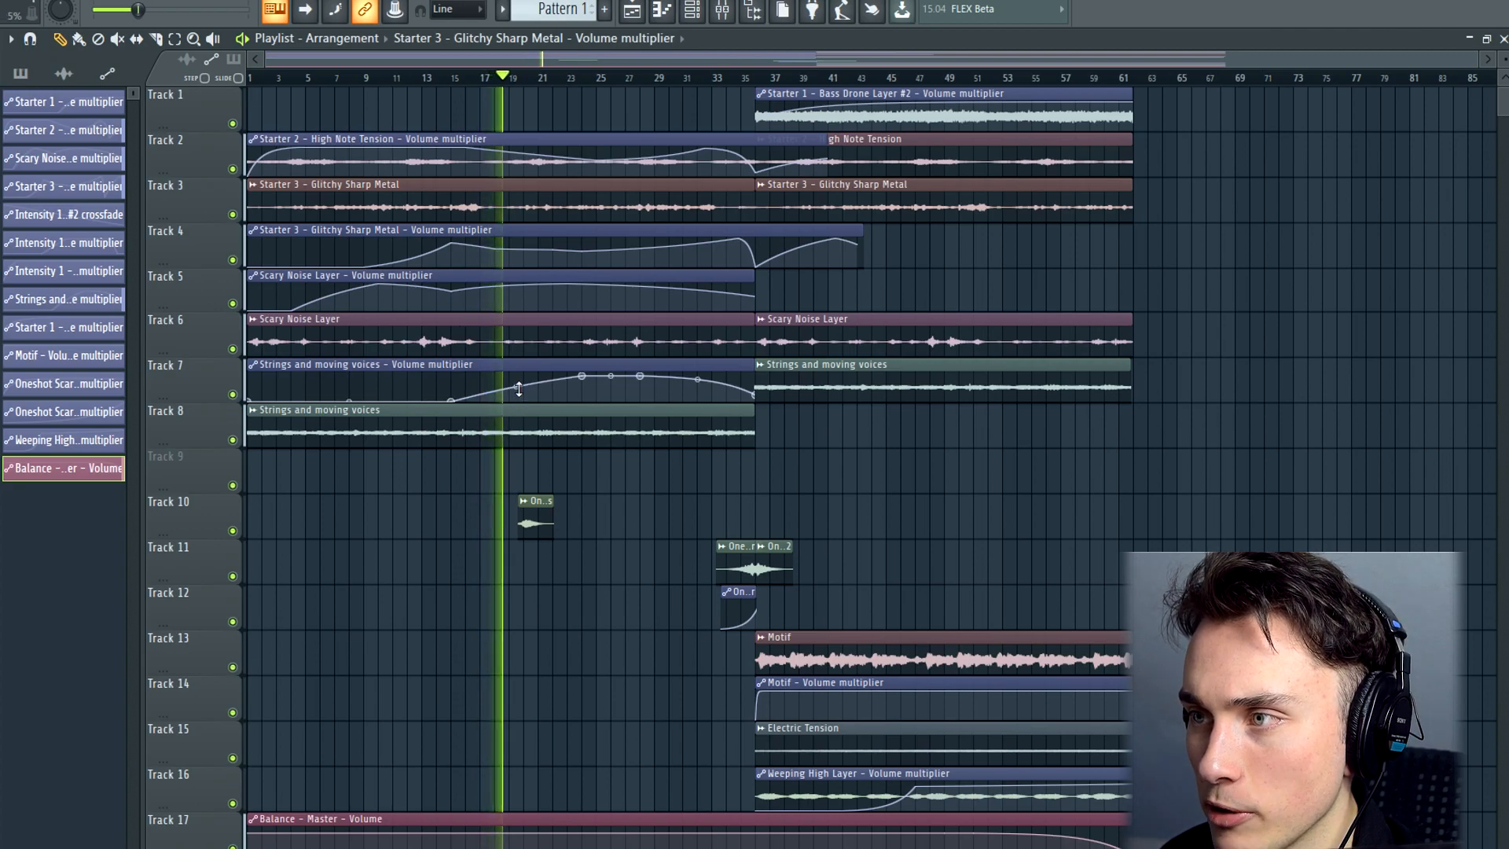
double_click(535, 526)
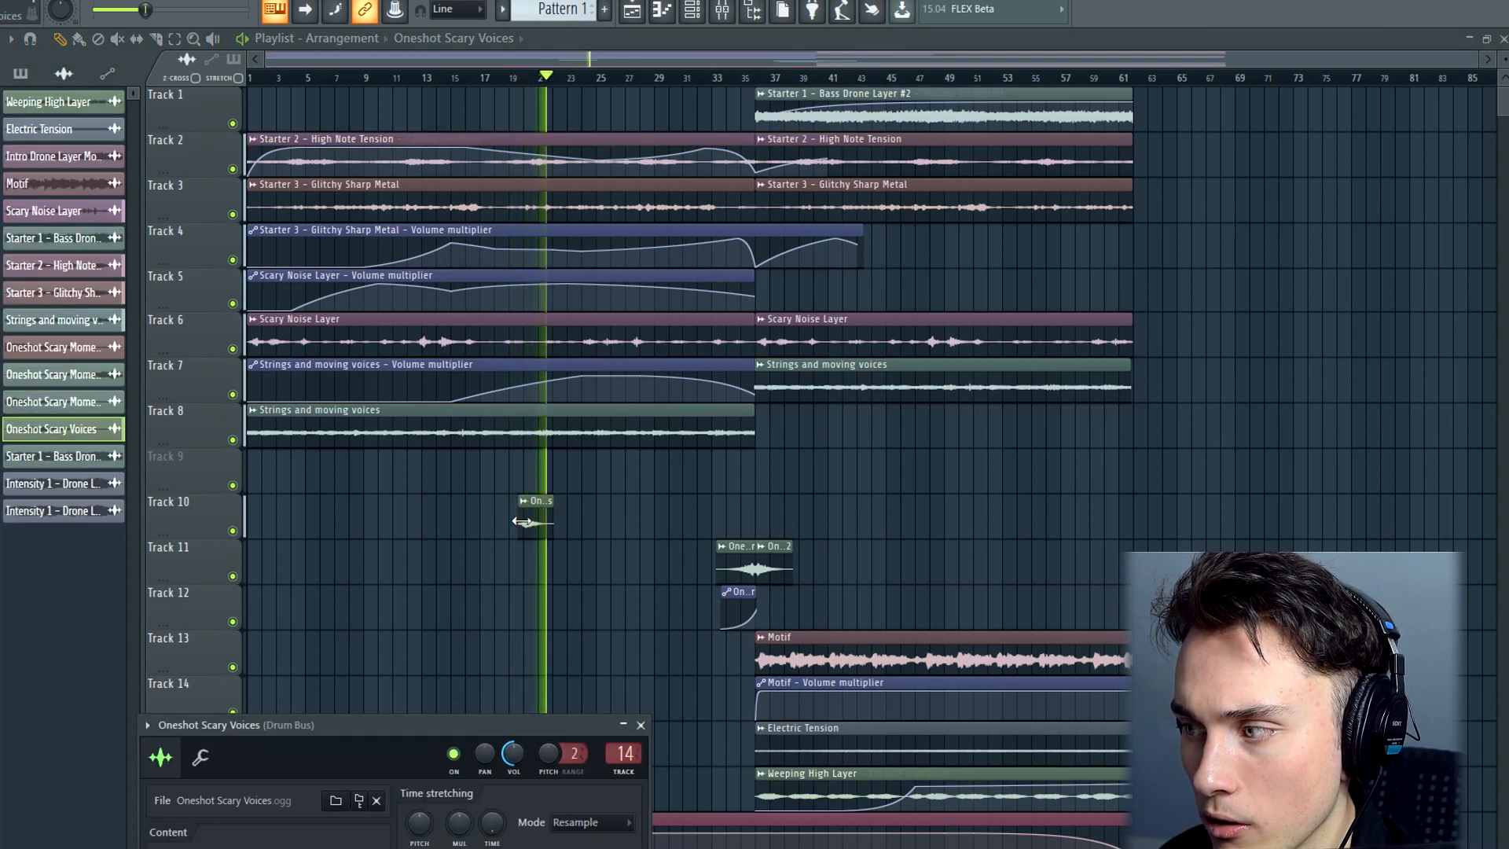
drag(545, 522, 1068, 550)
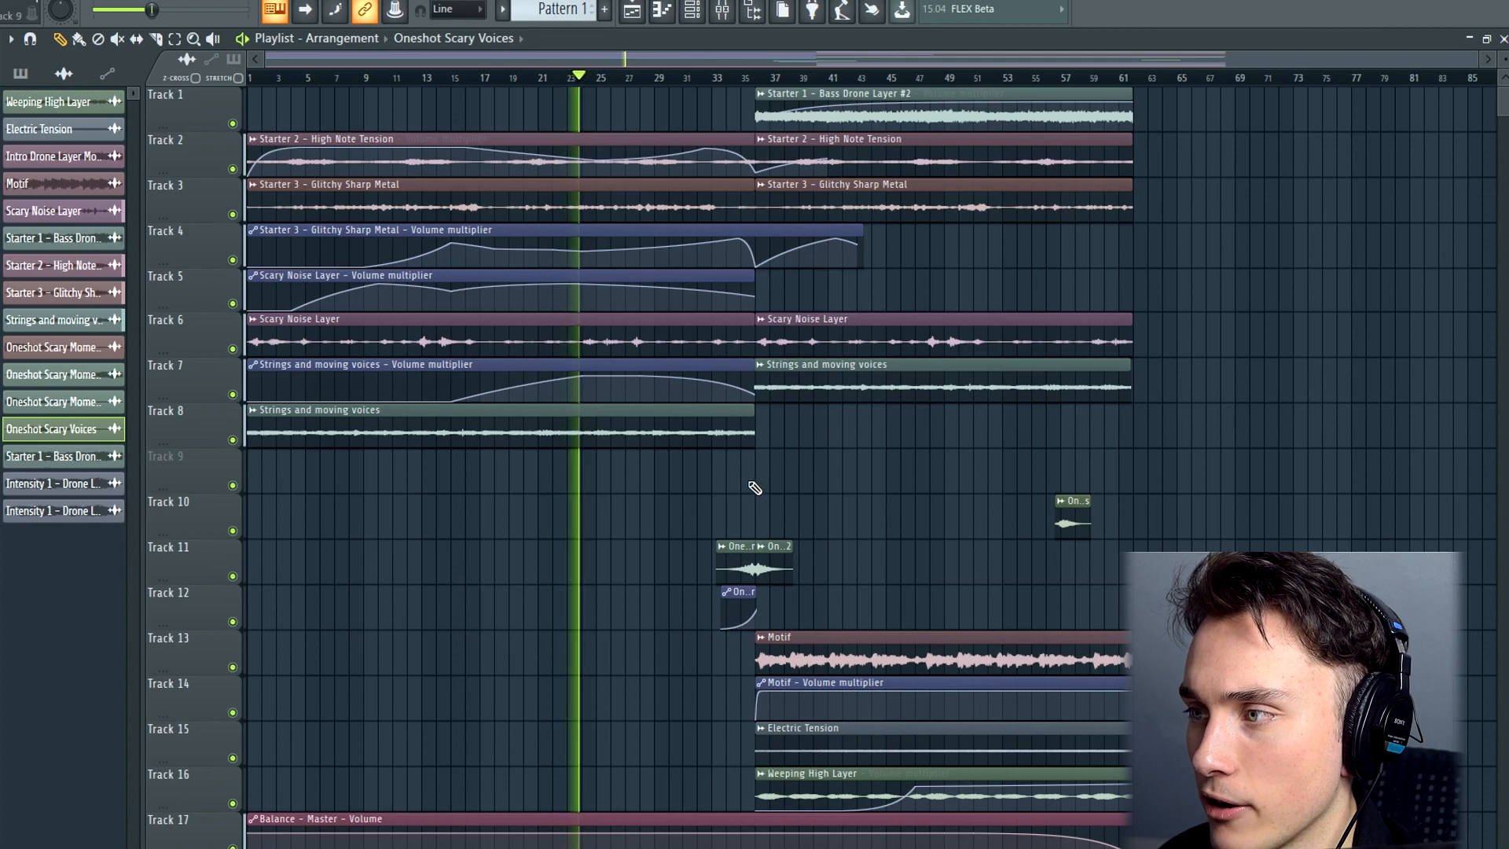
drag(1071, 507, 754, 507)
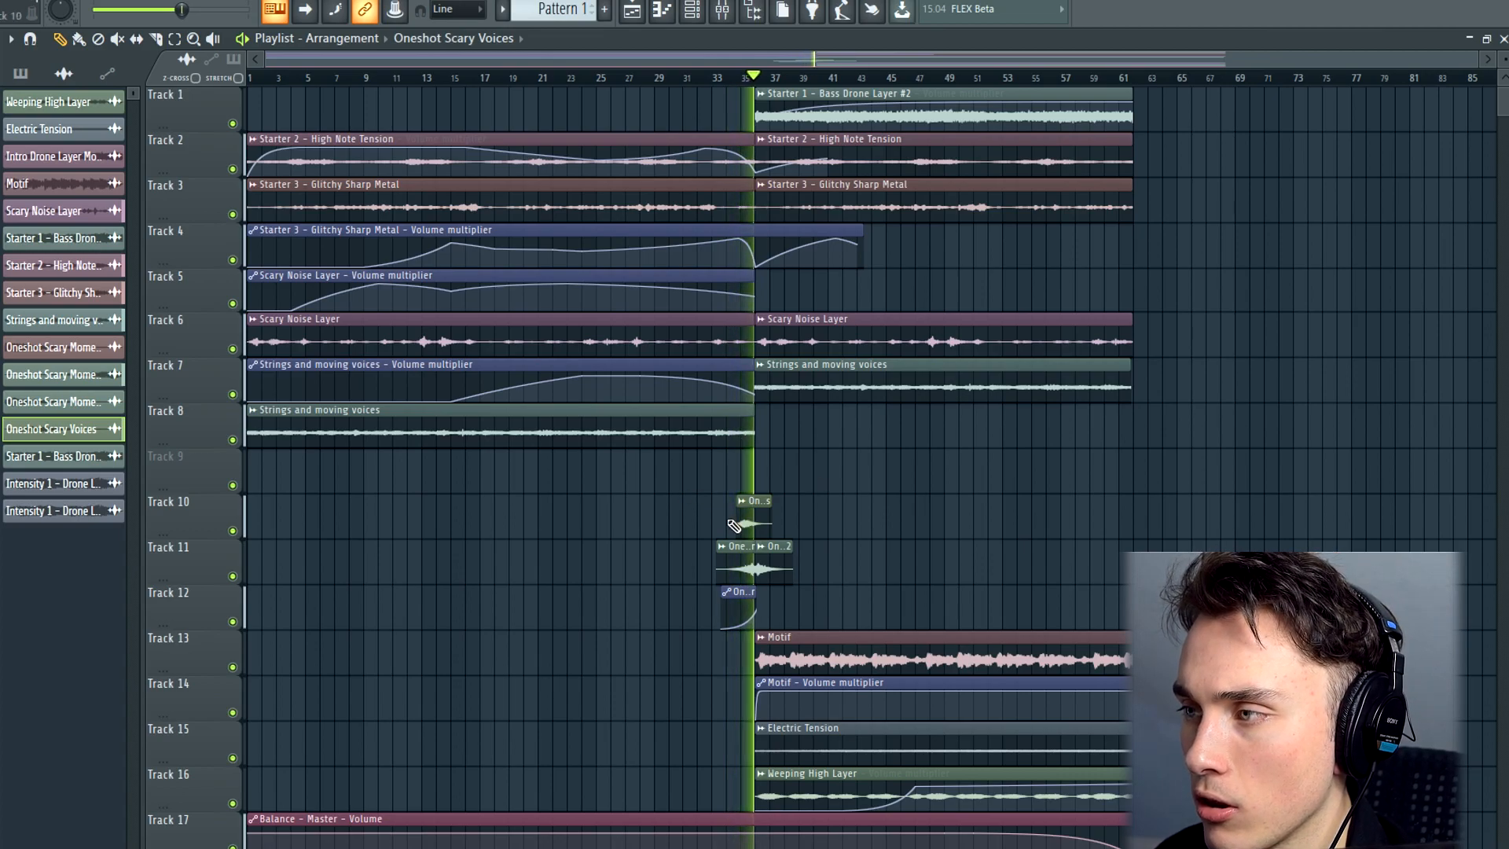
Play the transition from just before bar 35 and shift the Oneshot Scary Voices clip slightly earlier on track 10
scroll(759, 531, up, 4)
scroll(759, 531, up, 3)
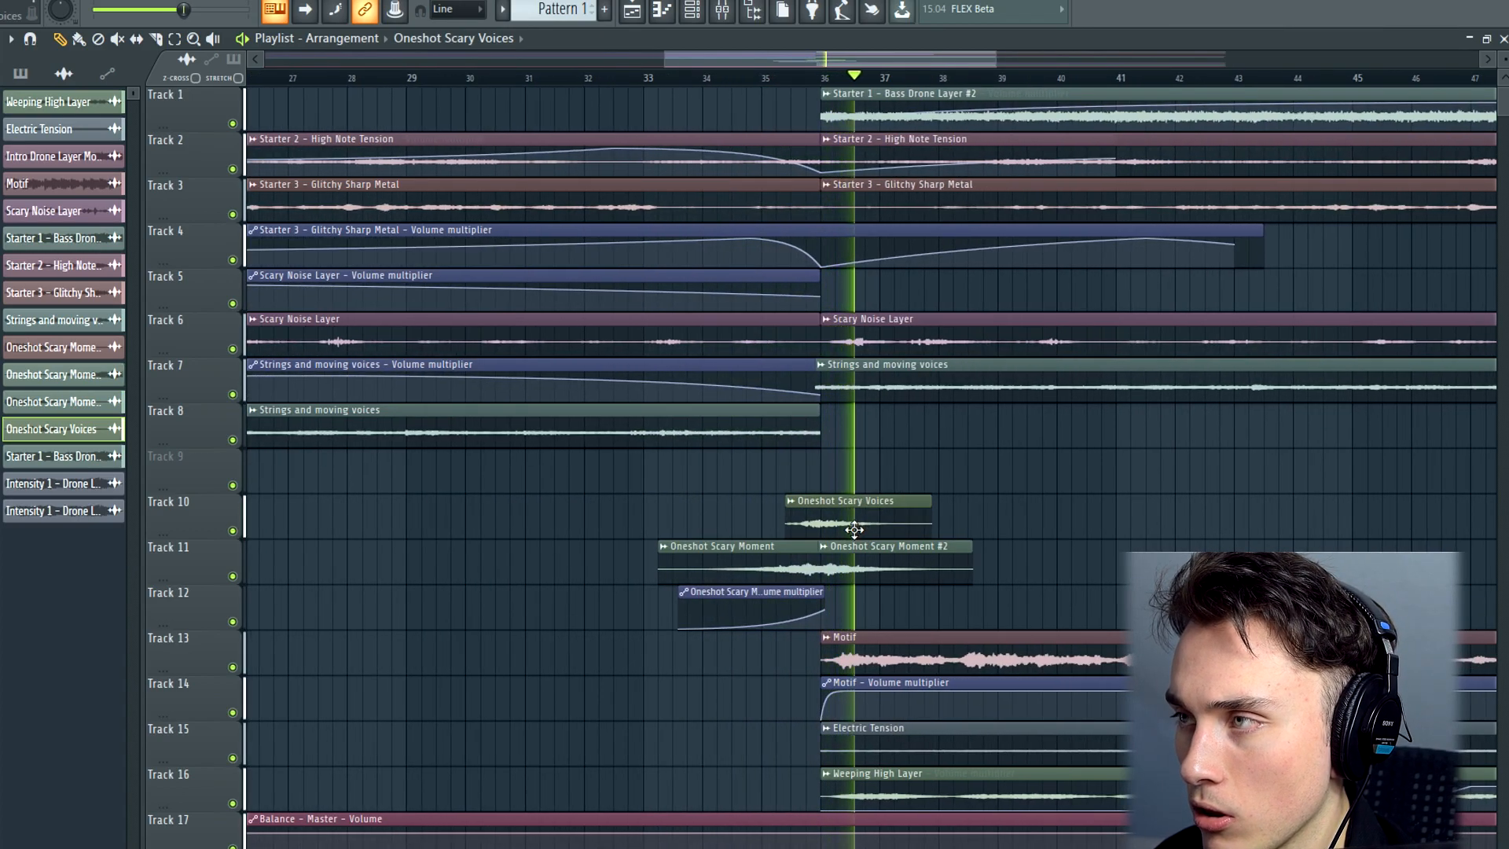
click(745, 77)
key(space)
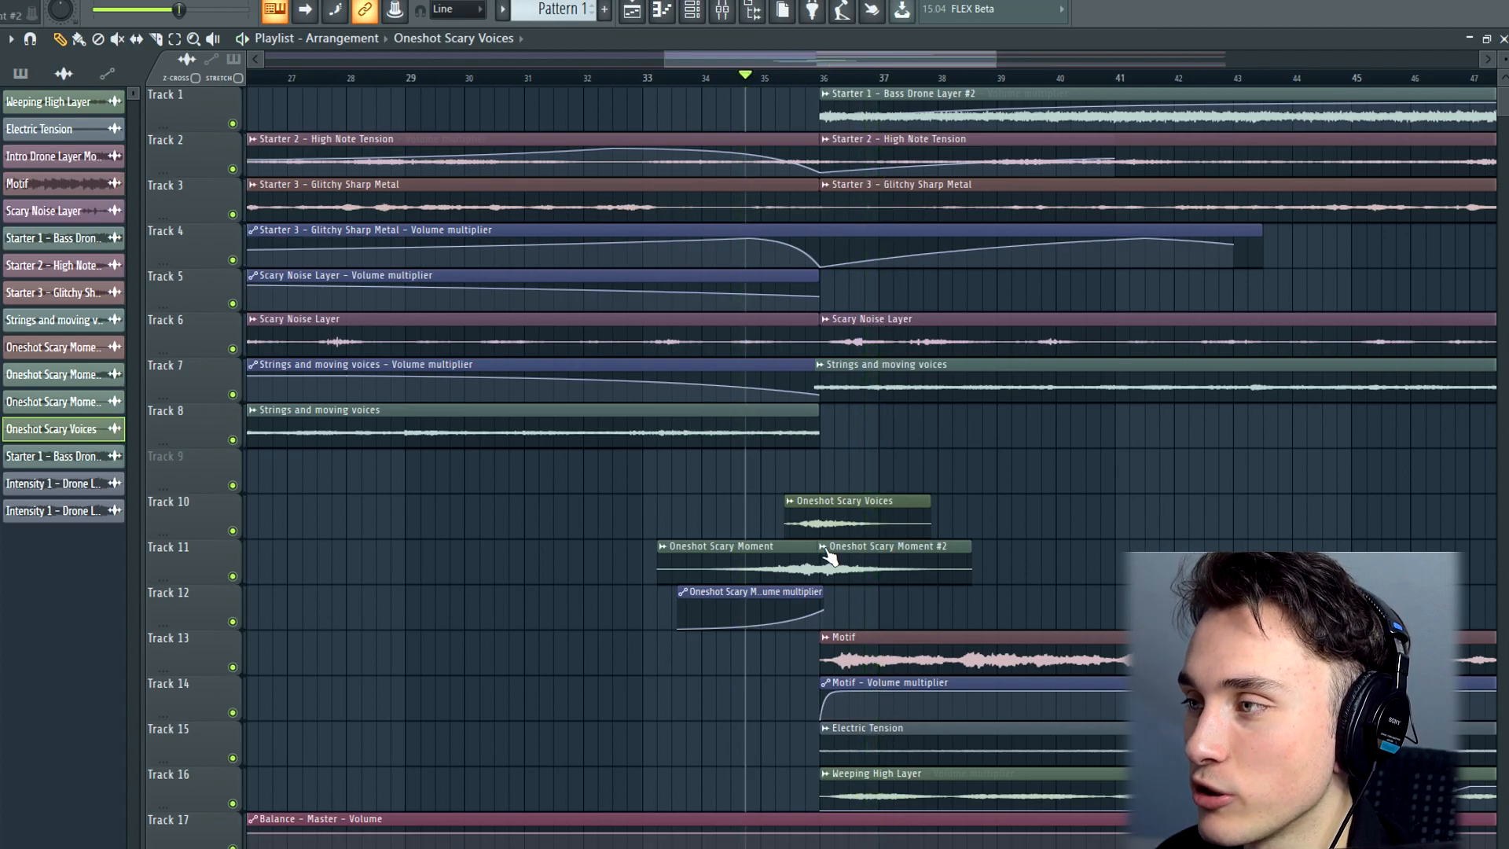
key(space)
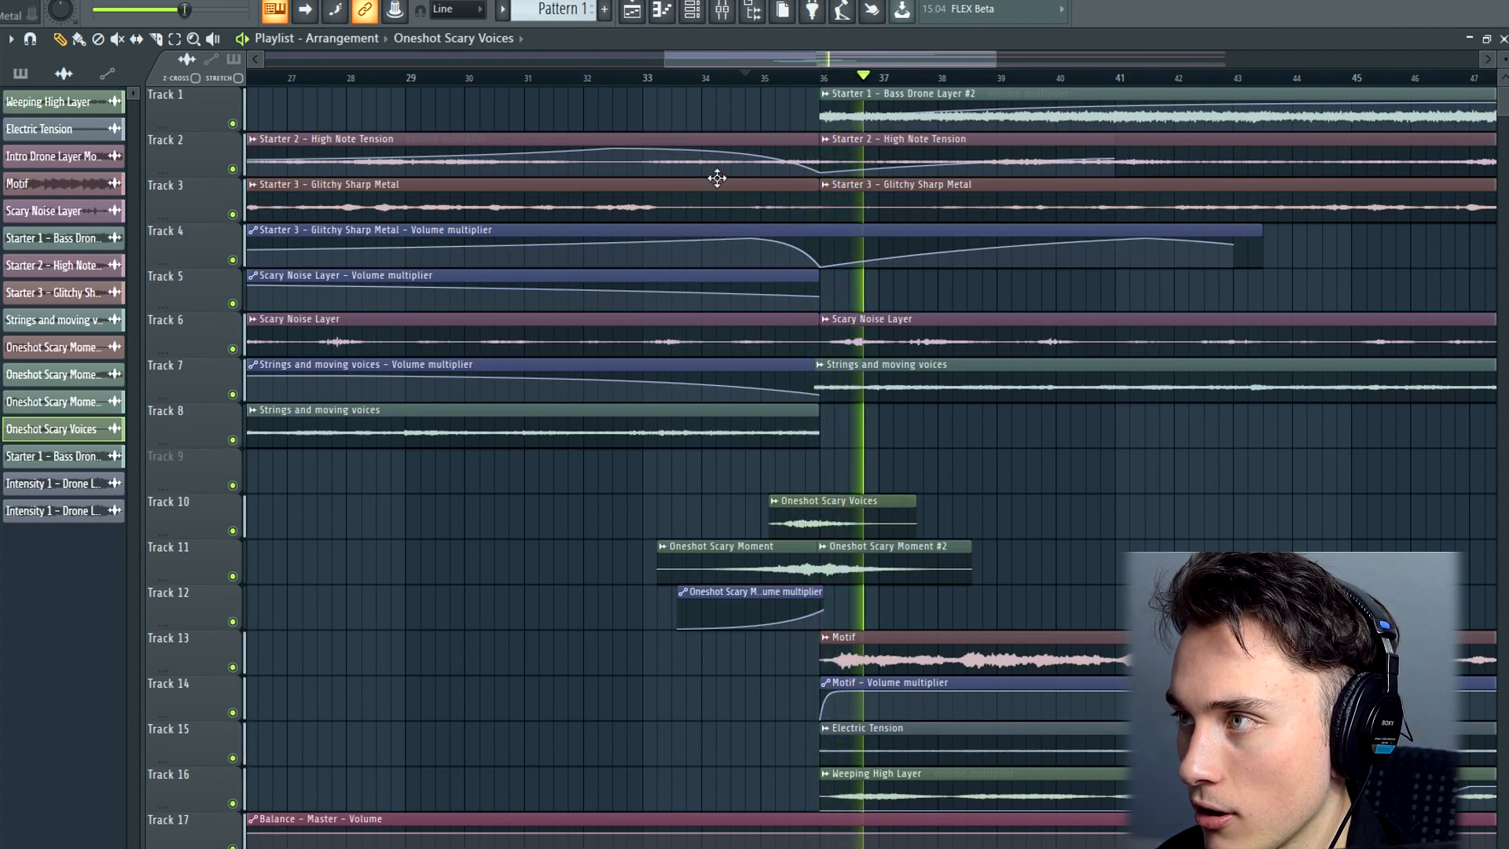
Replay the transition from about bar 34 and nudge the Oneshot Scary Voices clip slightly later to fine-tune its timing
click(723, 76)
click(793, 502)
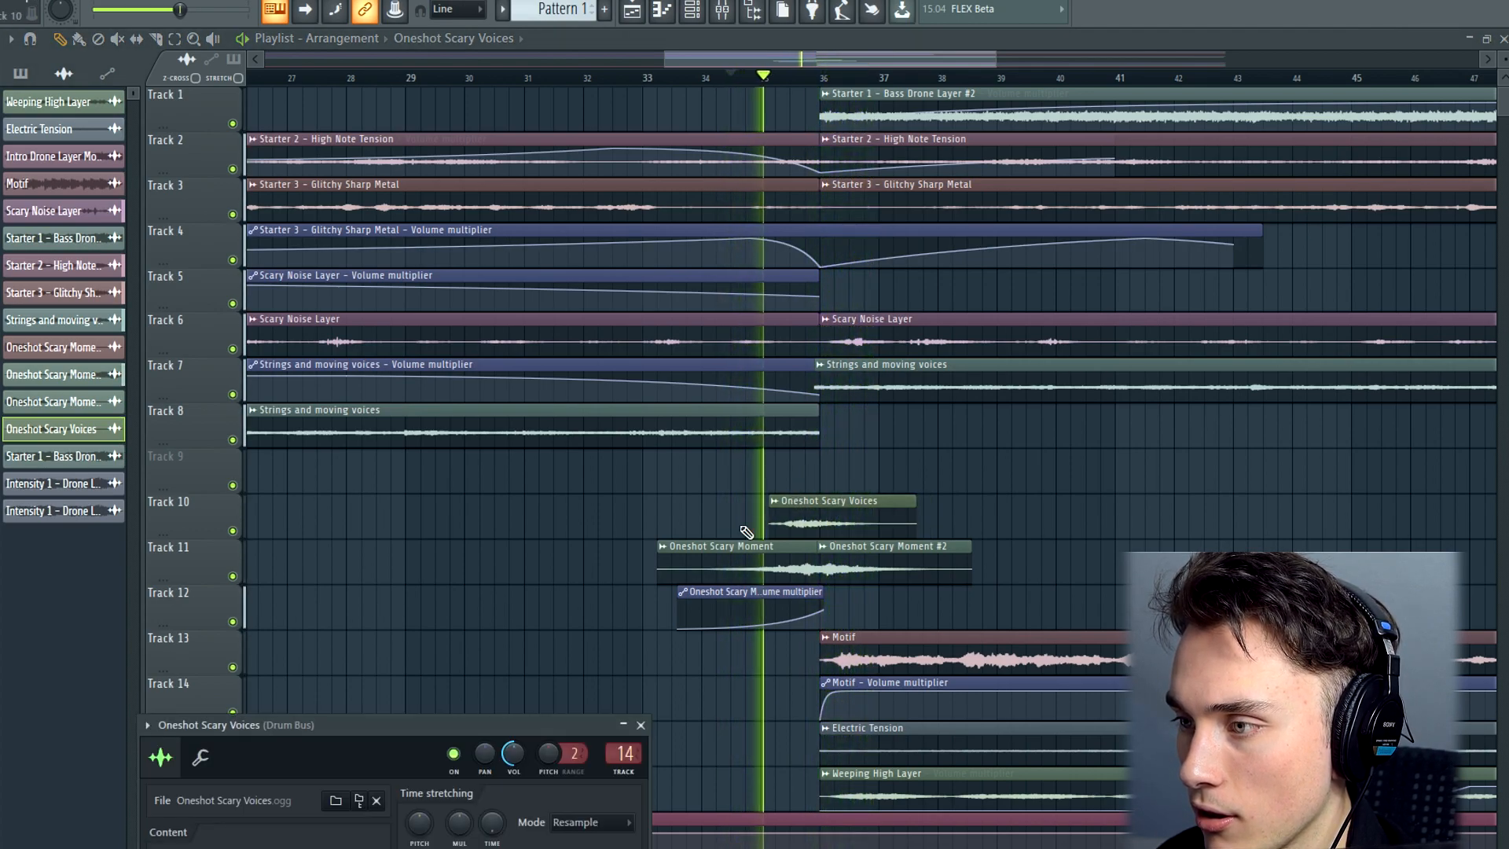
click(644, 719)
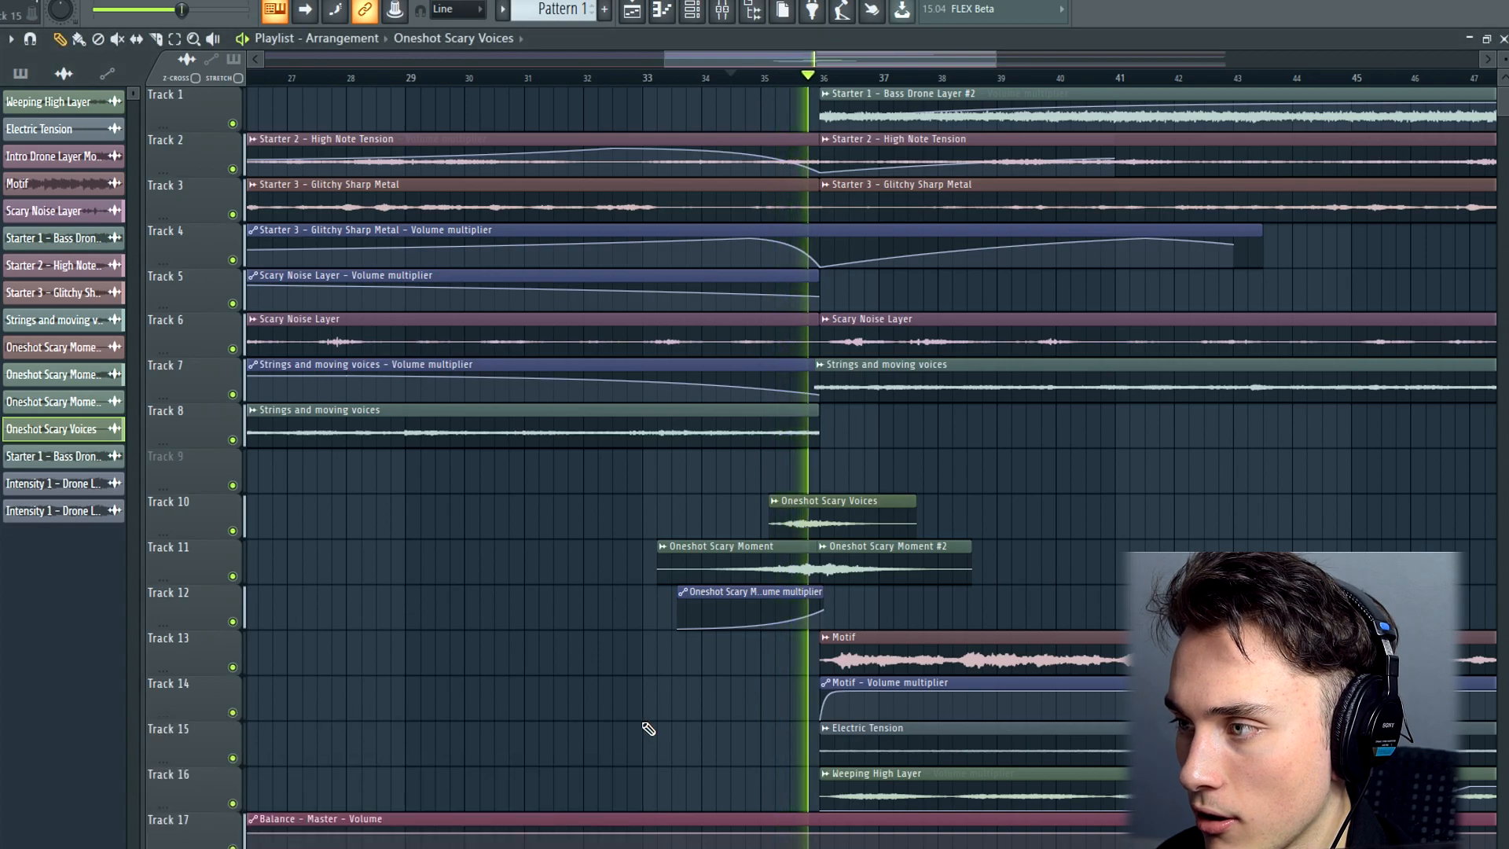
drag(856, 517, 861, 517)
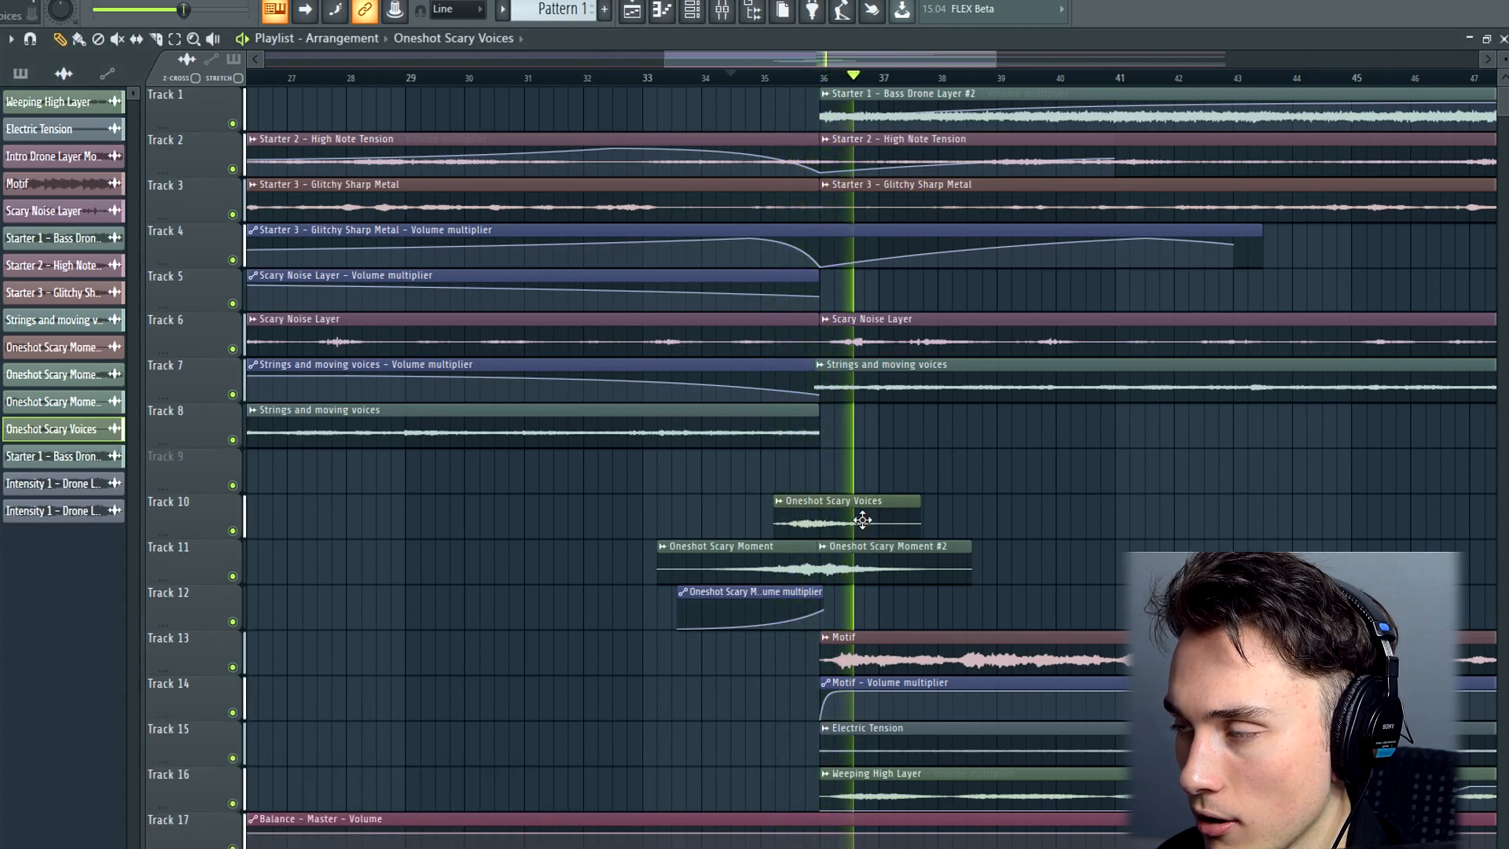
click(727, 76)
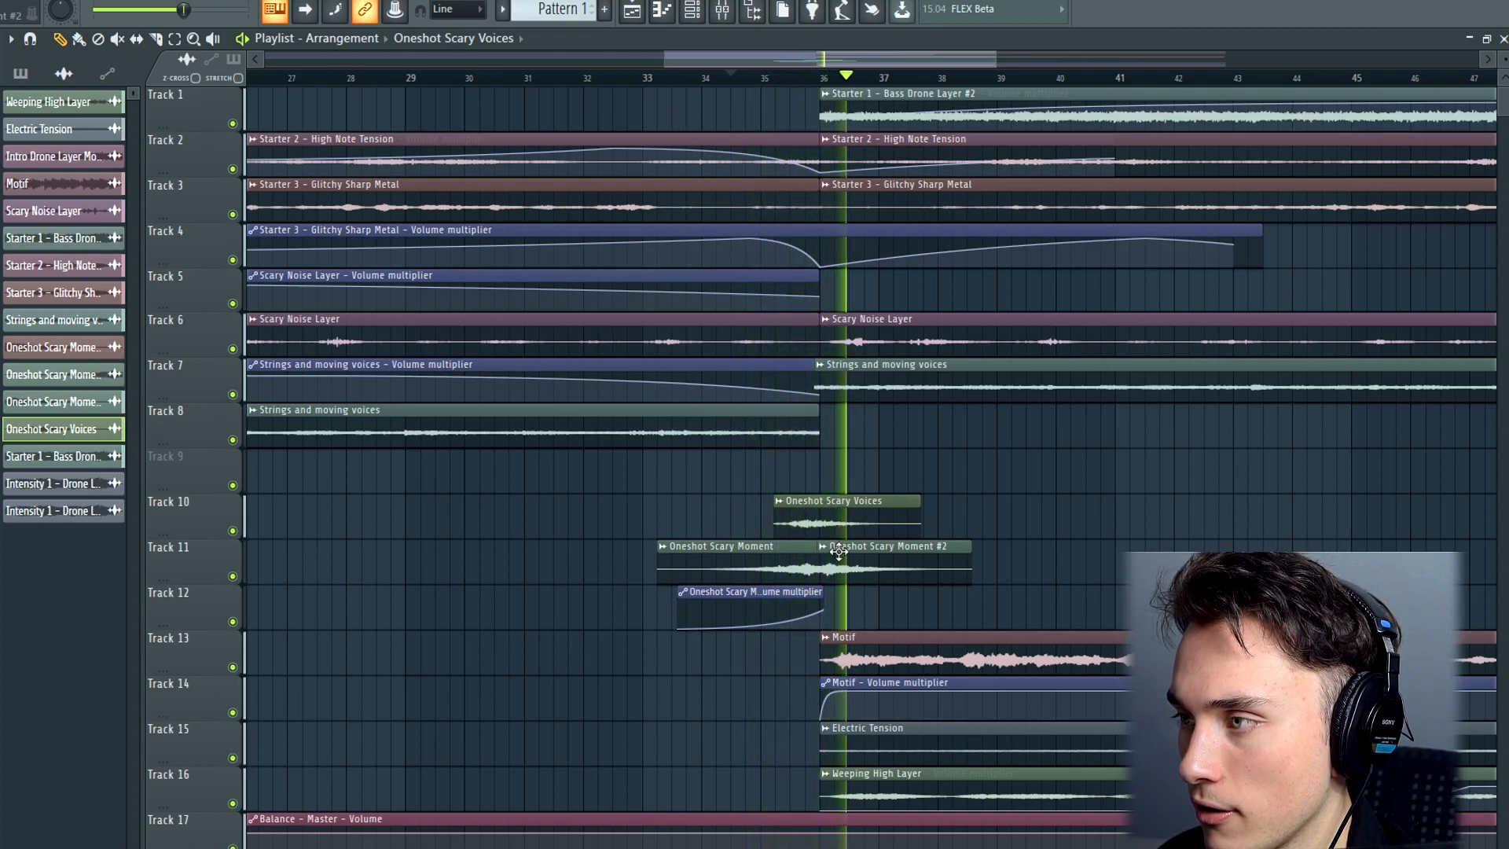
scroll(837, 523, up, 3)
drag(807, 530, 812, 527)
scroll(802, 511, down, 6)
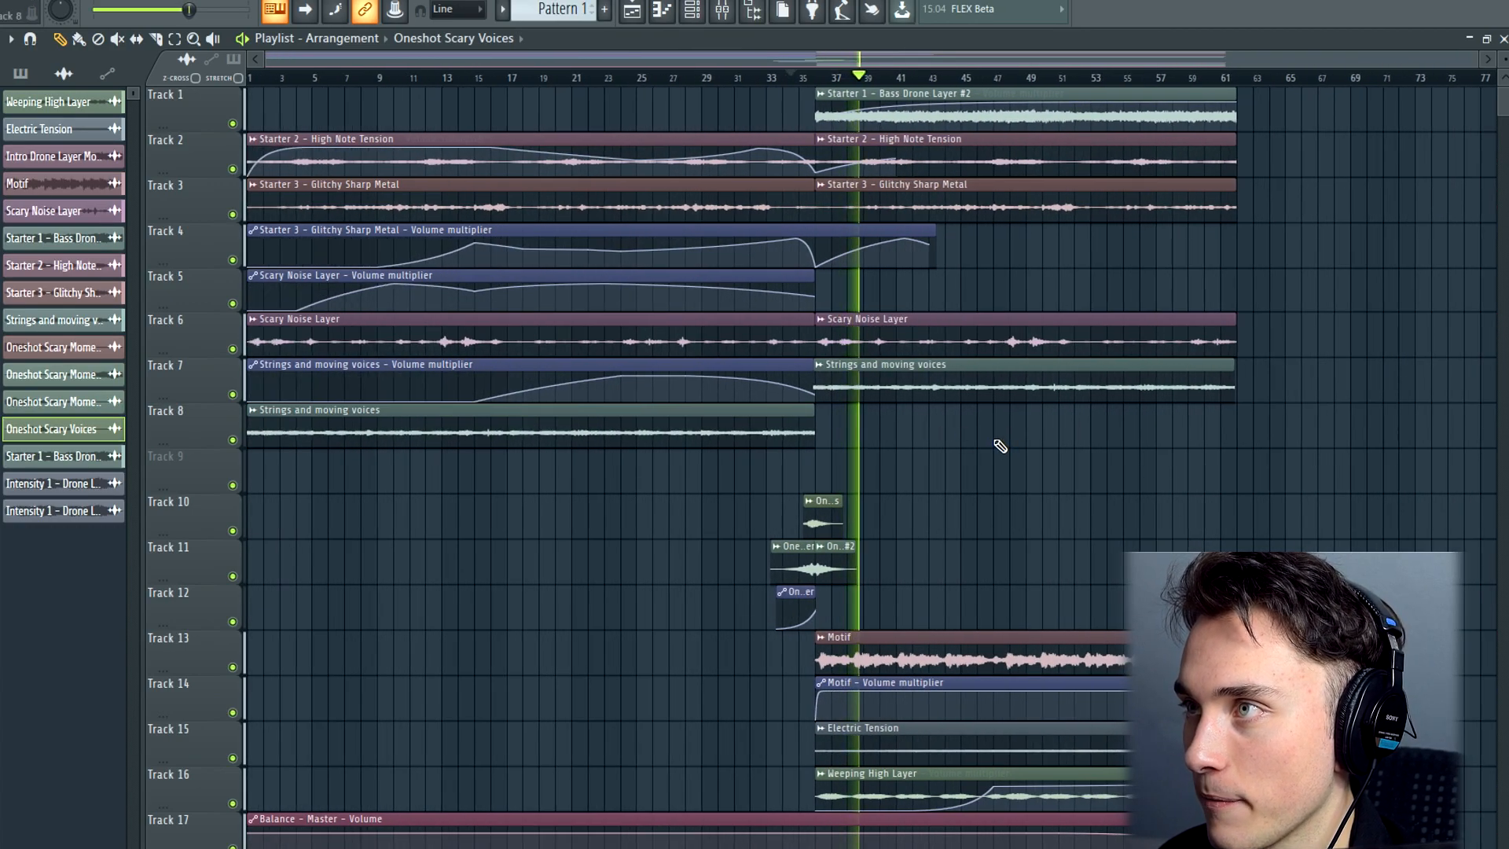
Play the second section from about bar 31 and check the channel settings of the Weeping High Layer and Motif
click(730, 78)
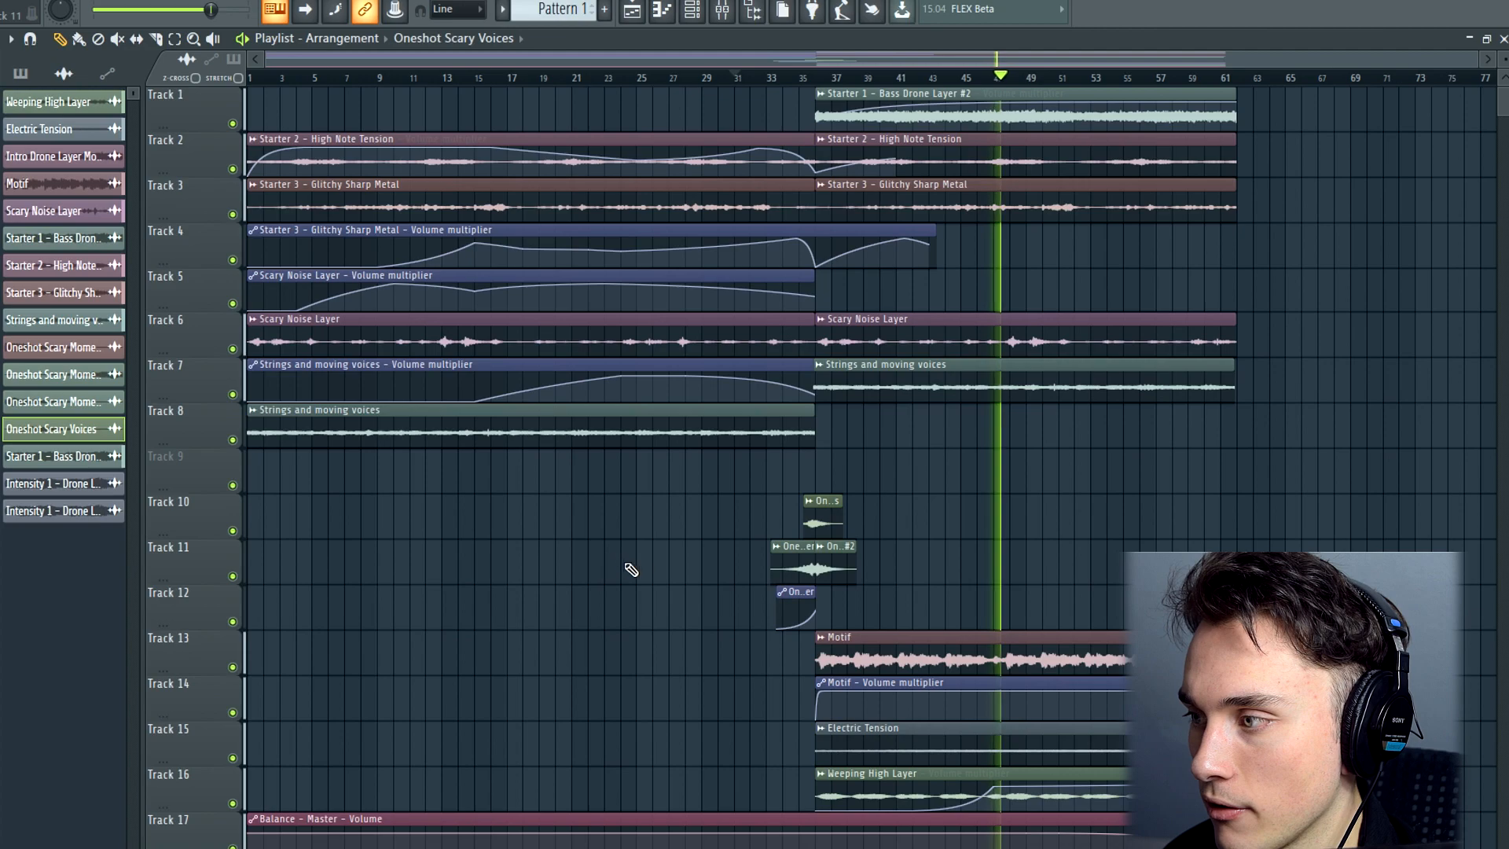
double_click(1067, 787)
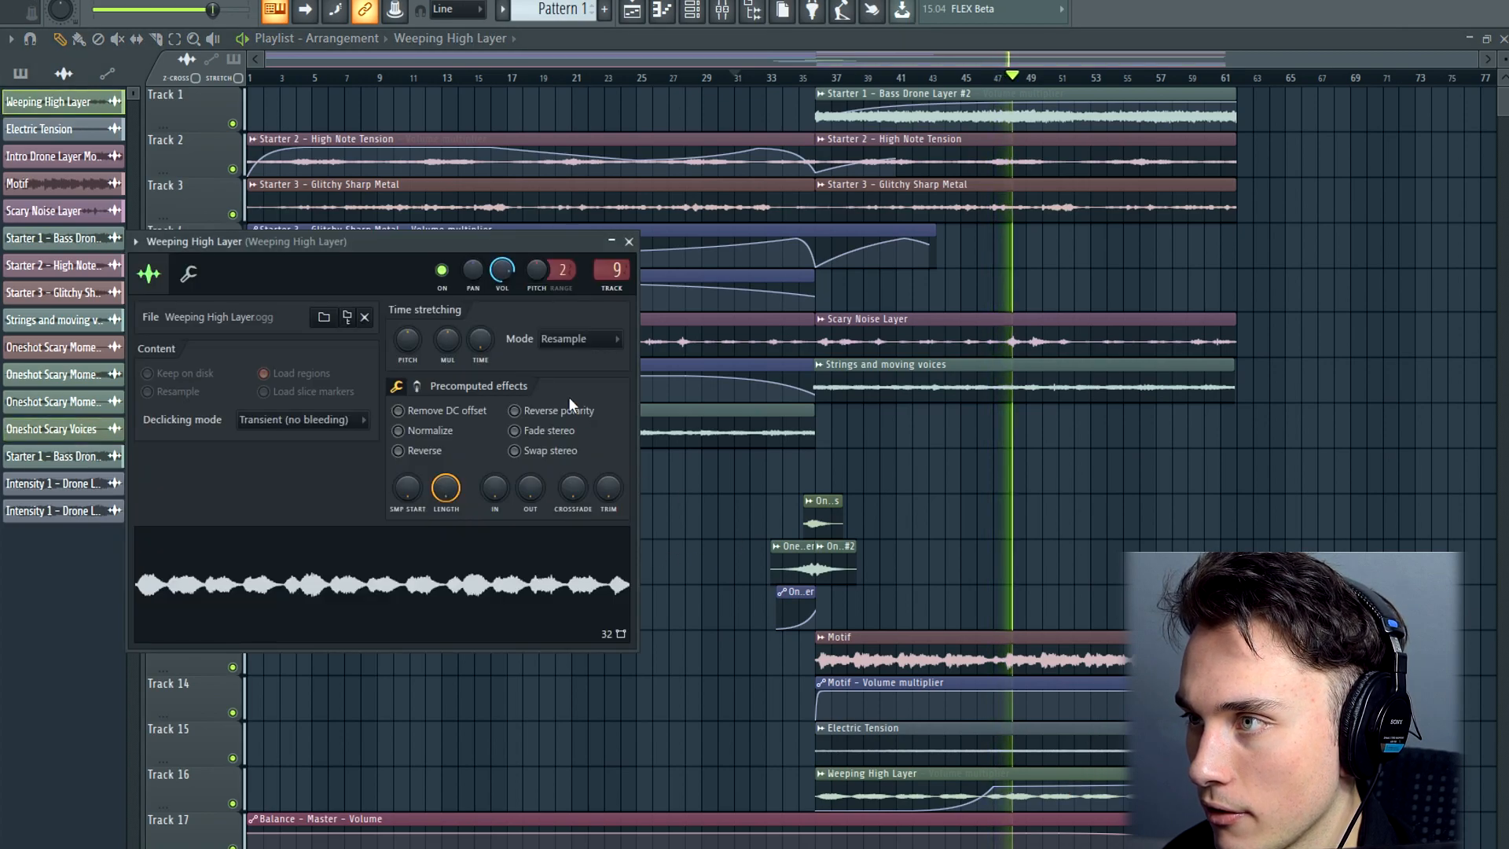
click(629, 241)
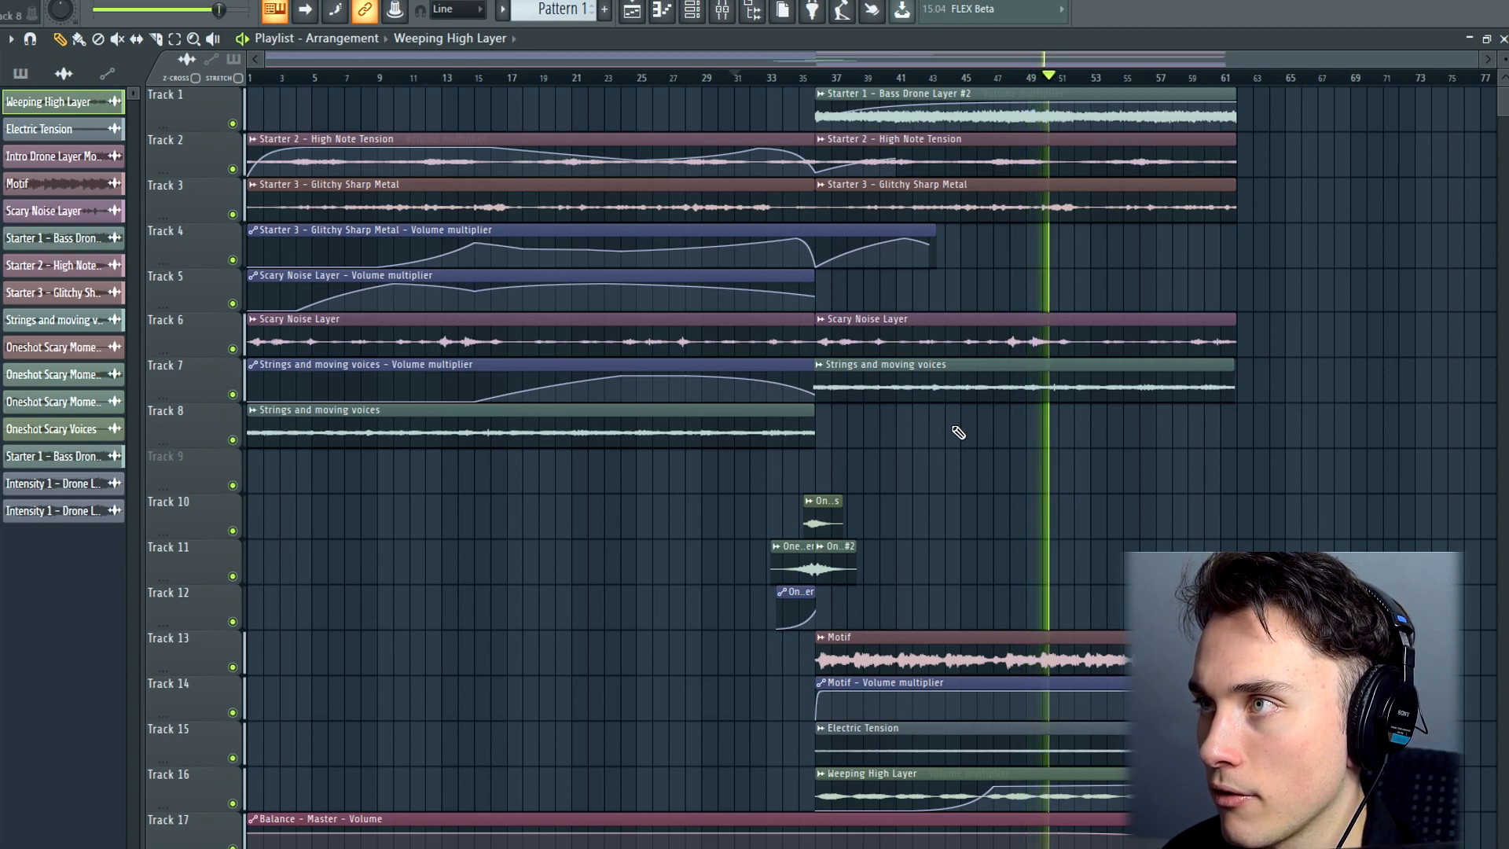
double_click(919, 631)
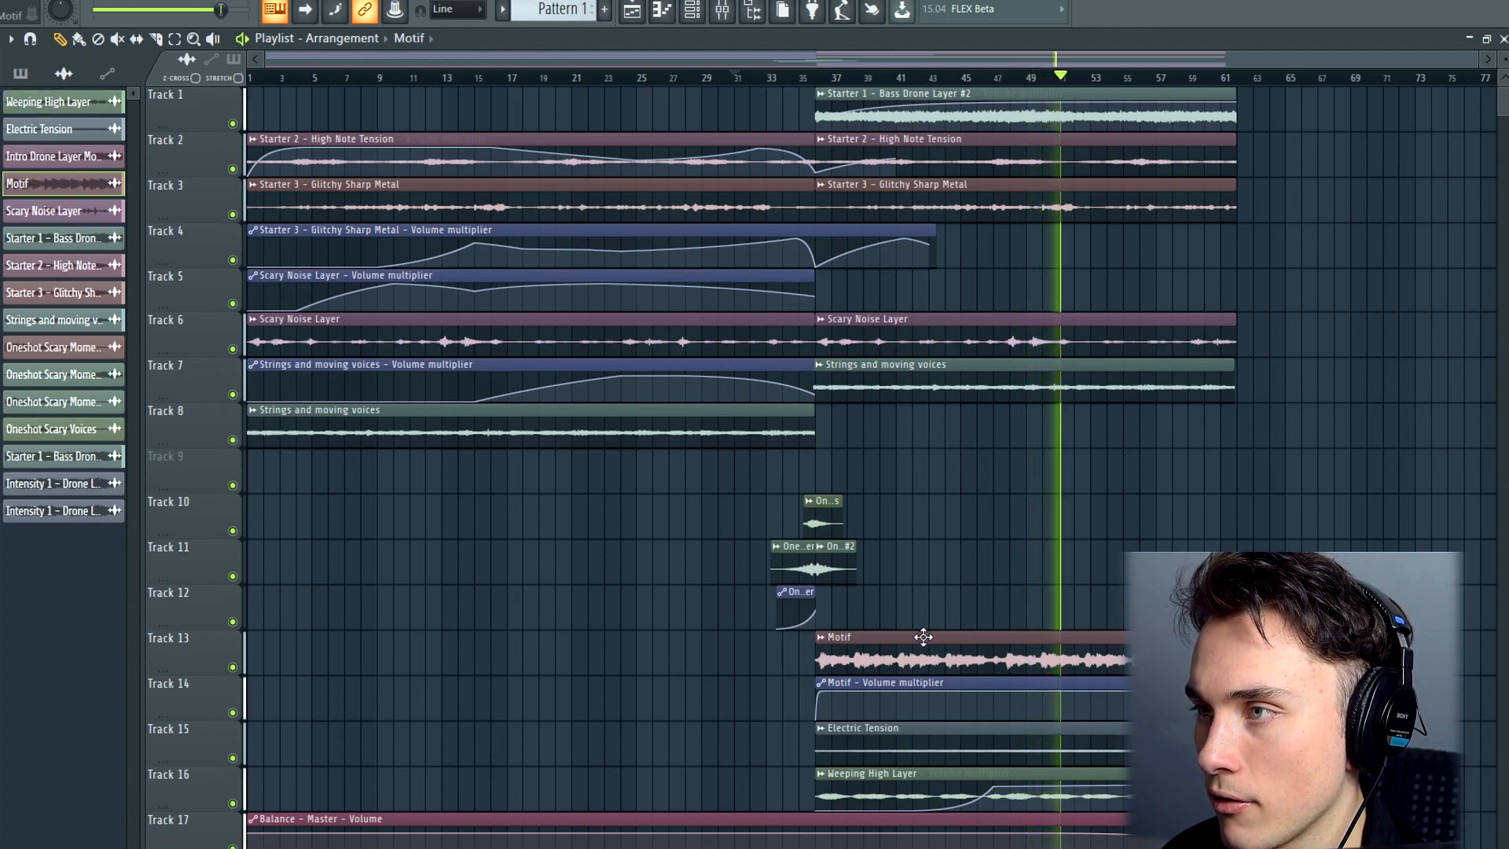
click(495, 124)
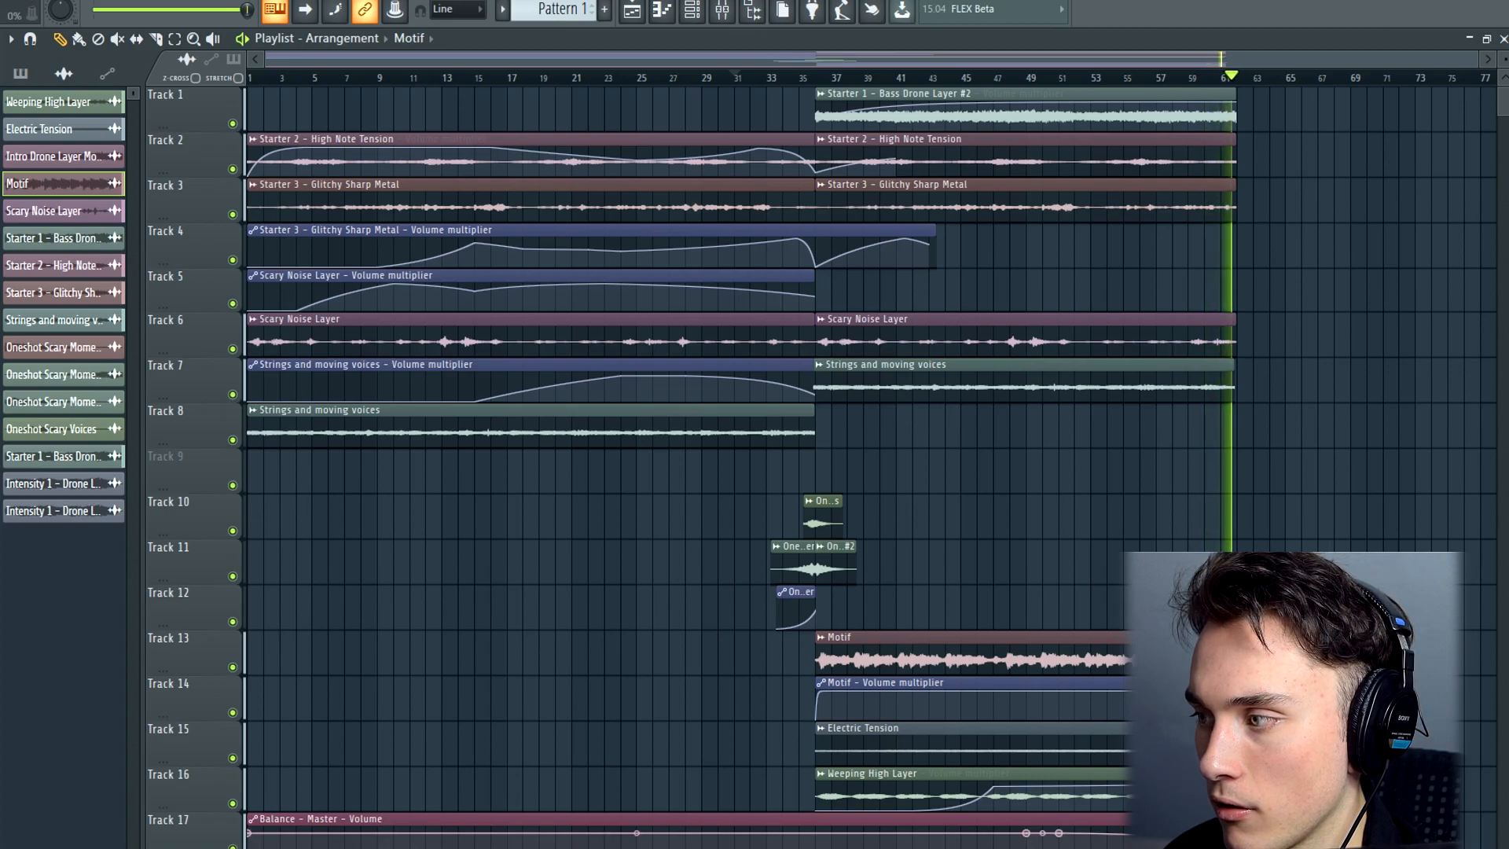
Stop playback and inspect the end of the master volume fade-out on track 17 near bar 62
key(space)
scroll(1236, 841, up, 6)
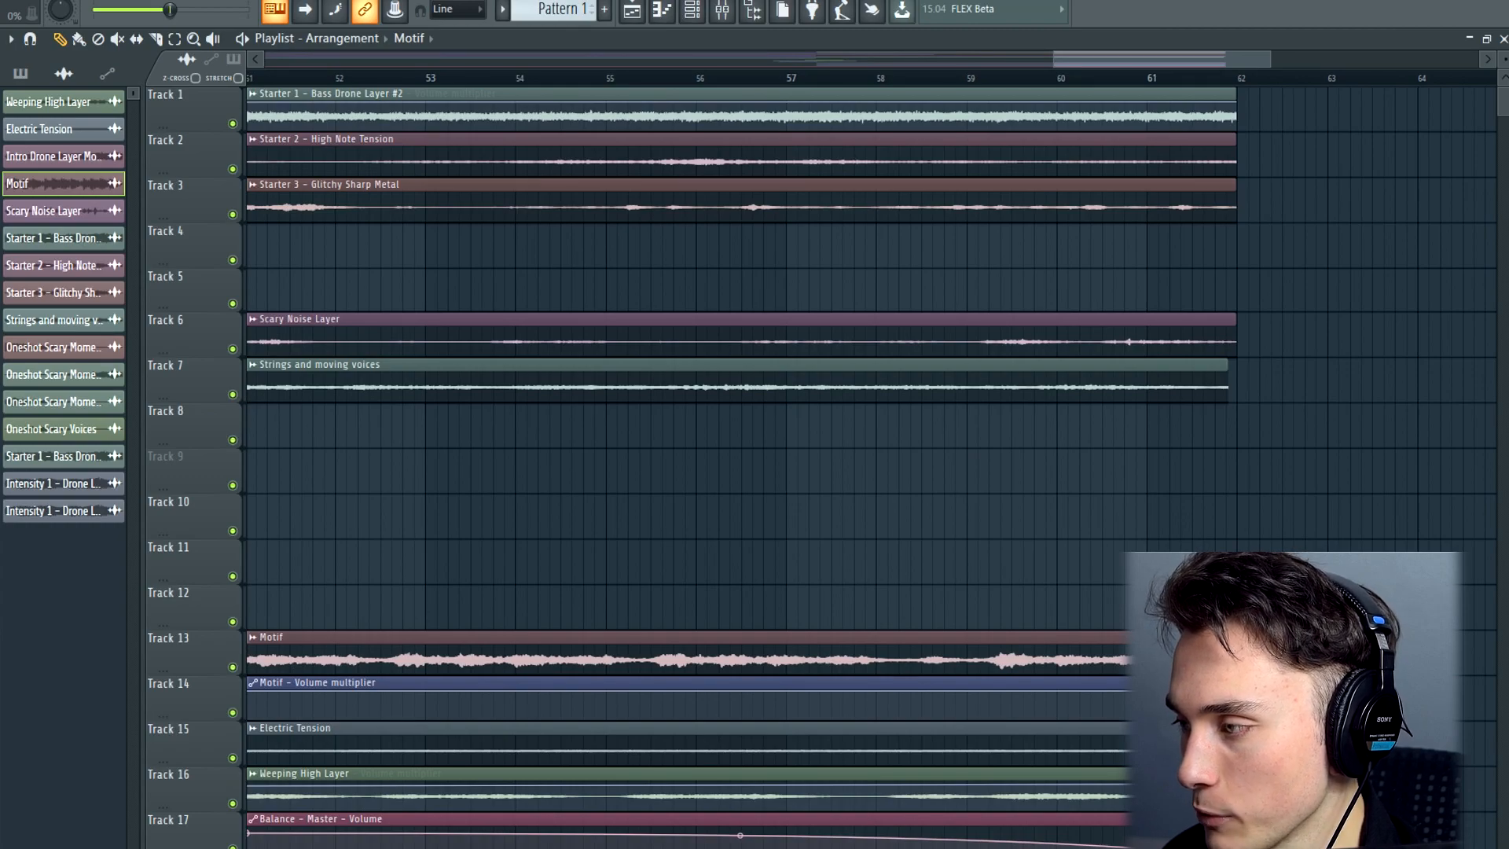
click(1236, 841)
scroll(1236, 841, down, 6)
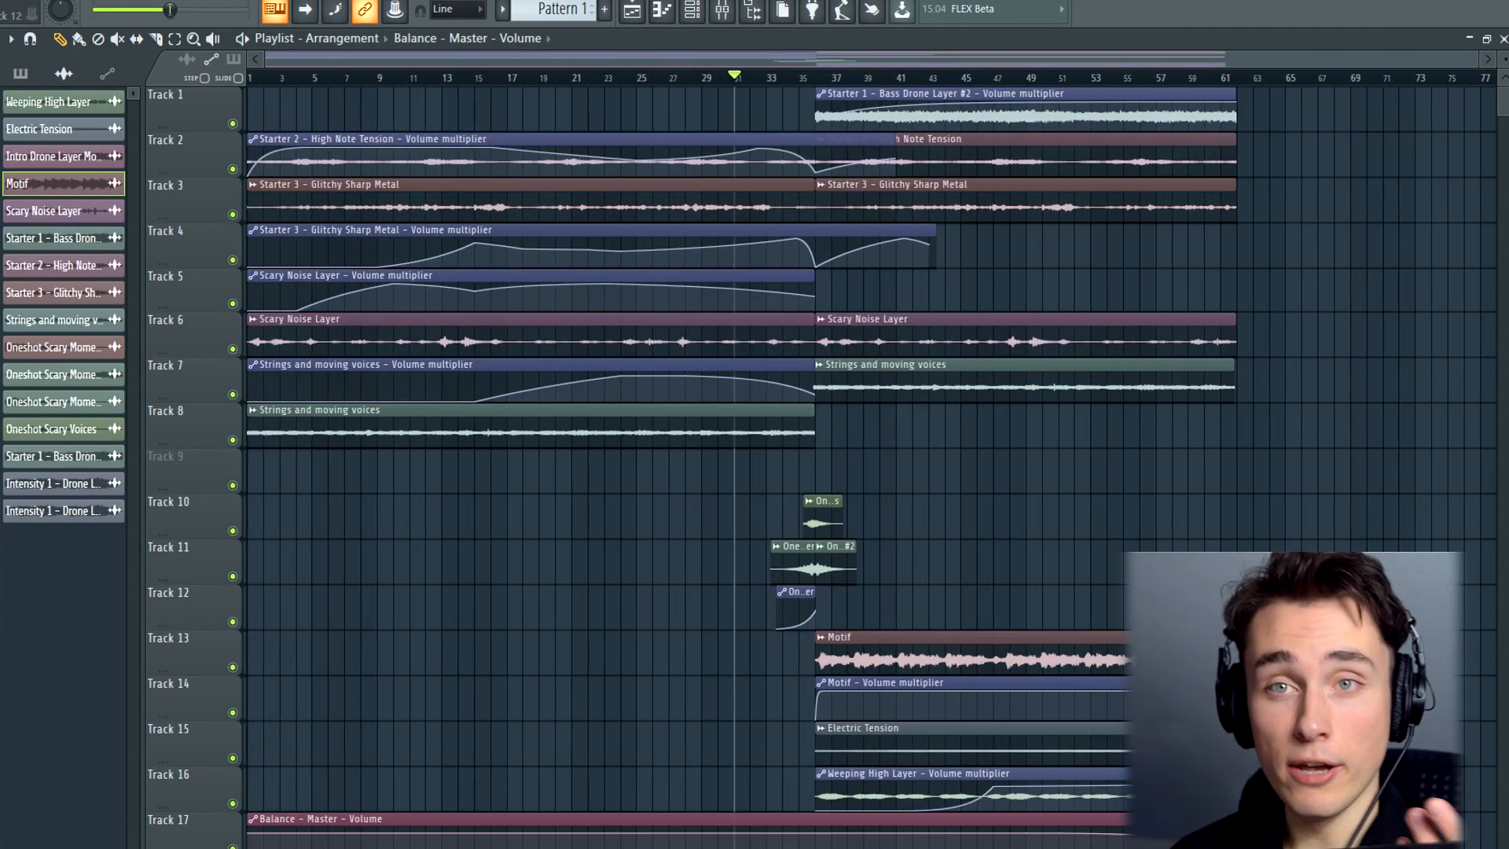